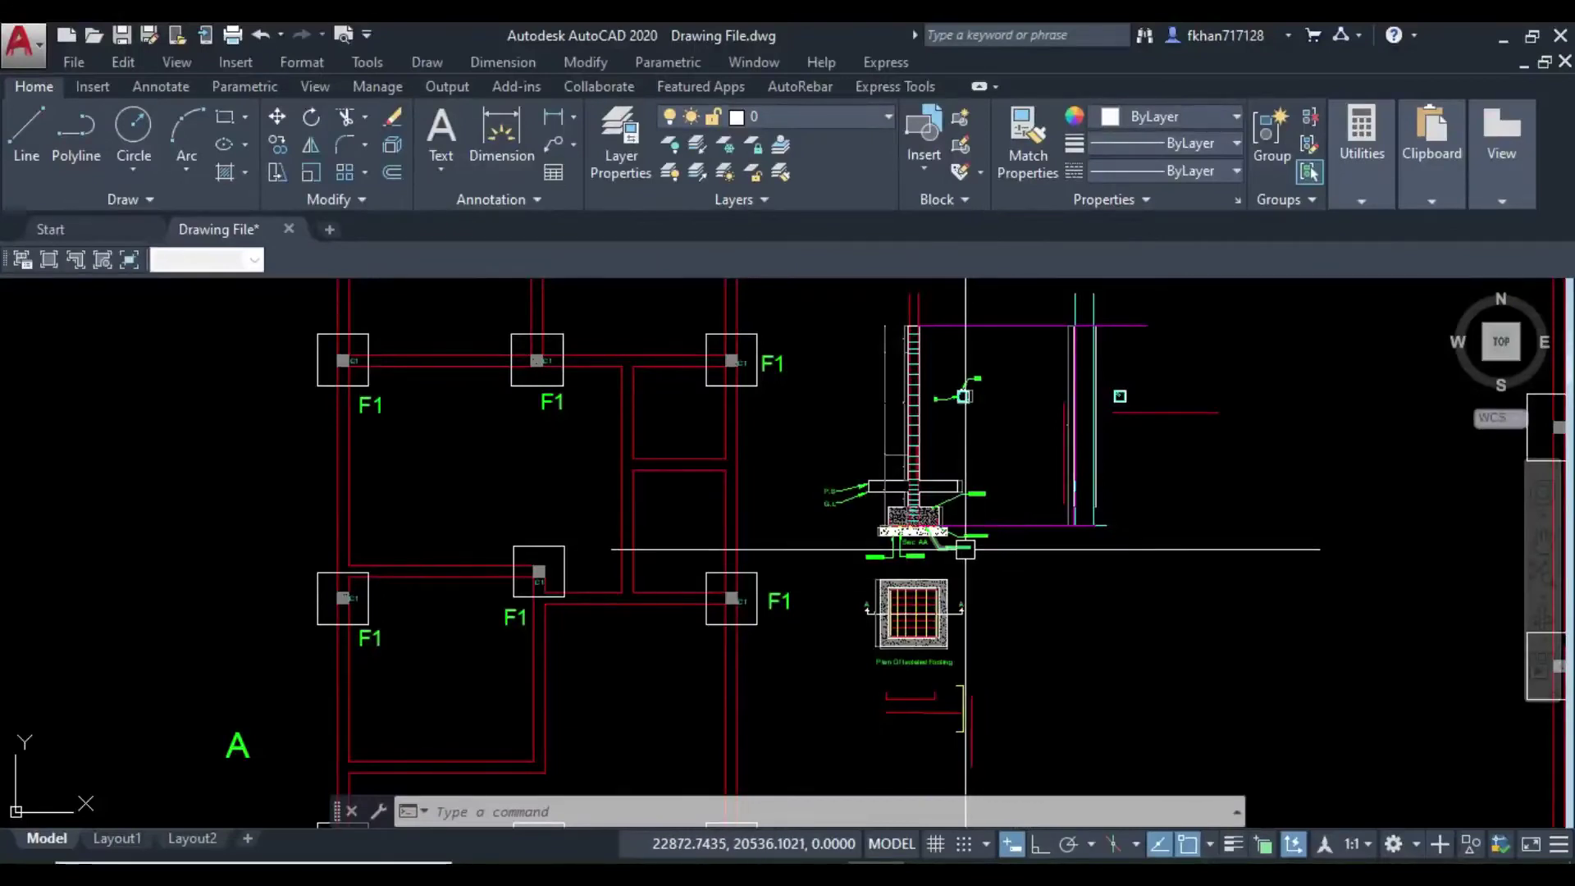
- Navigate to the F1 footing plan and Sec AA section, briefly selecting the footing section lines
scroll(911, 640, "up", 6)
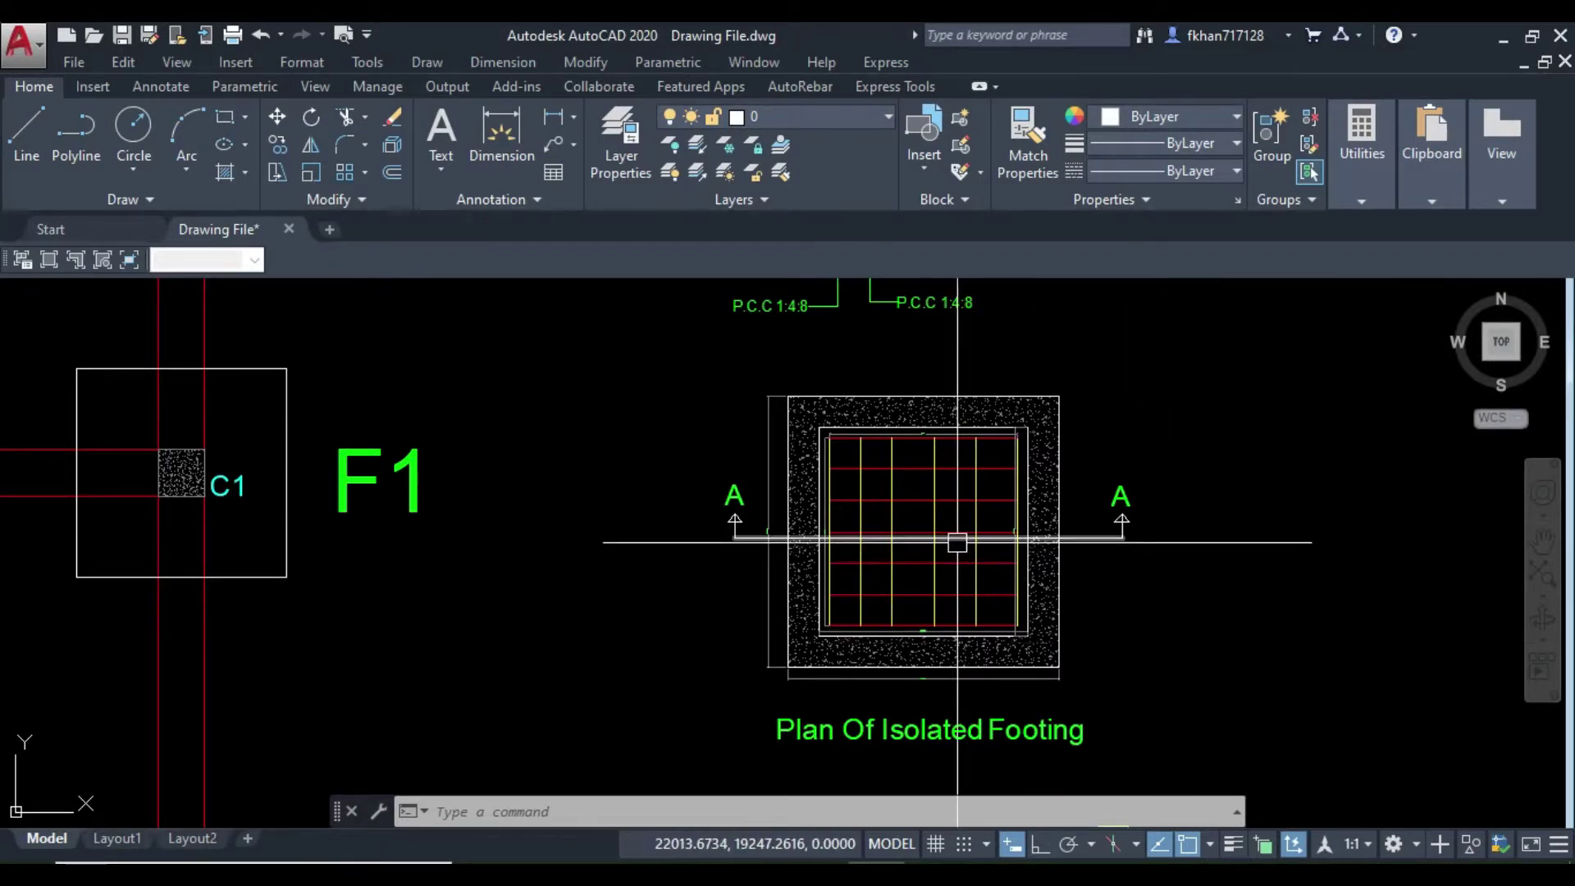
scroll(1122, 591, "down", 2)
scroll(1123, 591, "down", 2)
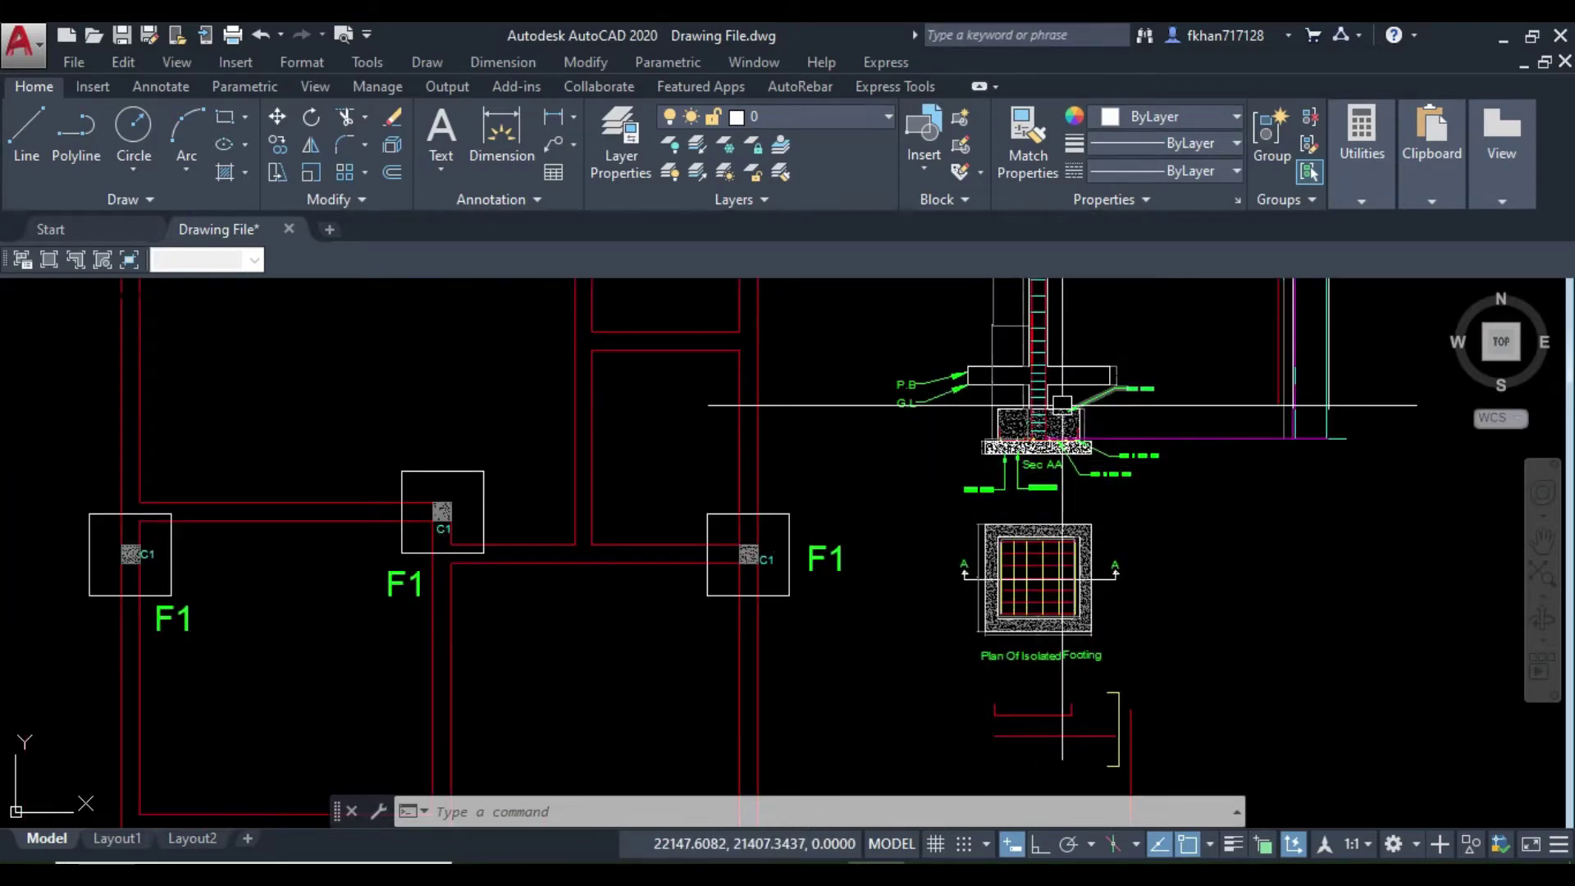
scroll(1061, 405, "up", 4)
scroll(979, 480, "down", 1)
scroll(833, 490, "down", 1)
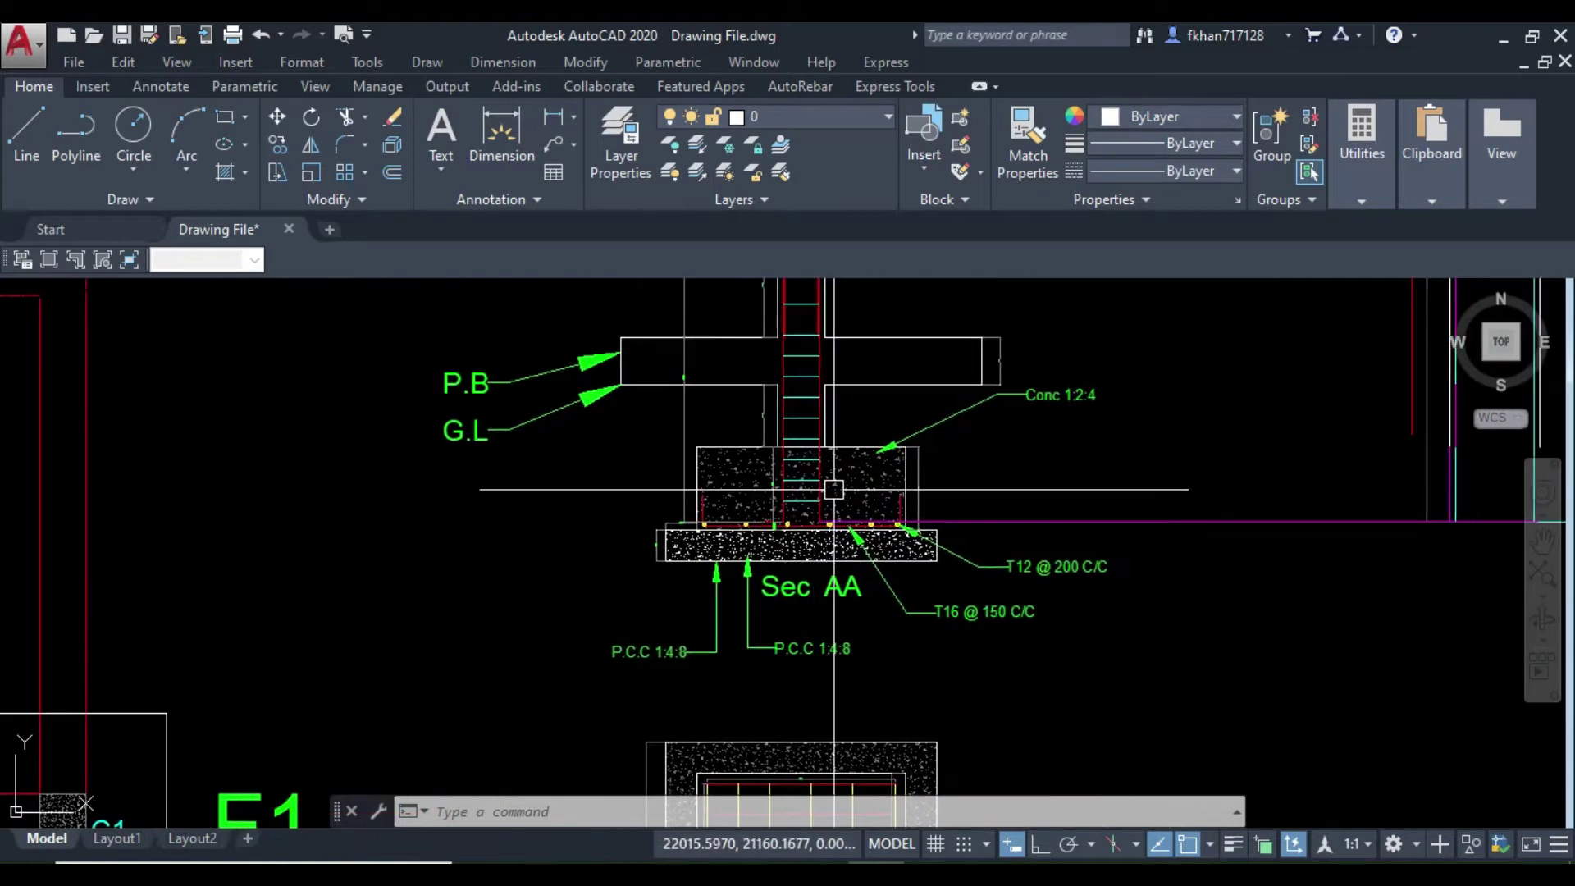
scroll(1059, 399, "up", 4)
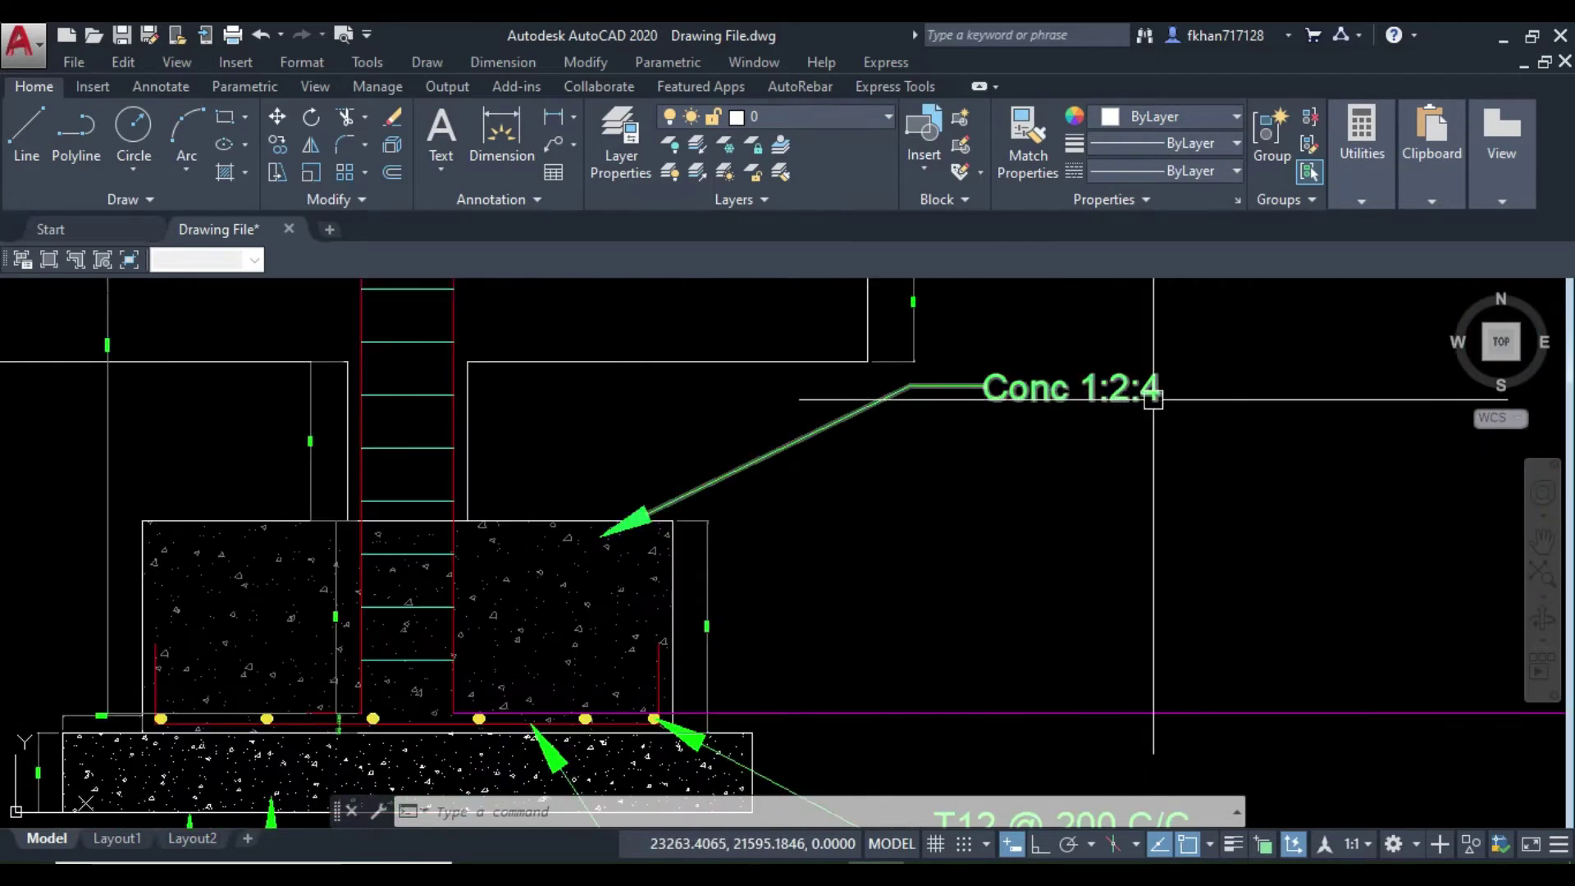
scroll(653, 613, "down", 1)
scroll(908, 562, "down", 3)
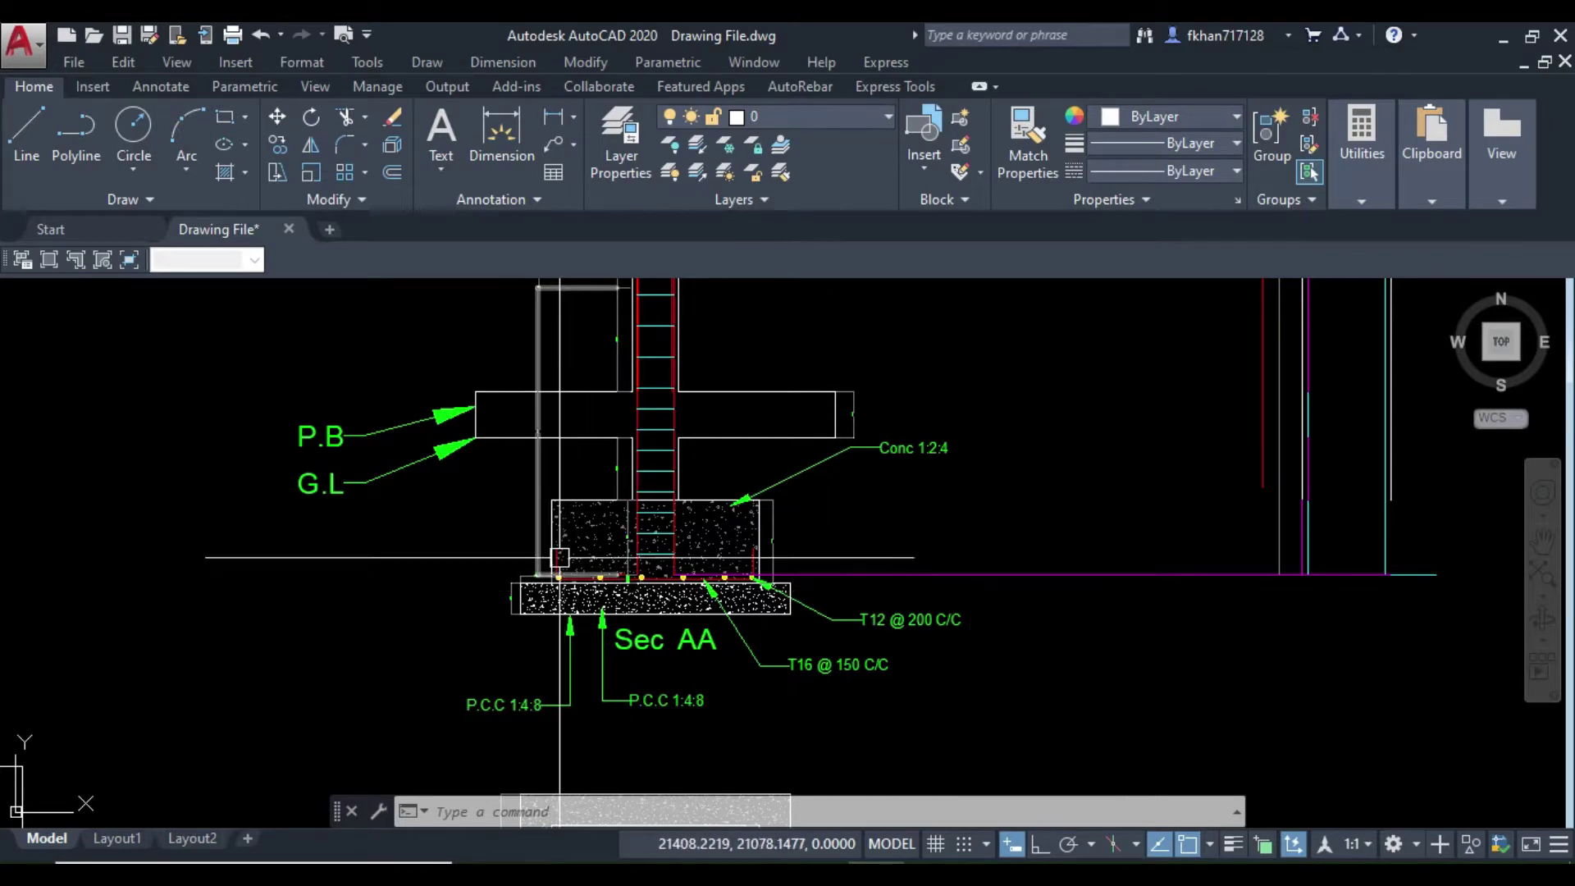
scroll(790, 540, "down", 2)
mouse_move(679, 541)
middle_mouse_down()
mouse_move(790, 539)
mouse_move(1064, 334)
middle_mouse_up()
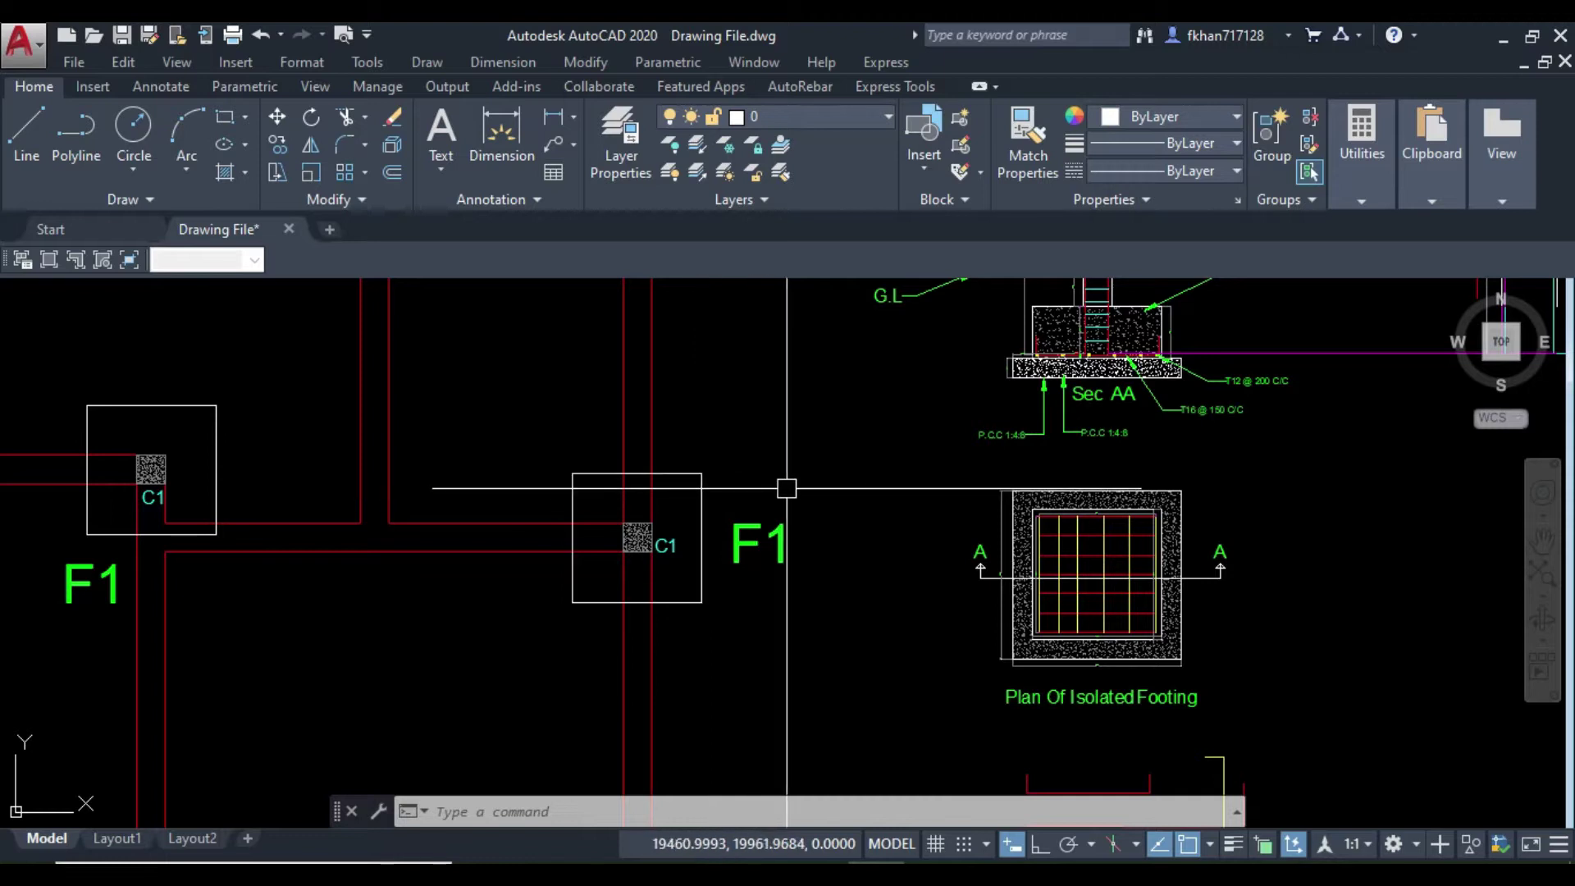
middle_click_drag(832, 489, 515, 519)
scroll(644, 398, "up", 5)
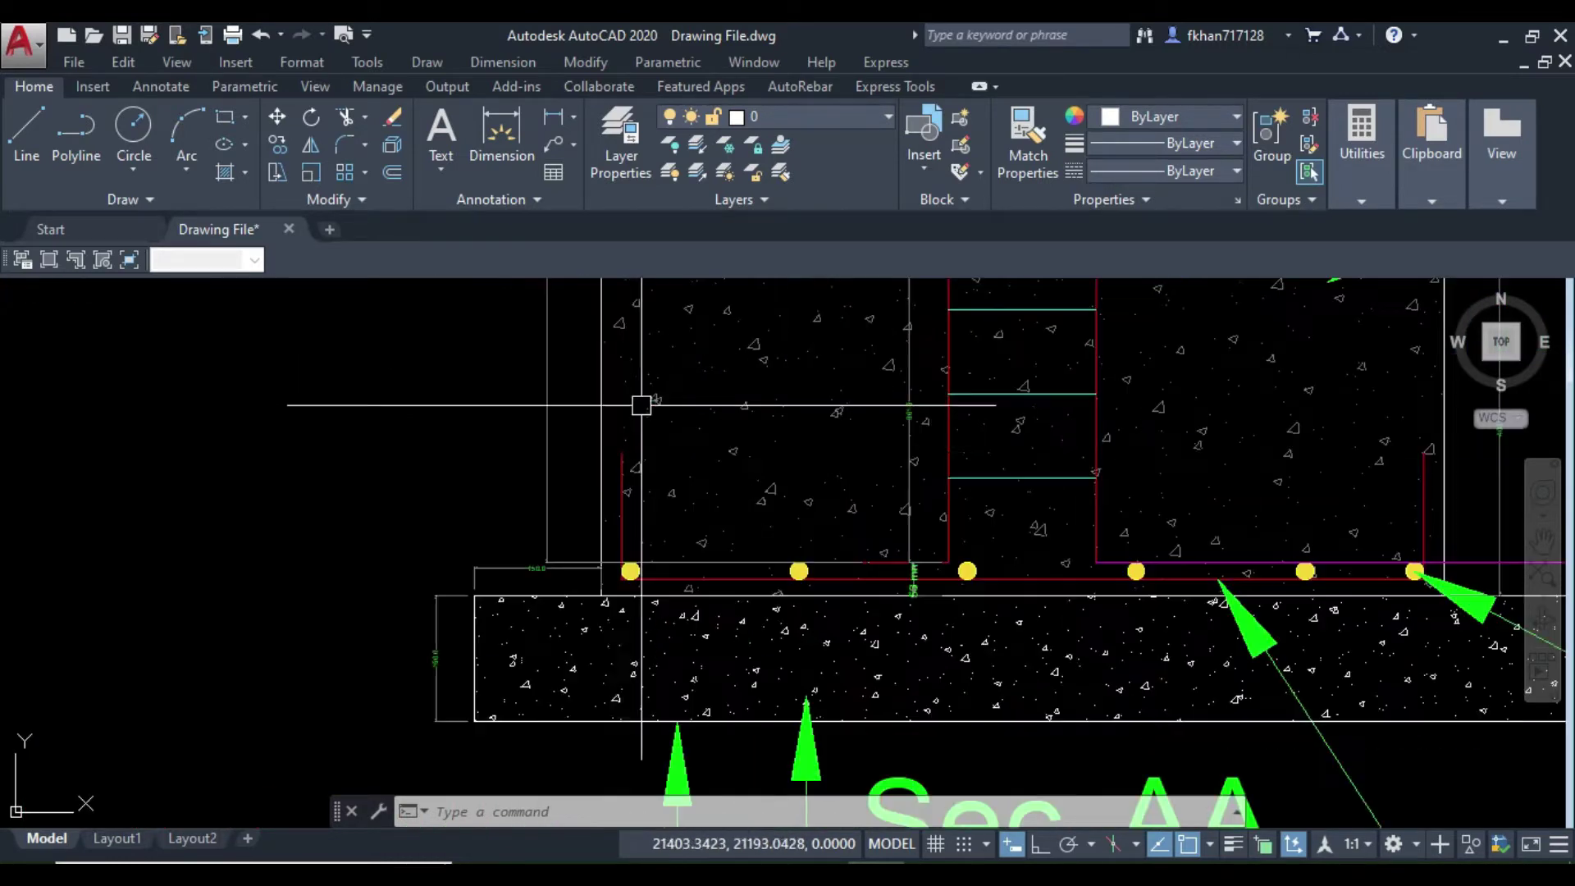
left_click(1277, 337)
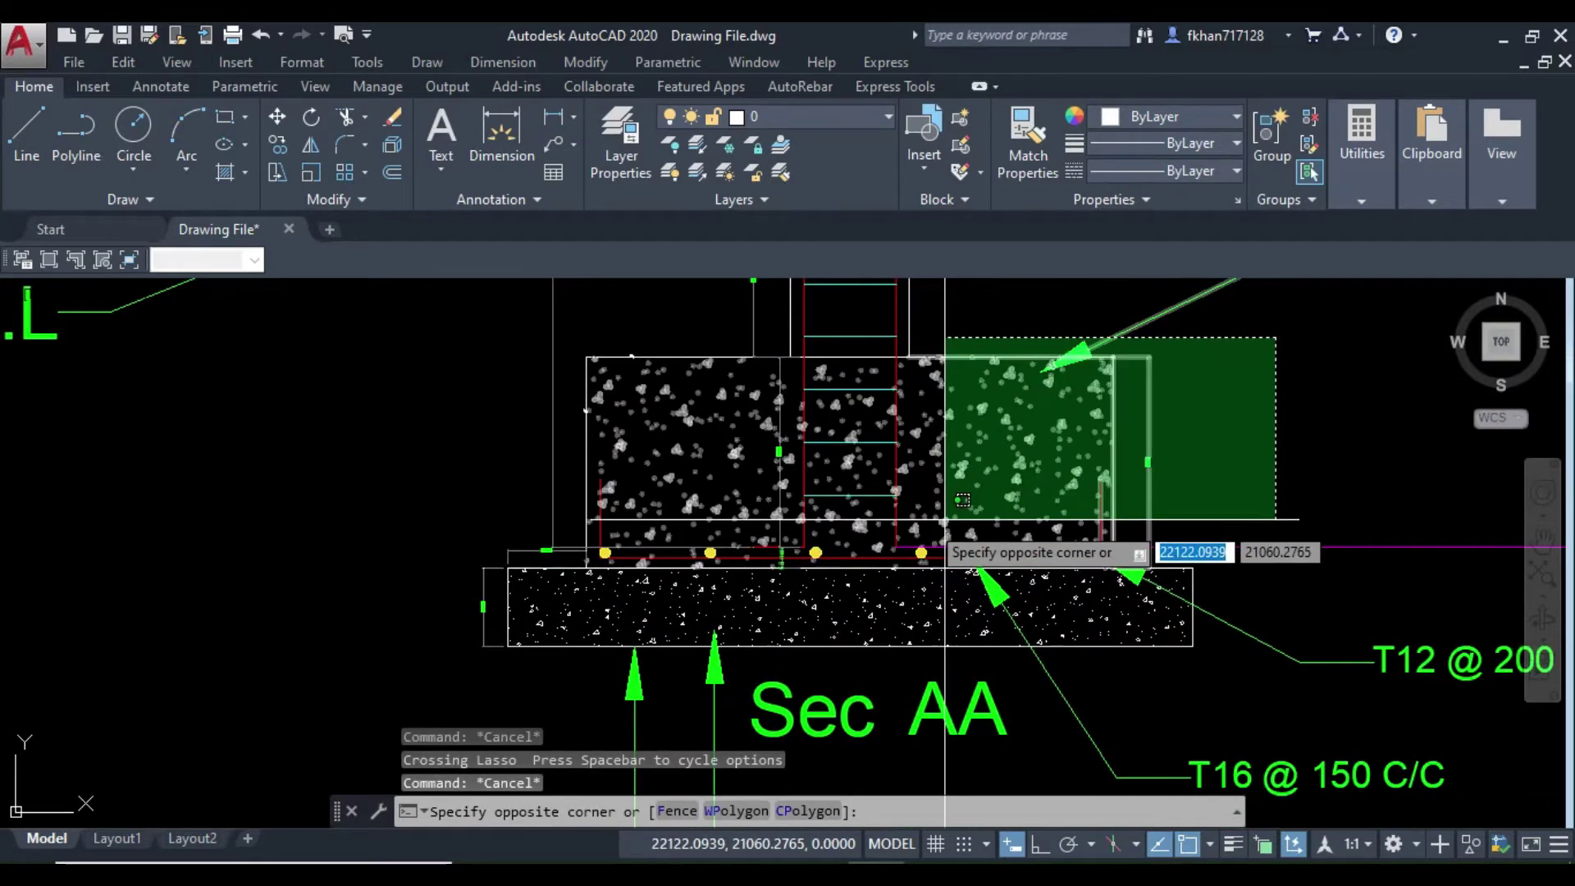
left_click(563, 526)
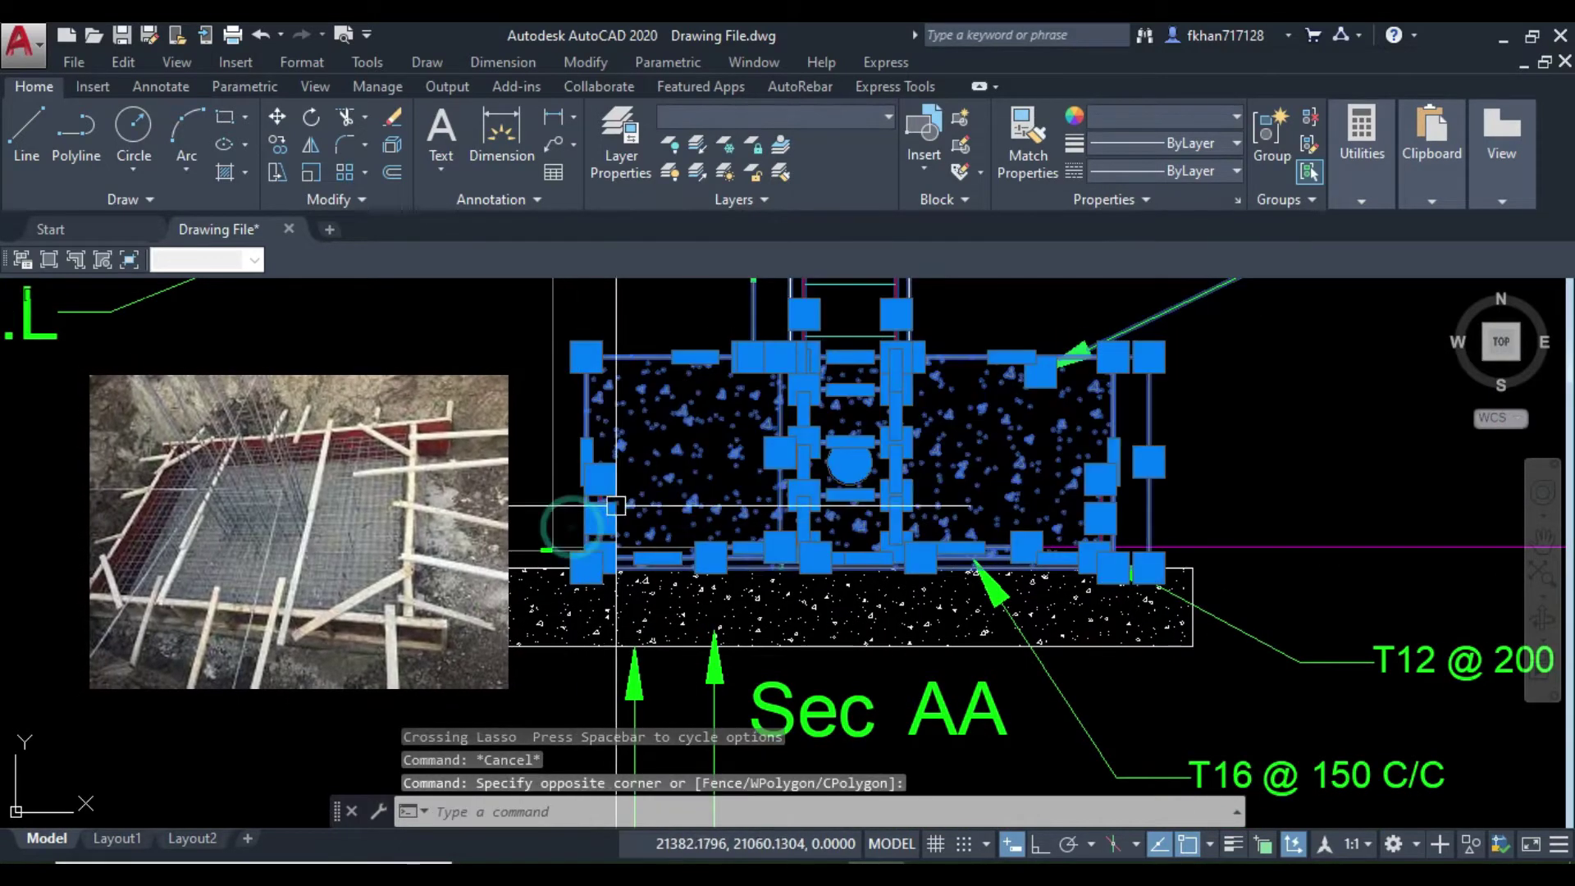
scroll(586, 534, "down", 2)
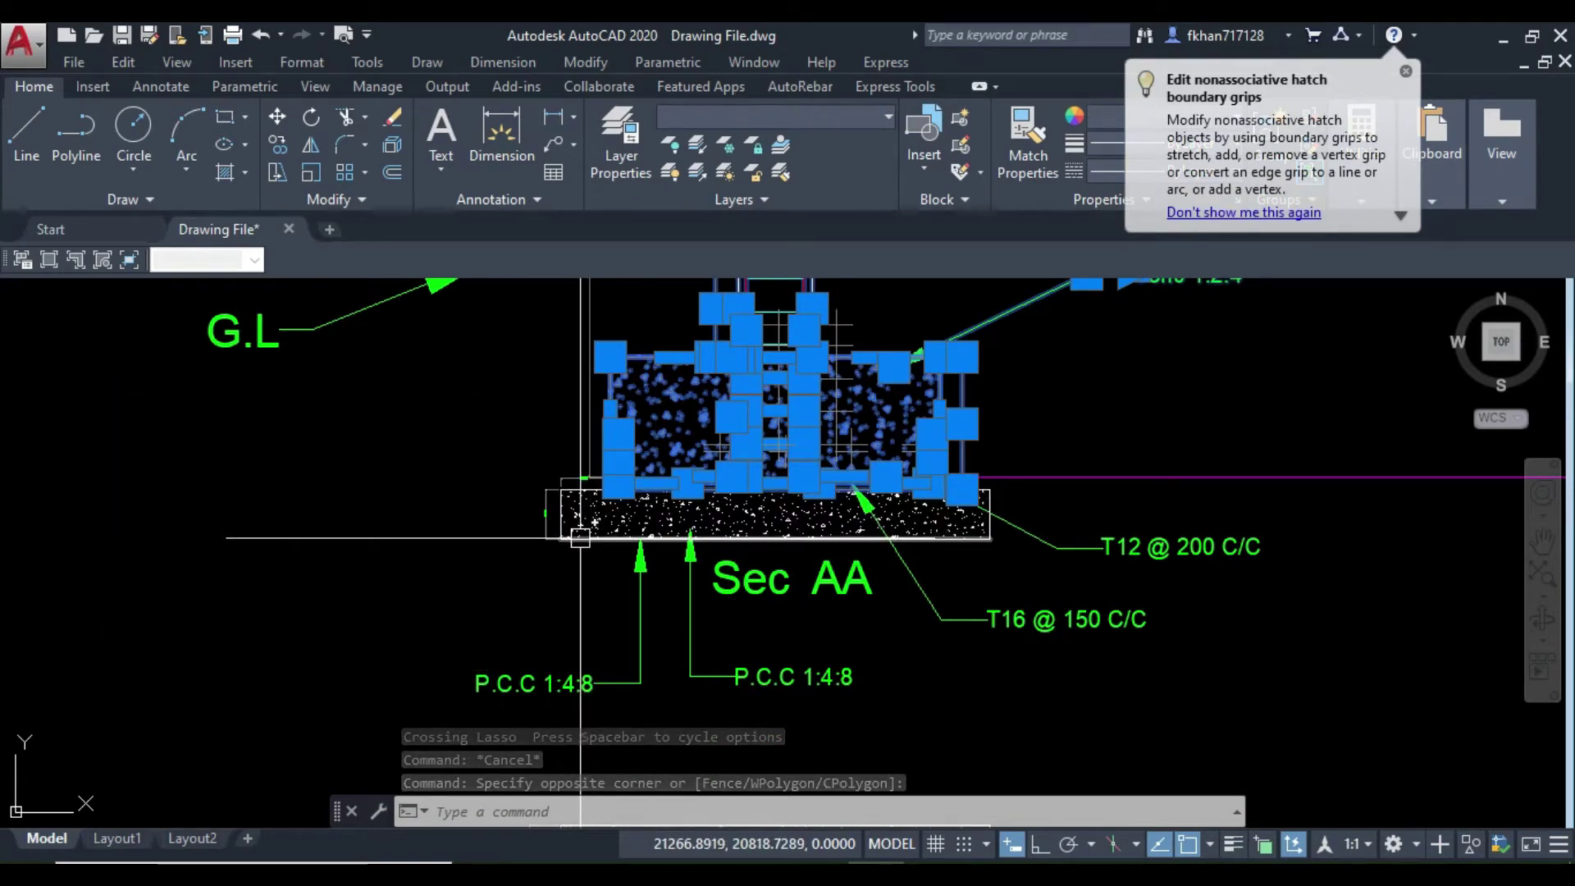
key("Escape")
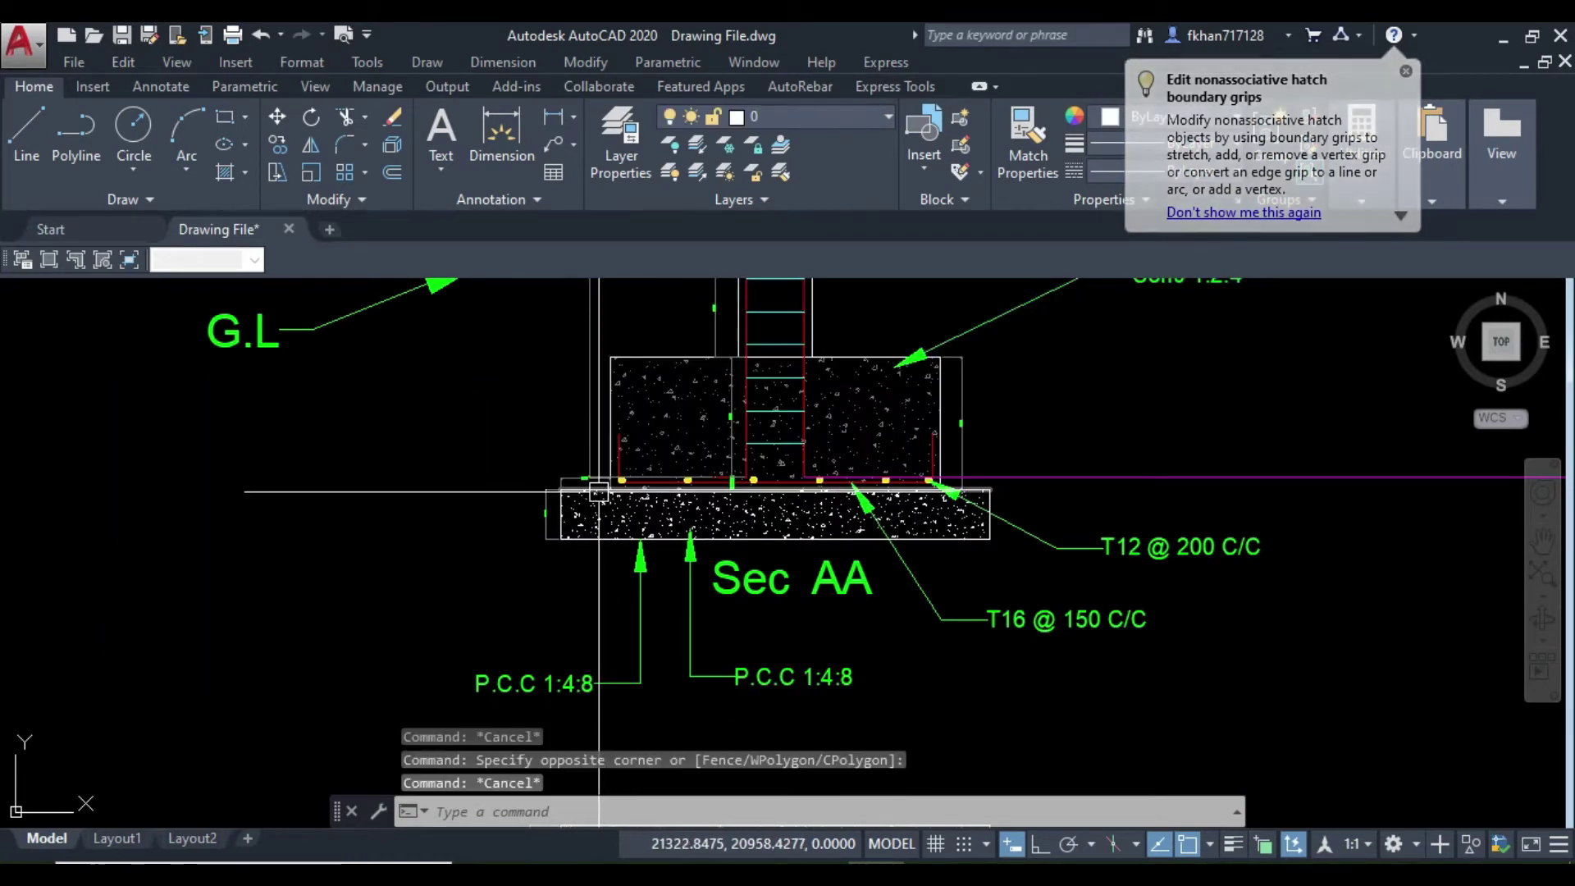
- Inspect the footing plan, its top edge line and the A–A section markers
scroll(598, 492, "up", 8)
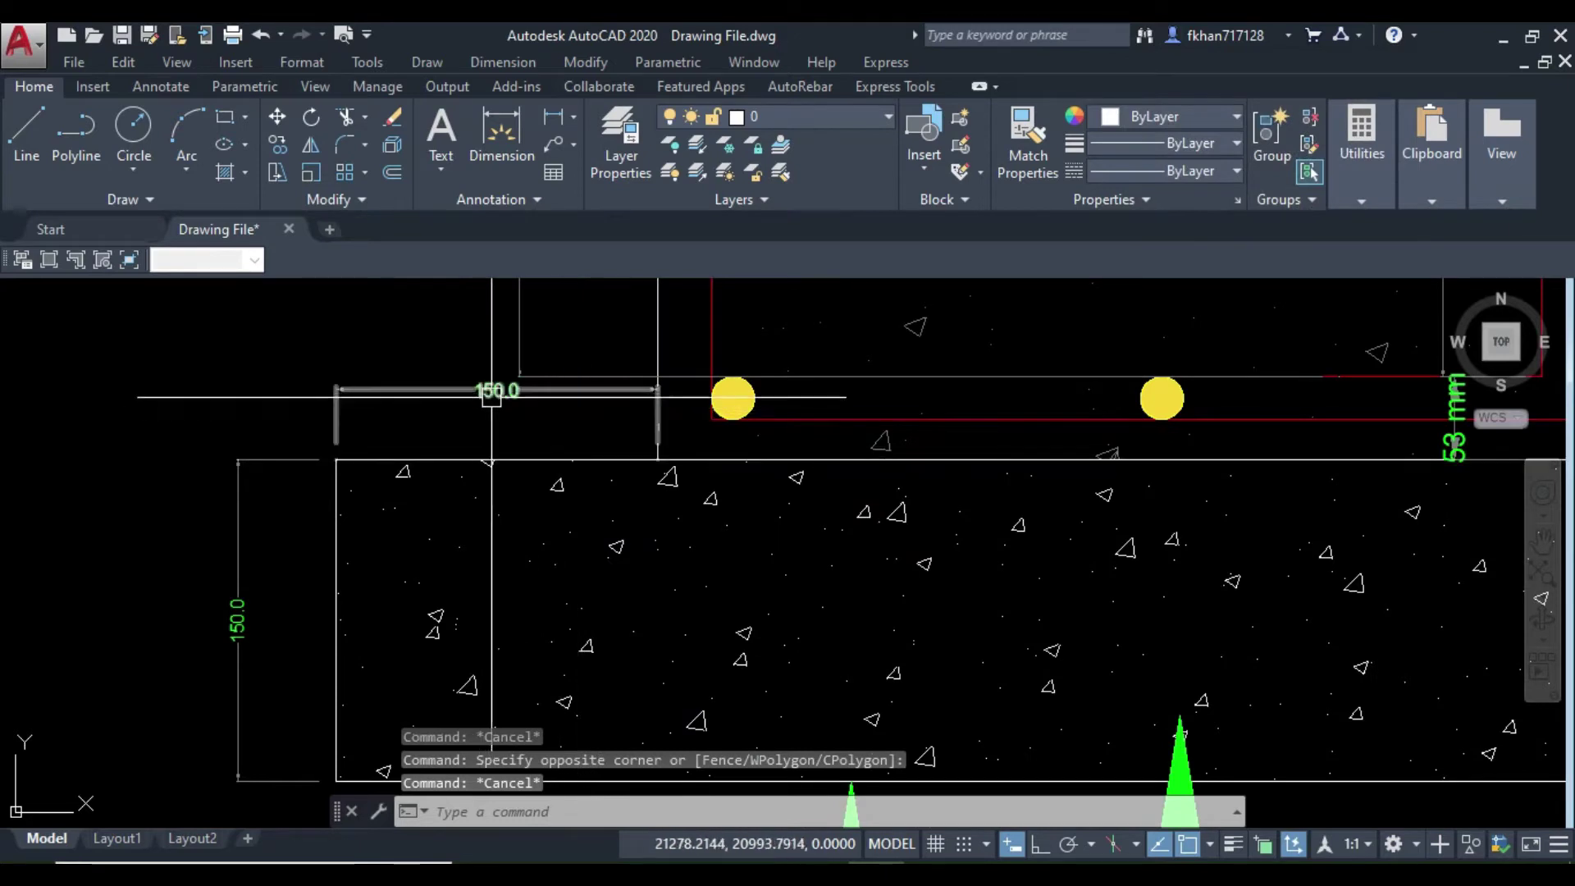
scroll(493, 430, "up", 4)
scroll(460, 459, "down", 8)
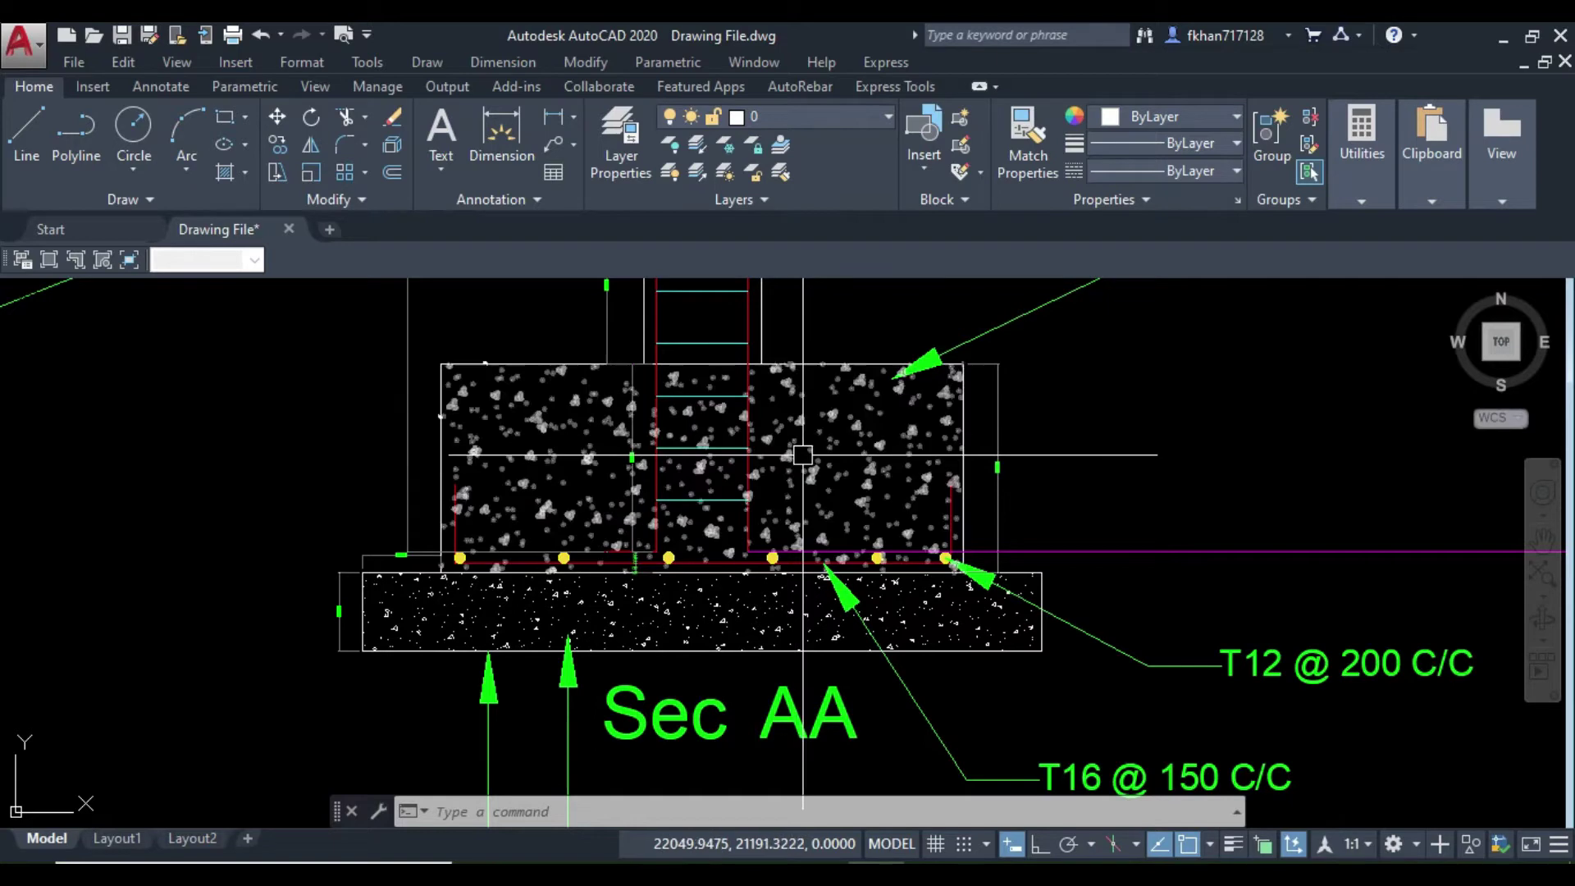
scroll(738, 427, "down", 2)
scroll(653, 400, "up", 1)
scroll(544, 477, "up", 1)
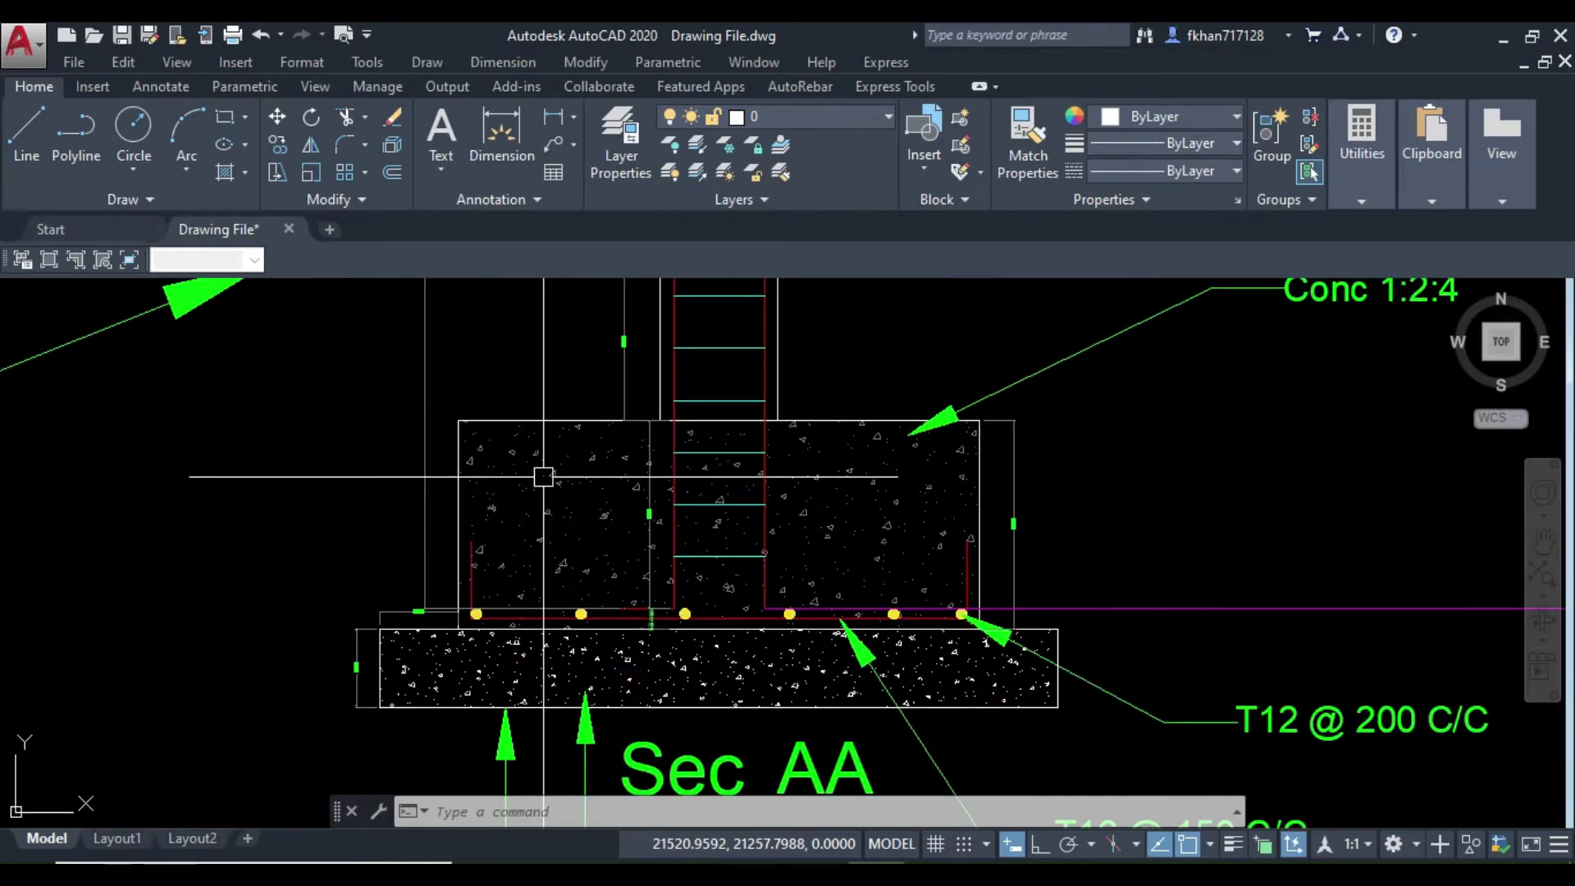
scroll(577, 427, "down", 1)
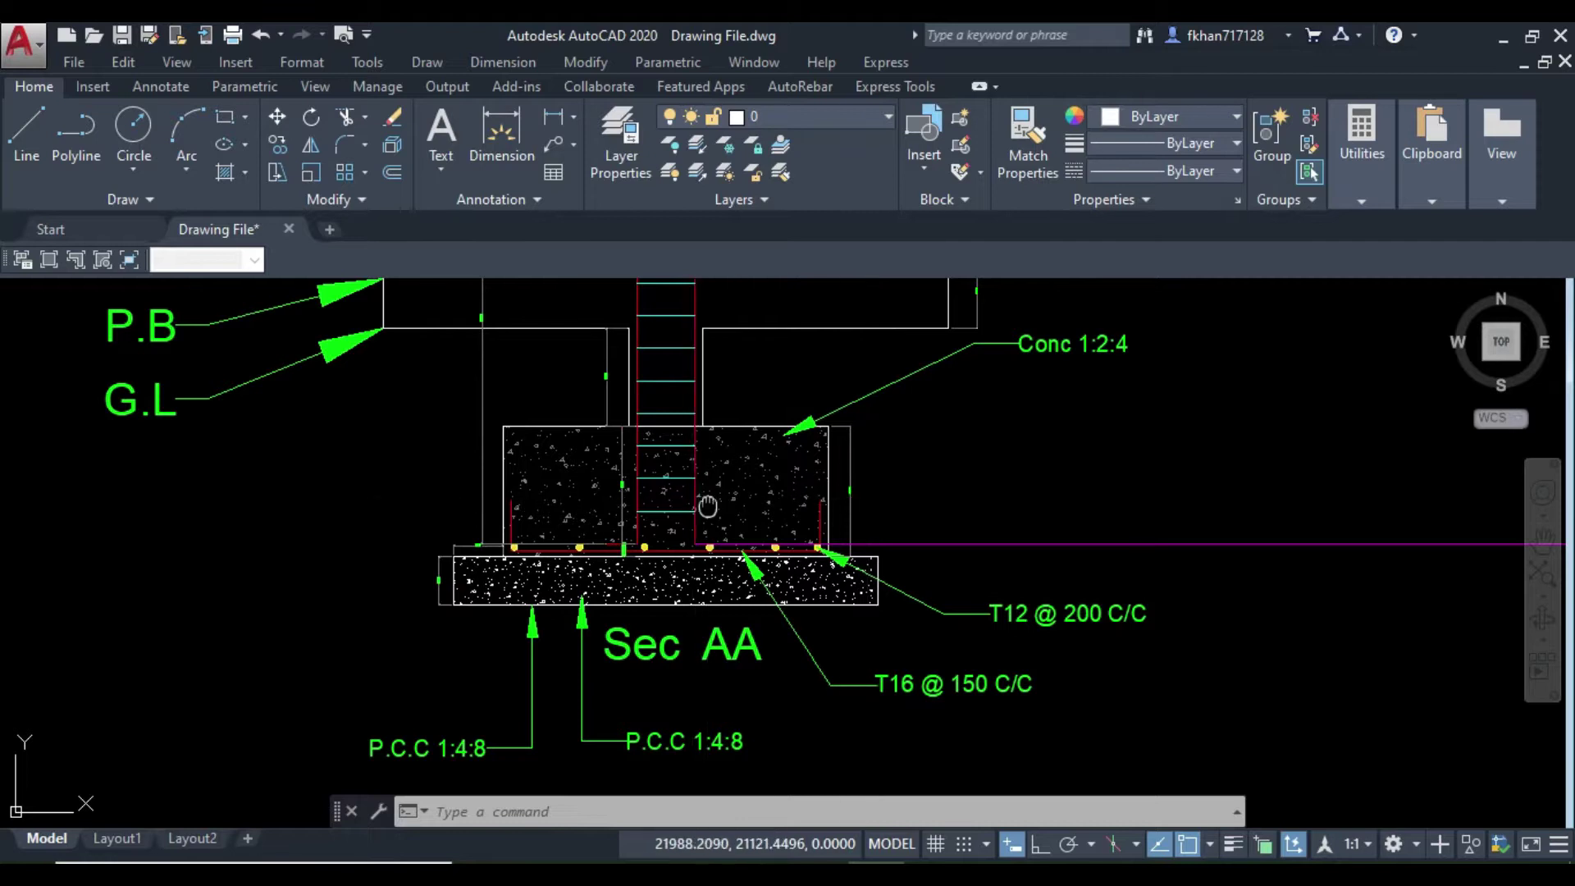
scroll(738, 410, "down", 3)
scroll(720, 539, "up", 5)
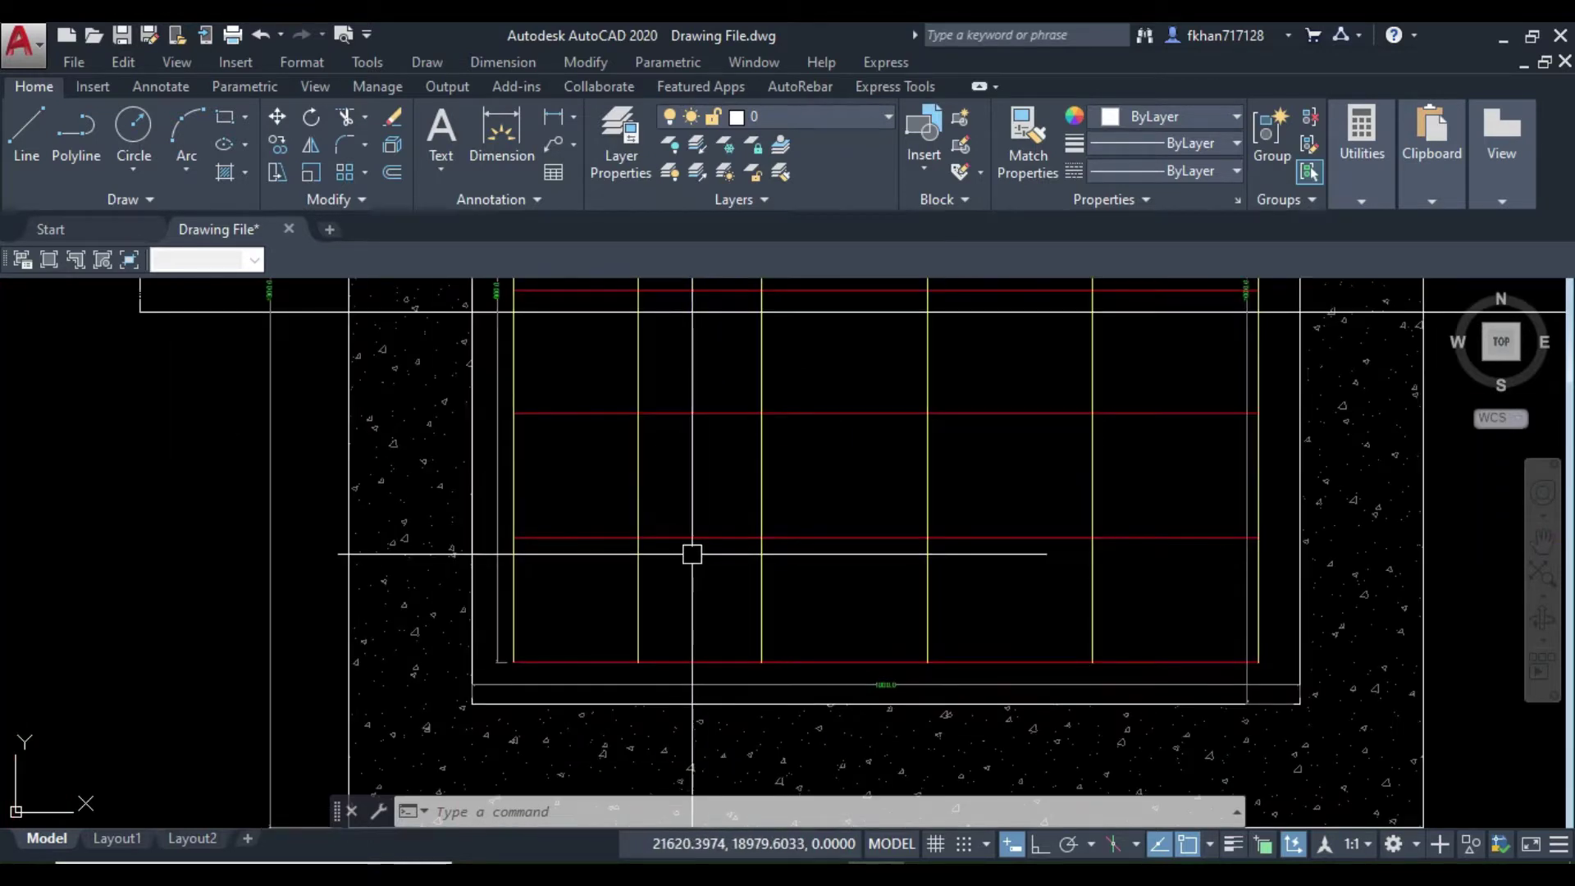
scroll(883, 703, "up", 2)
scroll(783, 625, "up", 1)
scroll(783, 626, "down", 3)
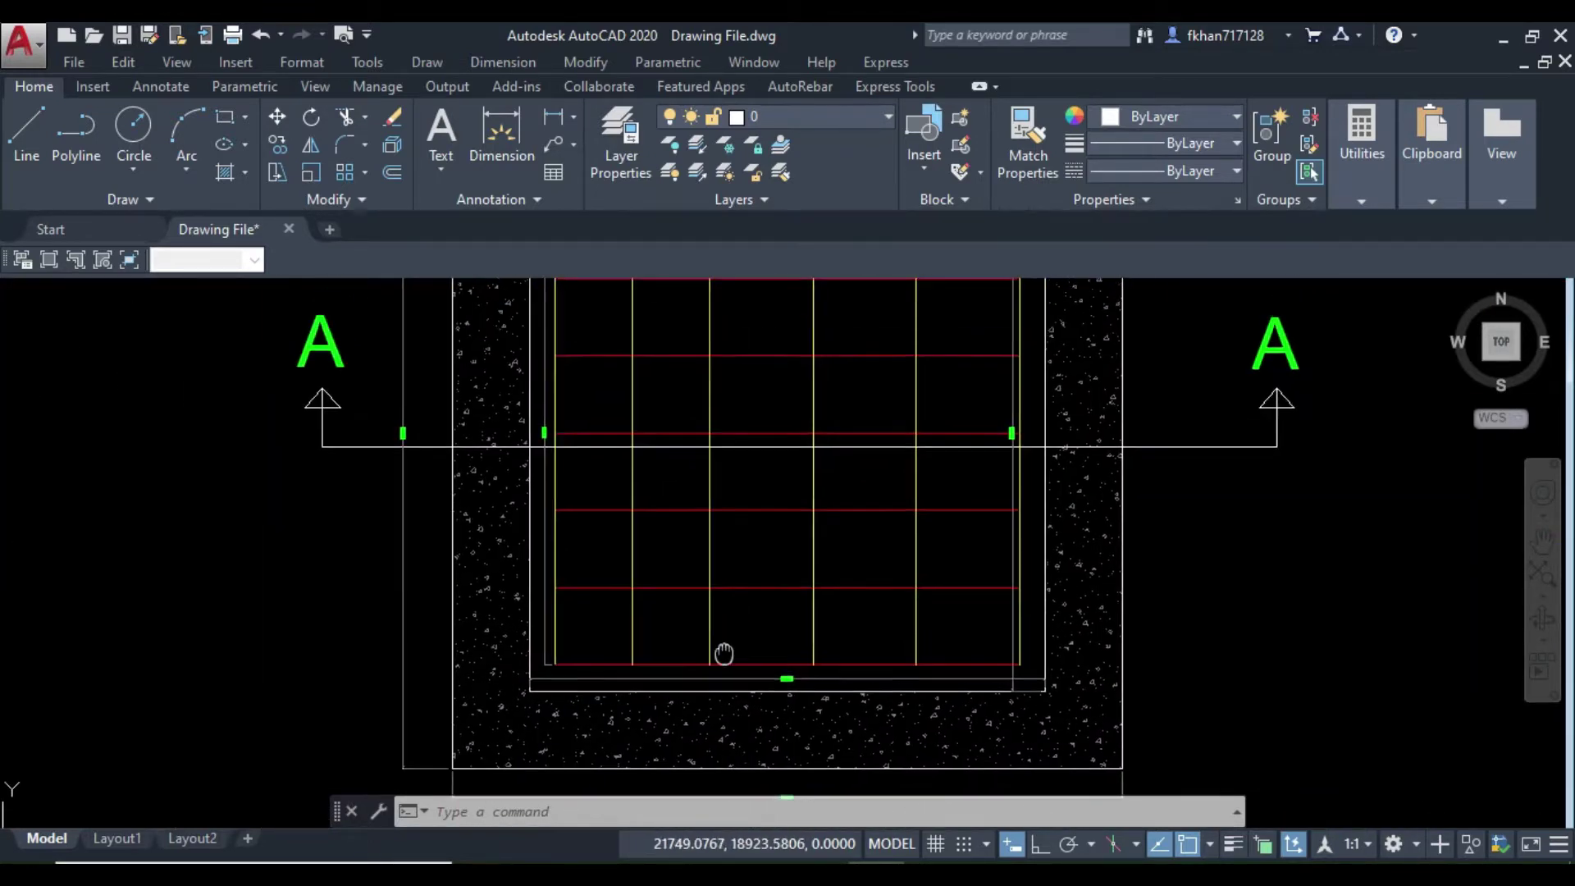
middle_click_drag(669, 521, 636, 718)
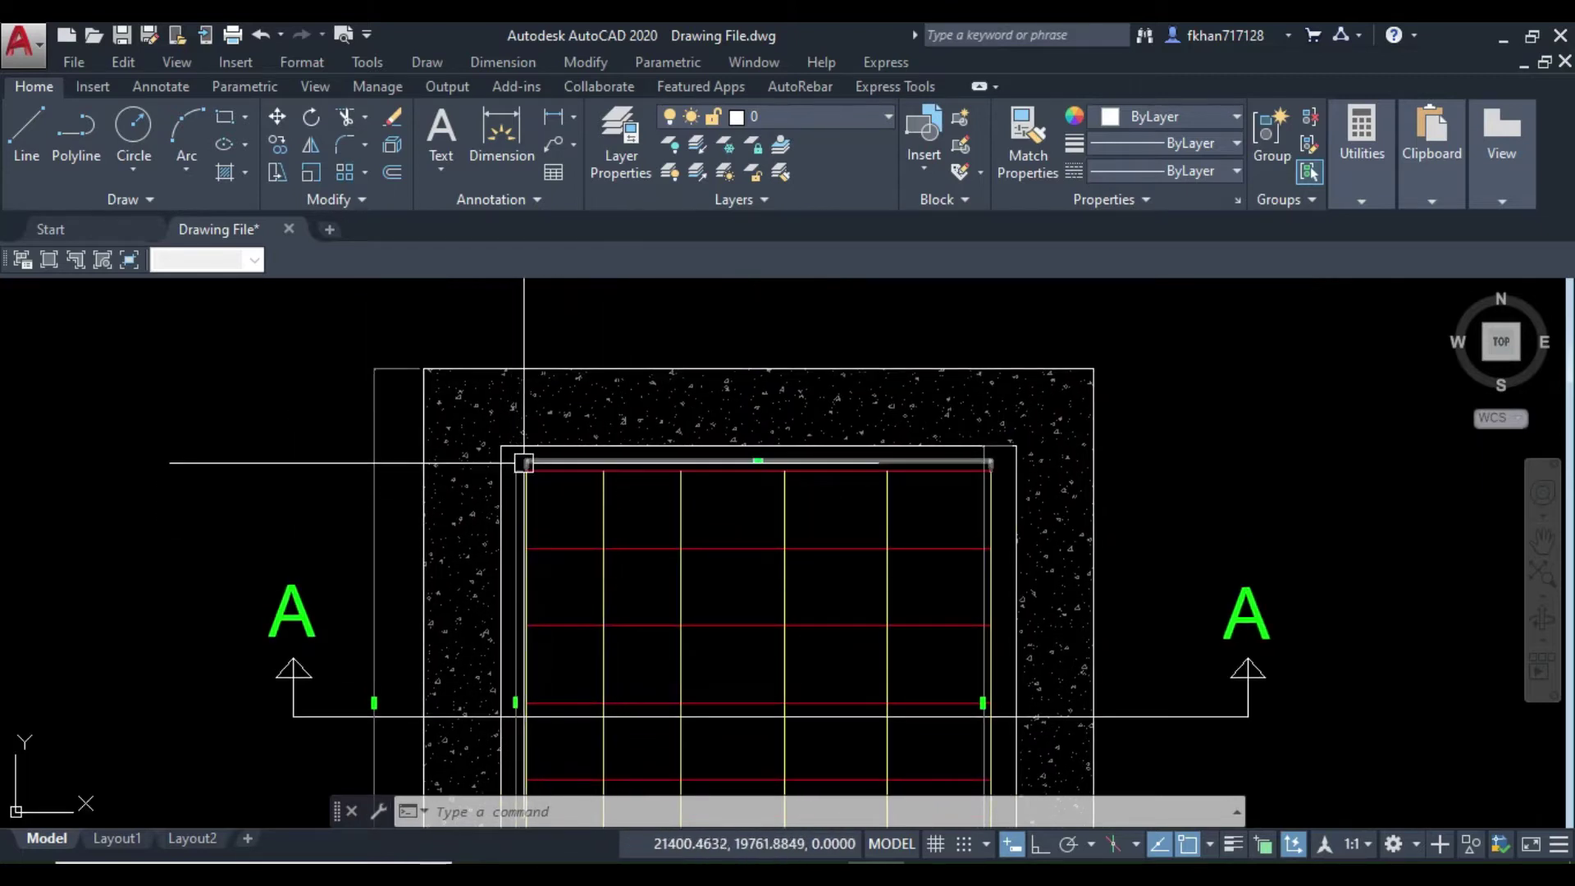
middle_click_drag(521, 457, 515, 365)
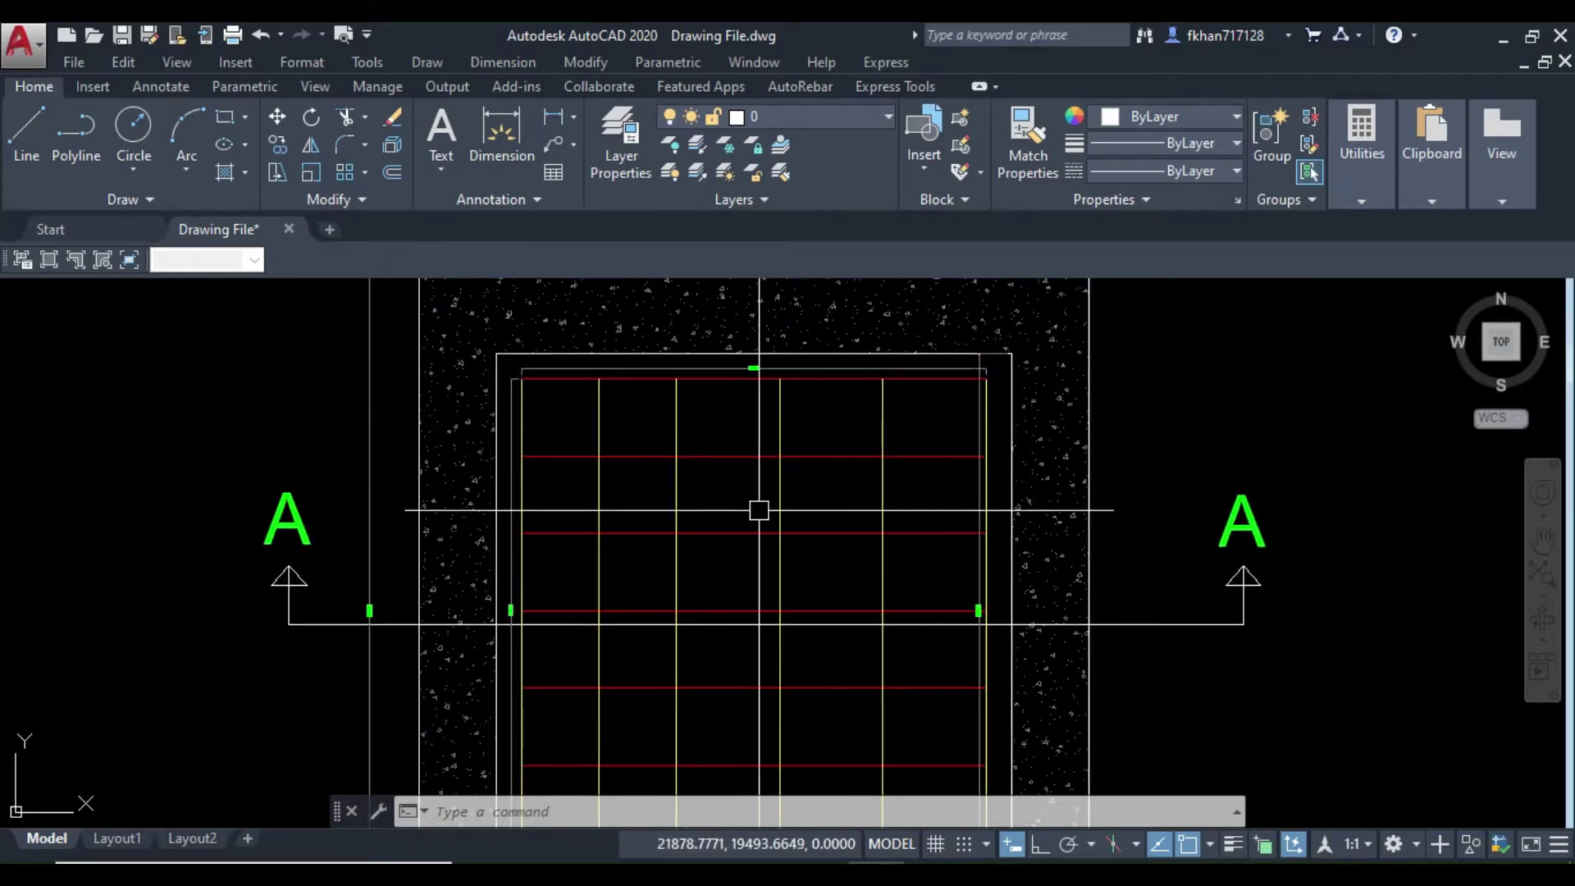
scroll(619, 431, "down", 1)
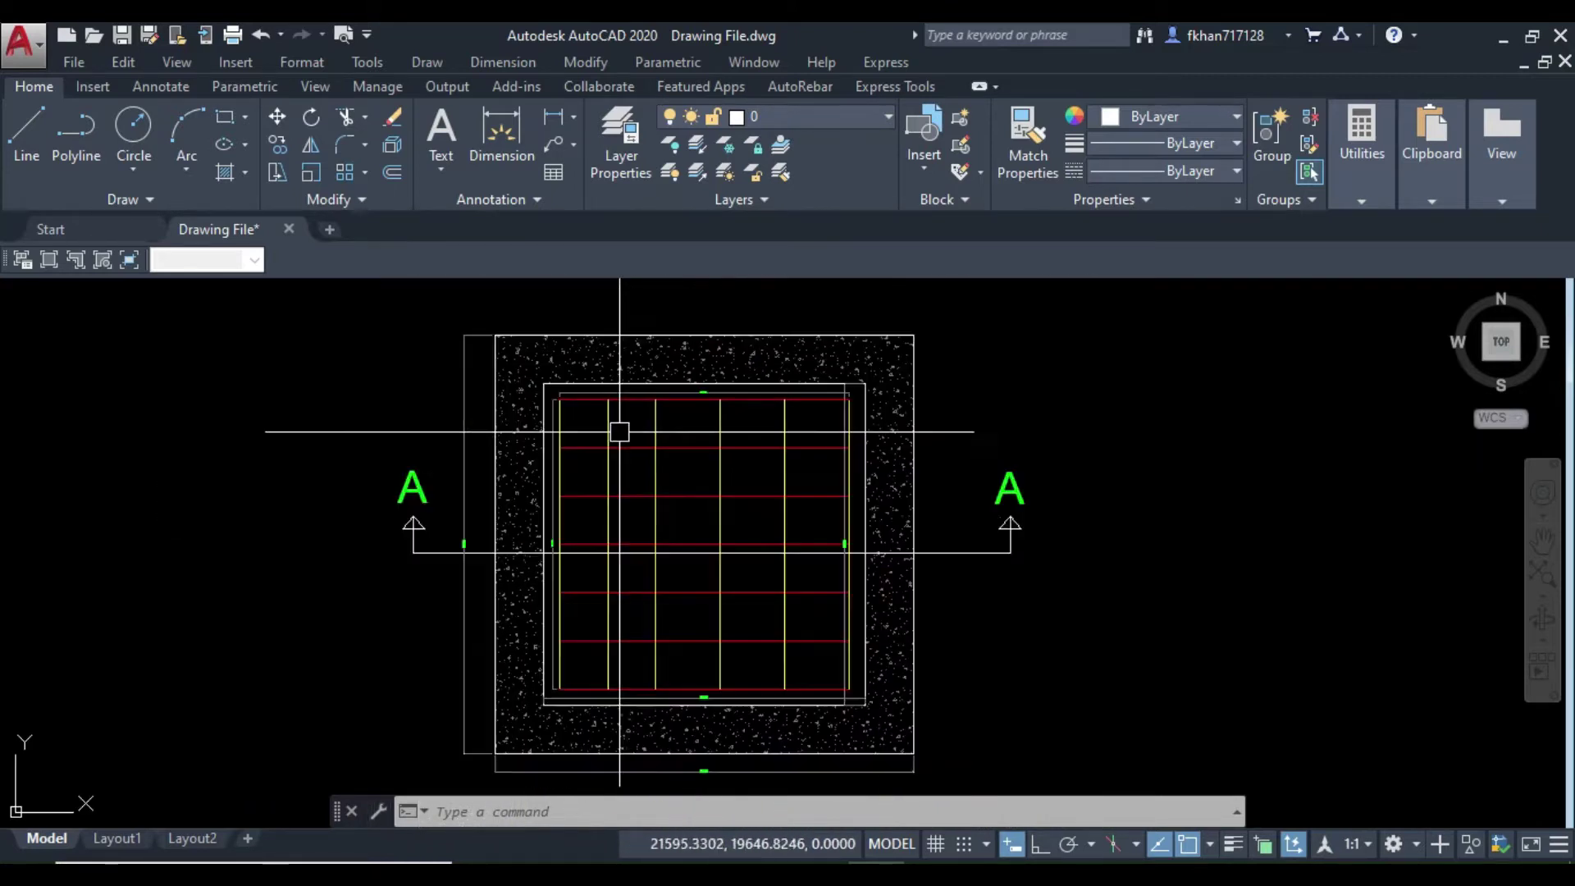
scroll(549, 392, "up", 2)
left_click(551, 371)
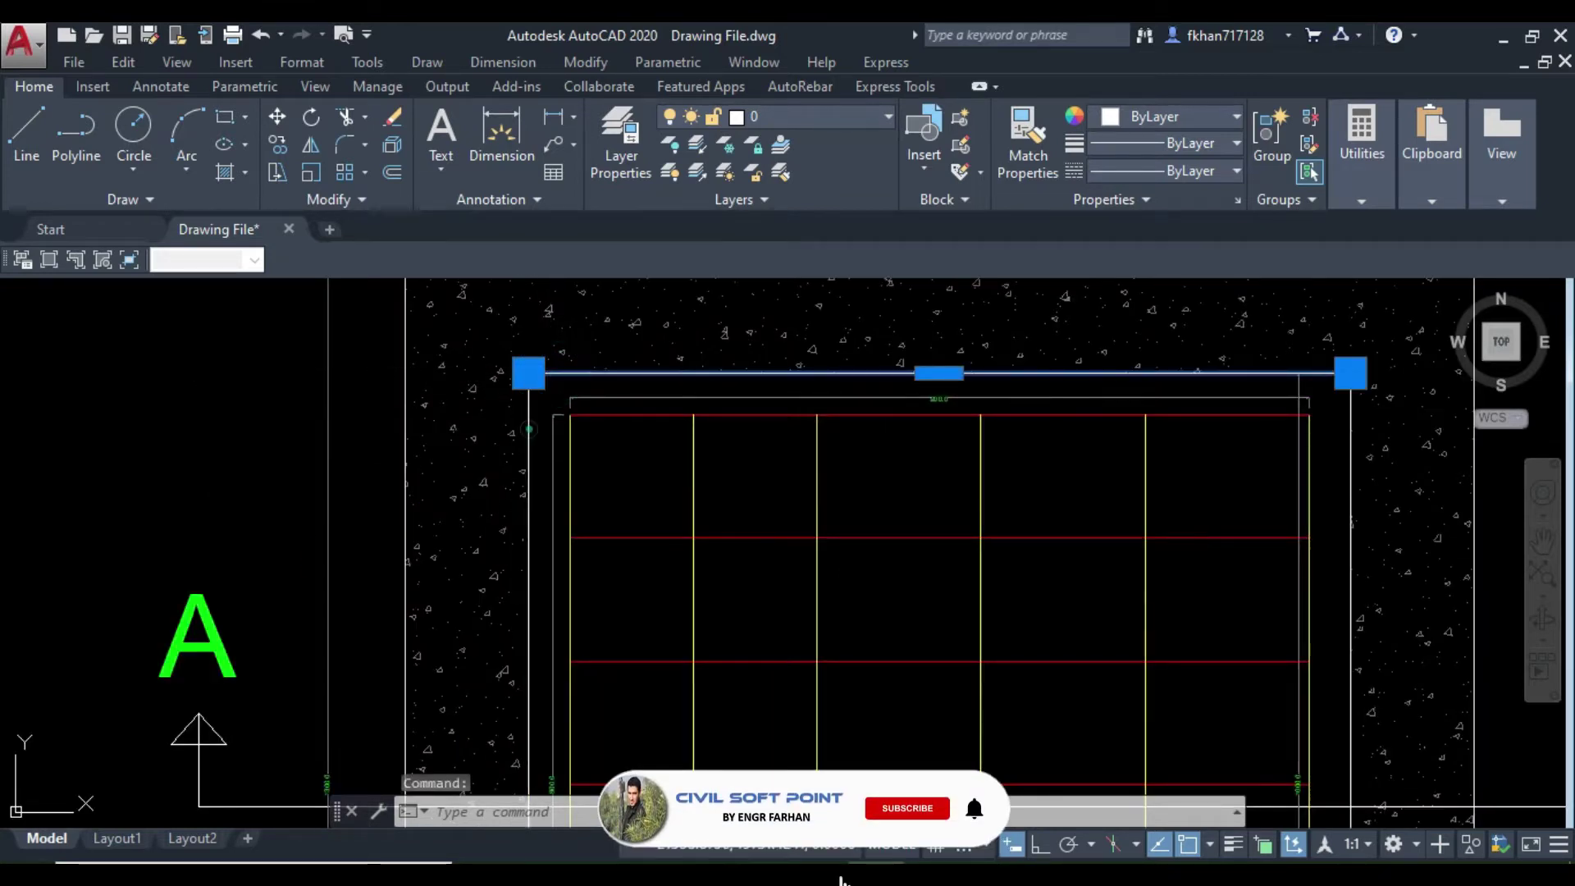
scroll(529, 428, "down", 2)
scroll(545, 563, "up", 2)
scroll(545, 563, "down", 2)
middle_click_drag(730, 492, 518, 554)
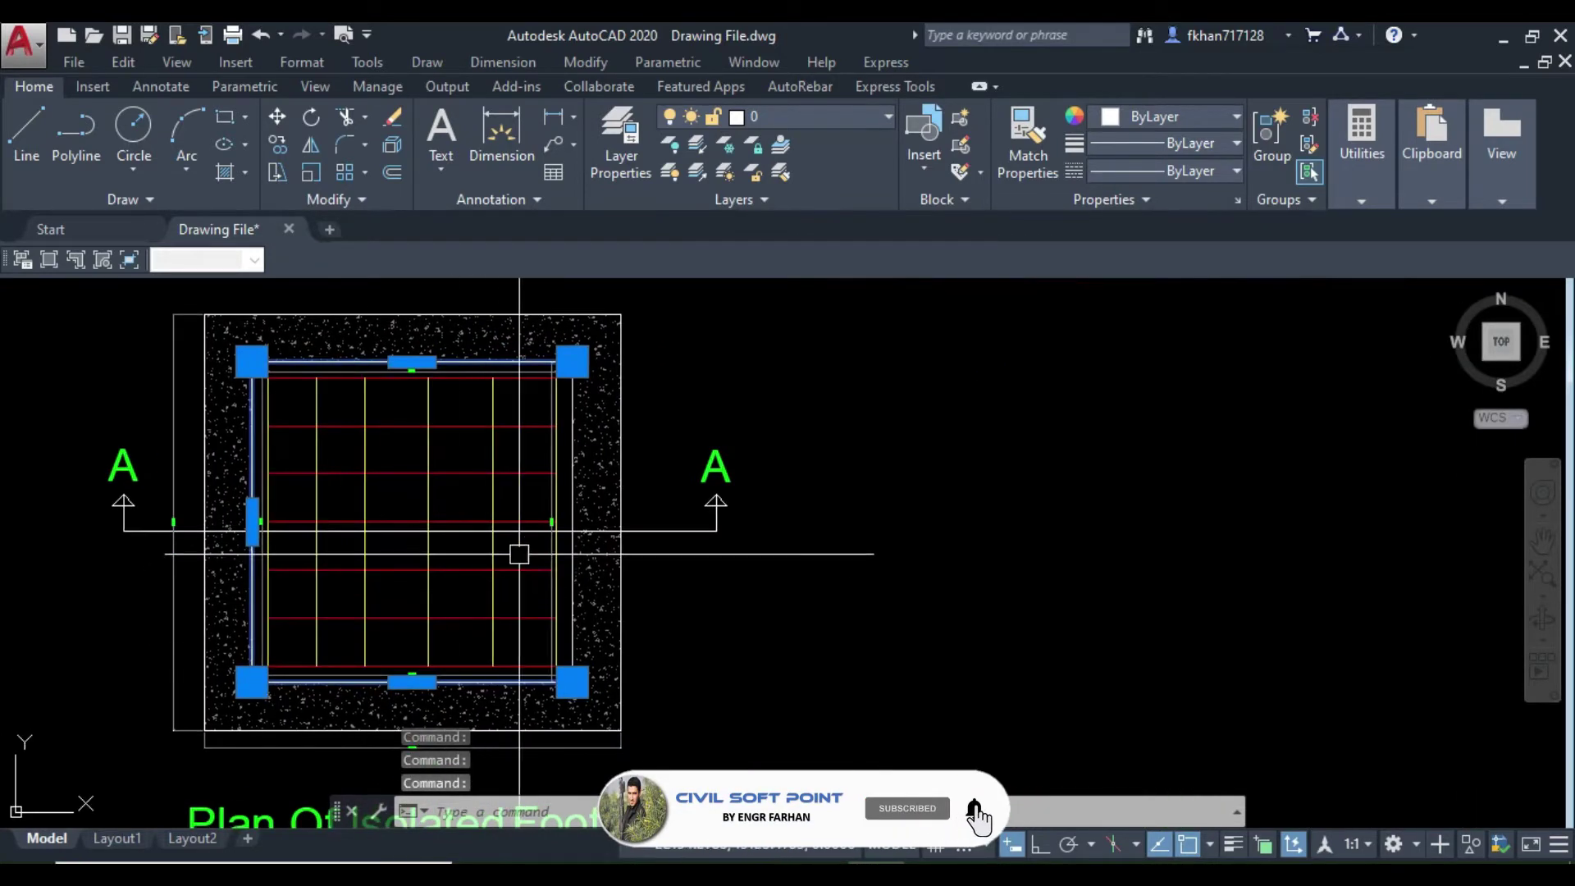
scroll(570, 457, "up", 1)
scroll(869, 439, "down", 1)
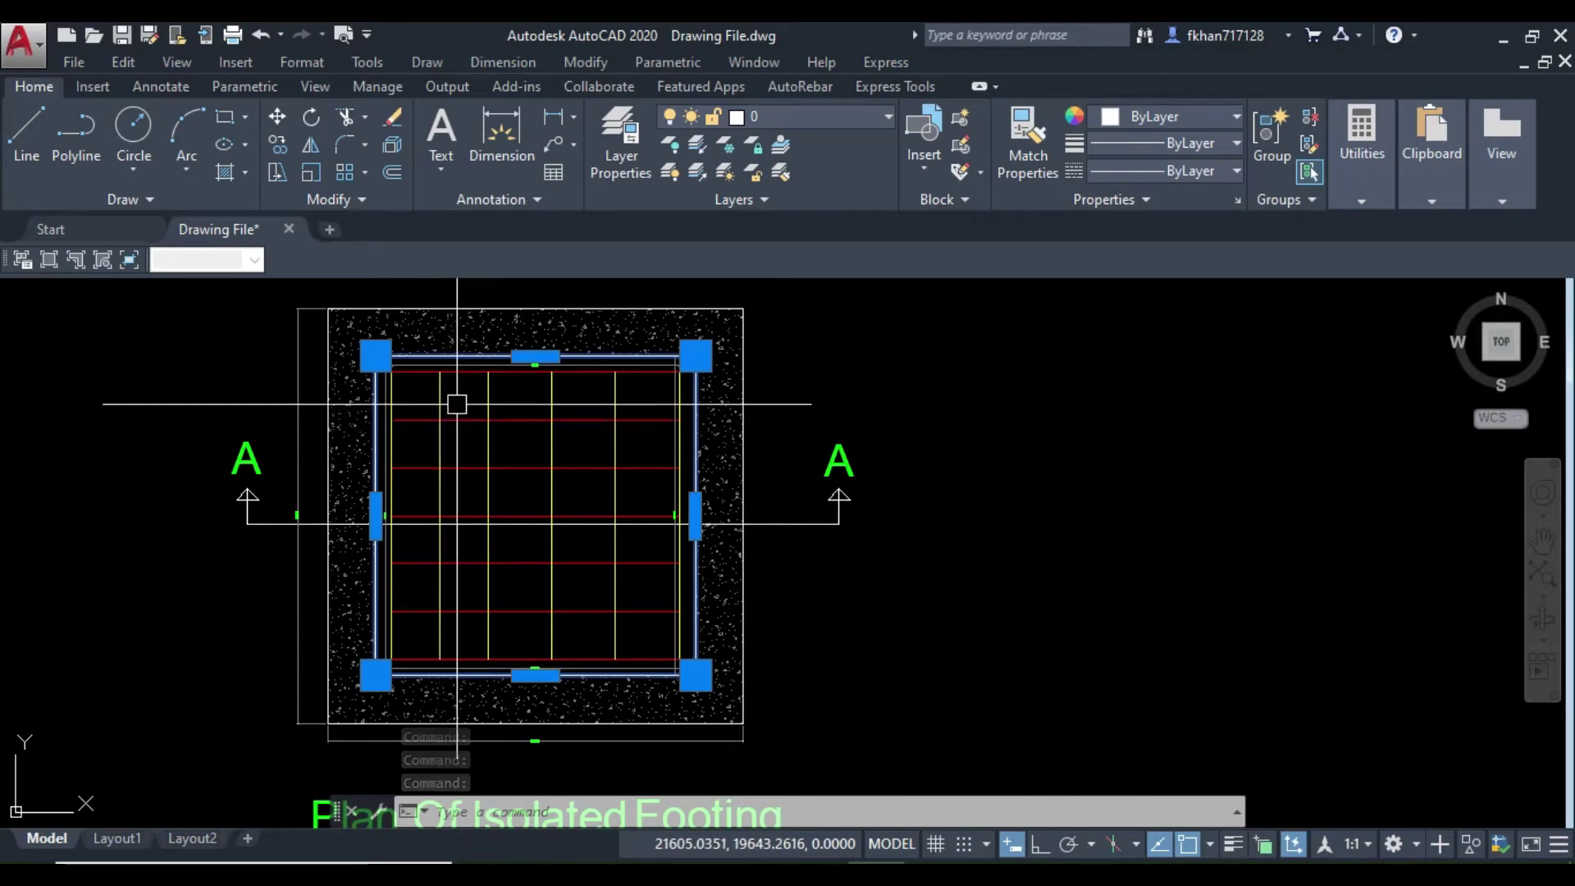
scroll(633, 415, "down", 3)
middle_click_drag(887, 464, 887, 678)
scroll(609, 519, "up", 3)
scroll(609, 519, "up", 2)
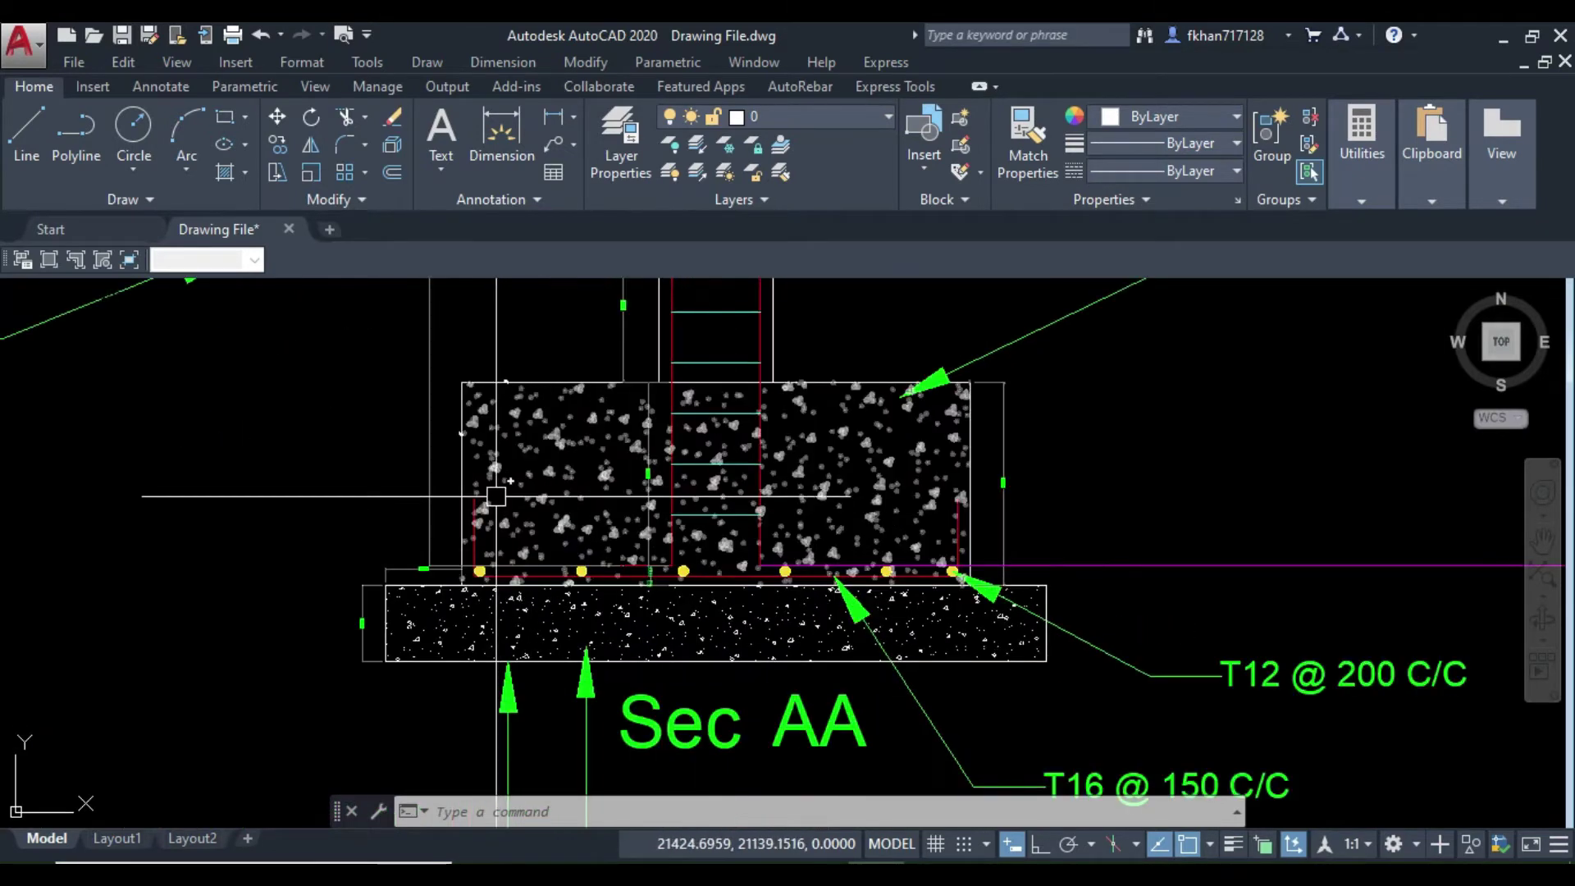
scroll(387, 468, "down", 3)
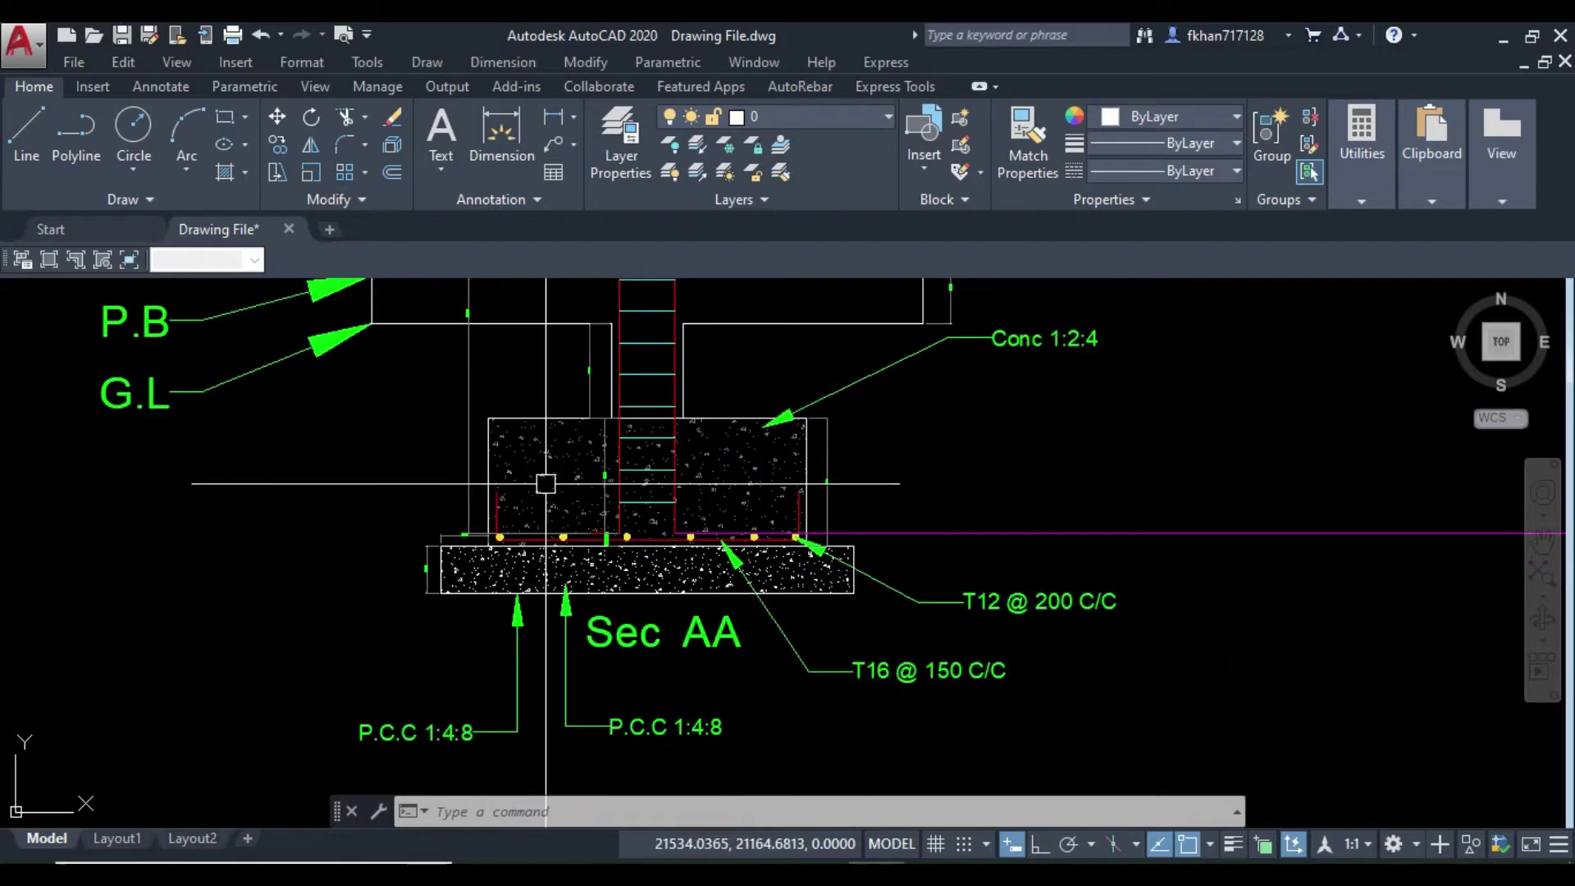
middle_click_drag(574, 739, 570, 528)
scroll(569, 527, "up", 3)
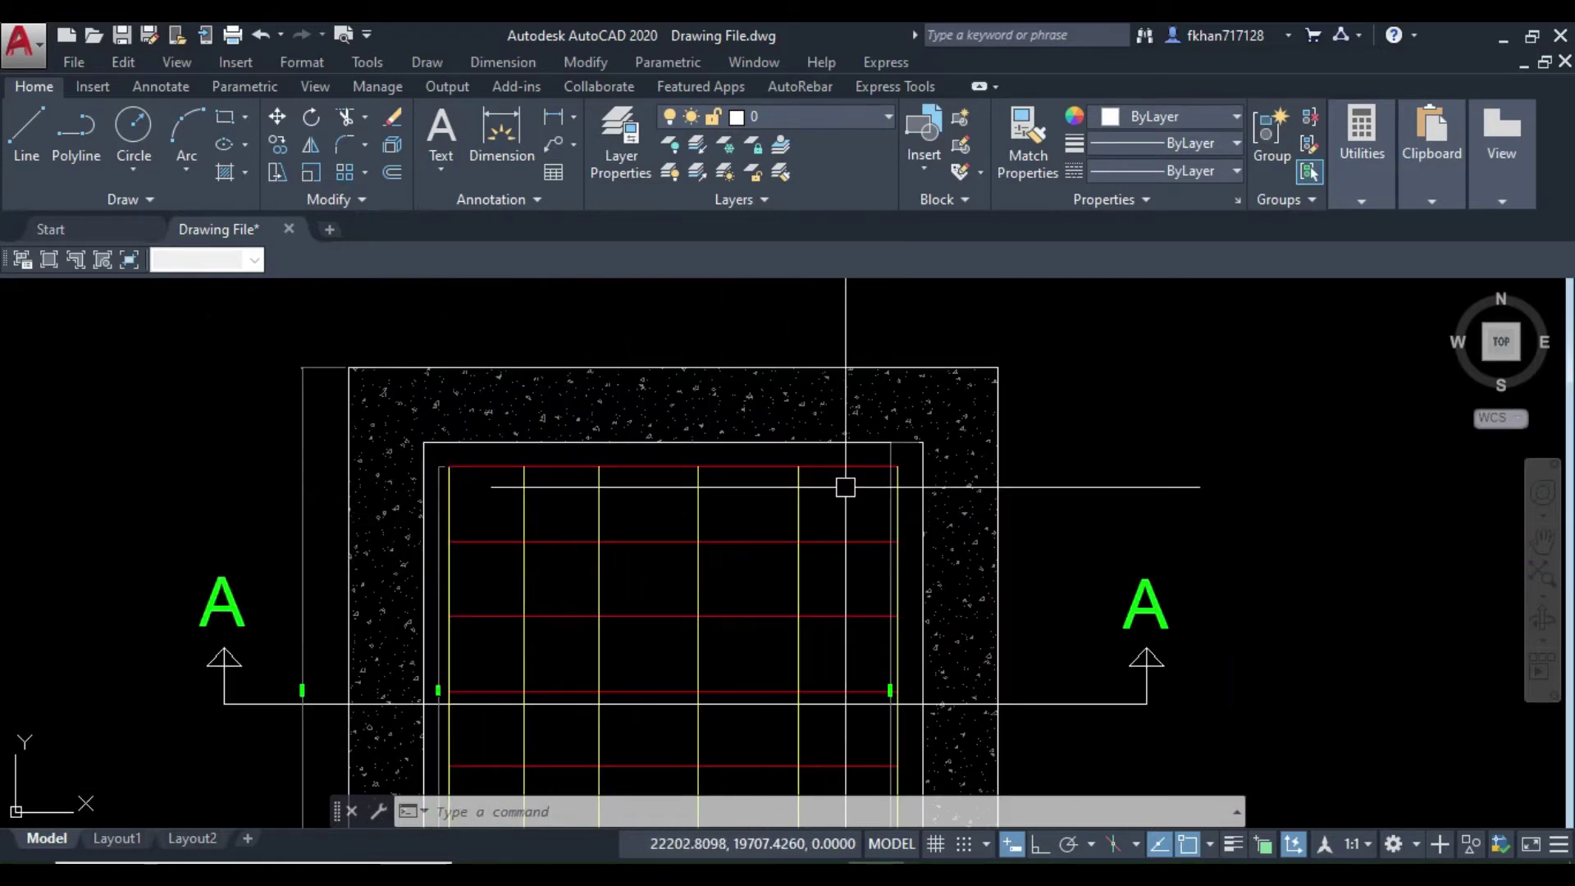
- Add an aligned (DAL) dimension reading 1000.0 across the footing plan
type("dal")
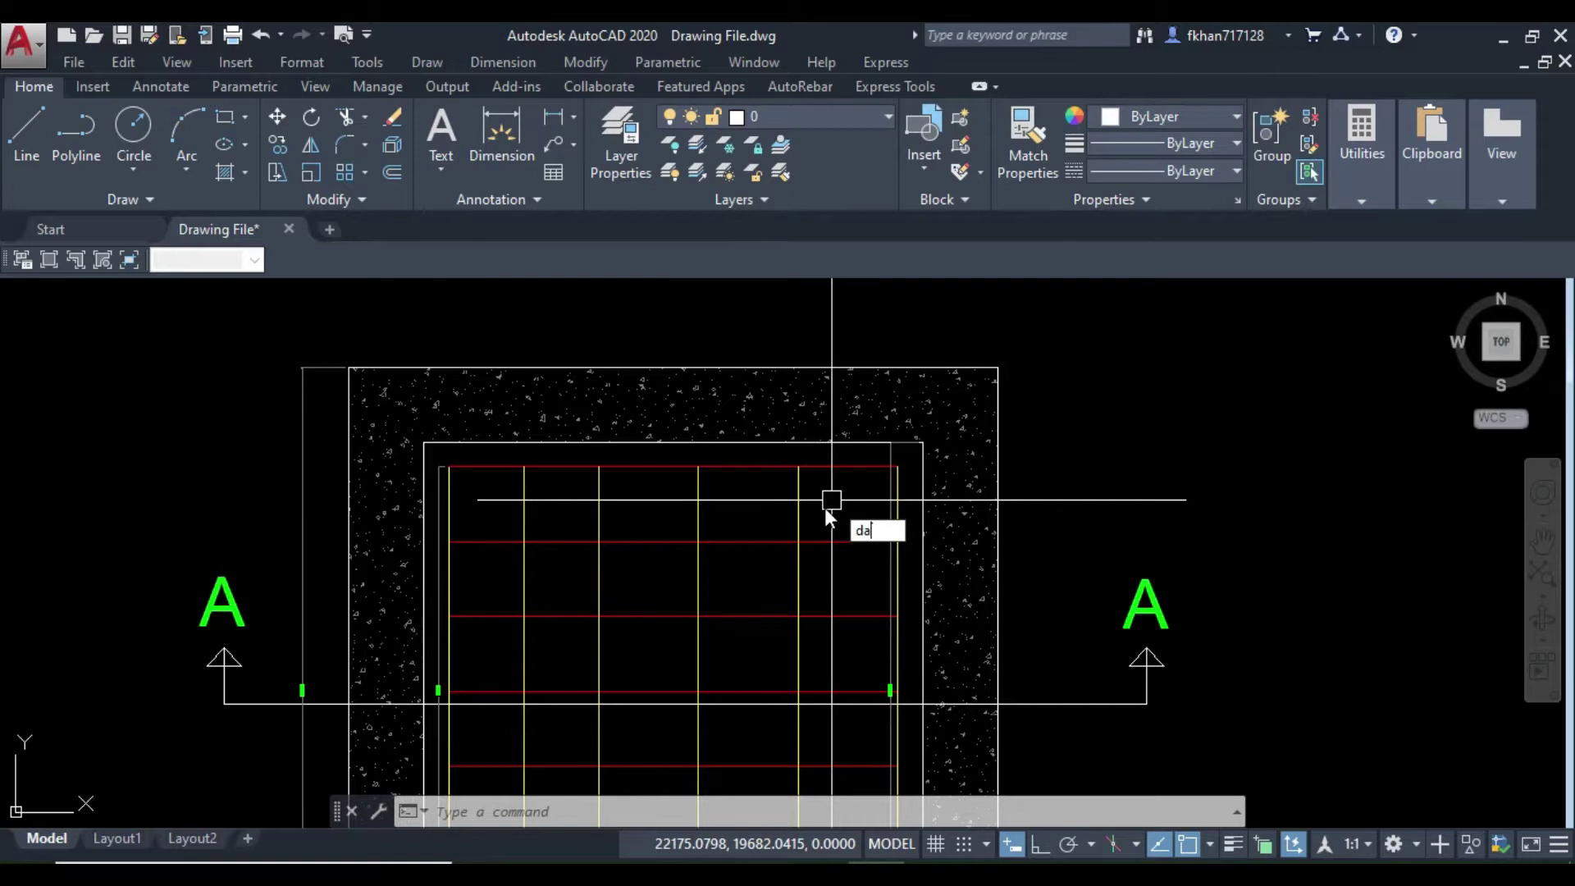
key("Return")
scroll(472, 447, "up", 4)
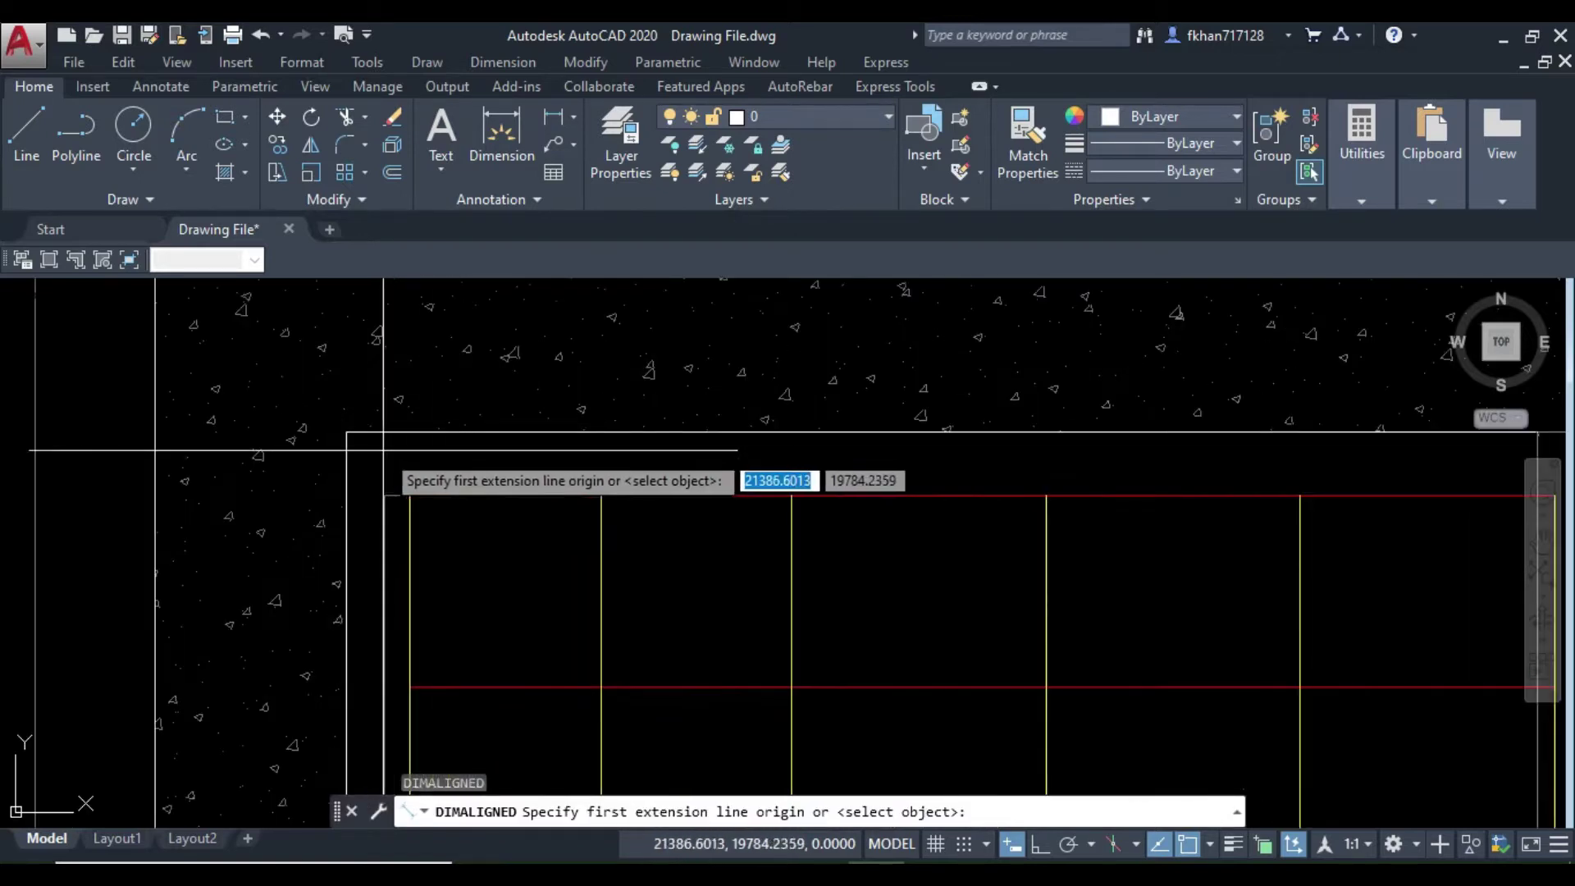
left_click(344, 432)
scroll(488, 479, "down", 2)
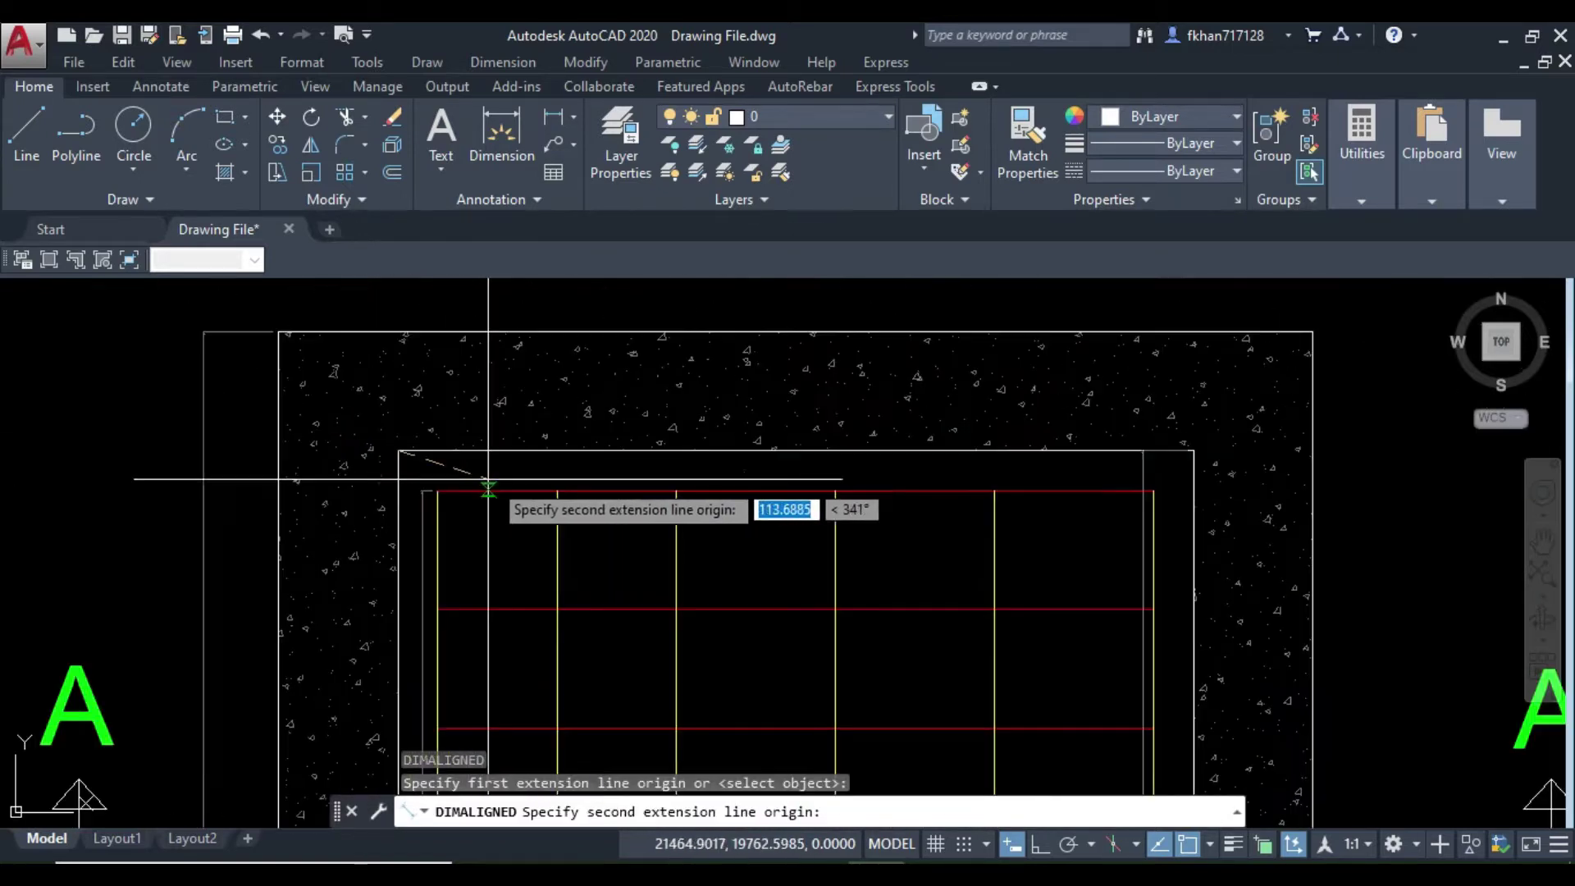
left_click(1198, 452)
left_click(768, 467)
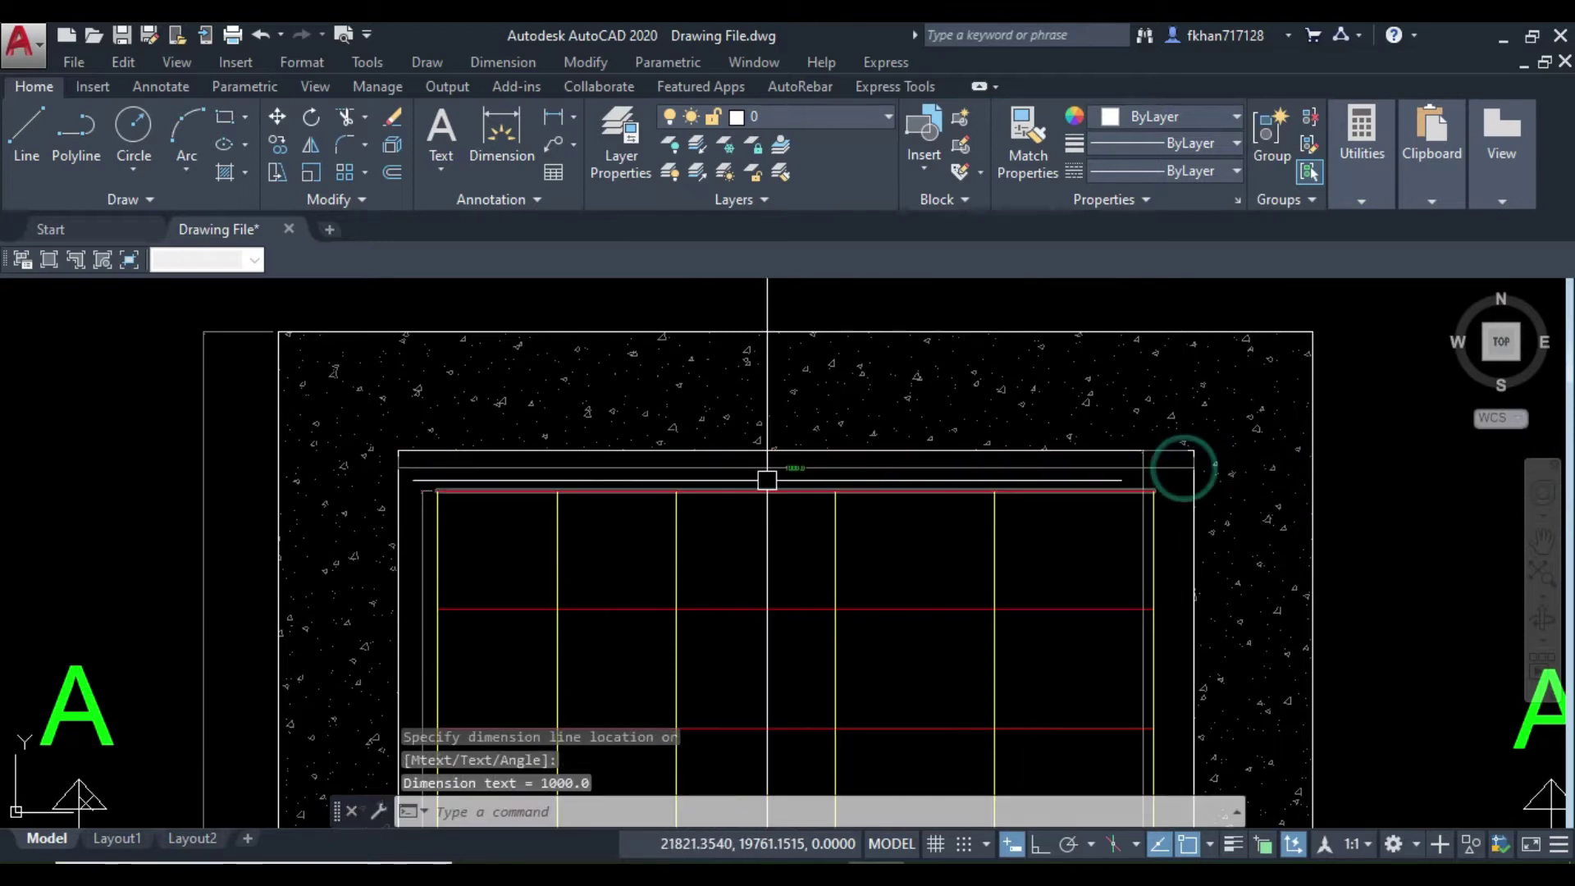
scroll(788, 464, "up", 3)
scroll(797, 474, "down", 4)
middle_click_drag(797, 474, 807, 420)
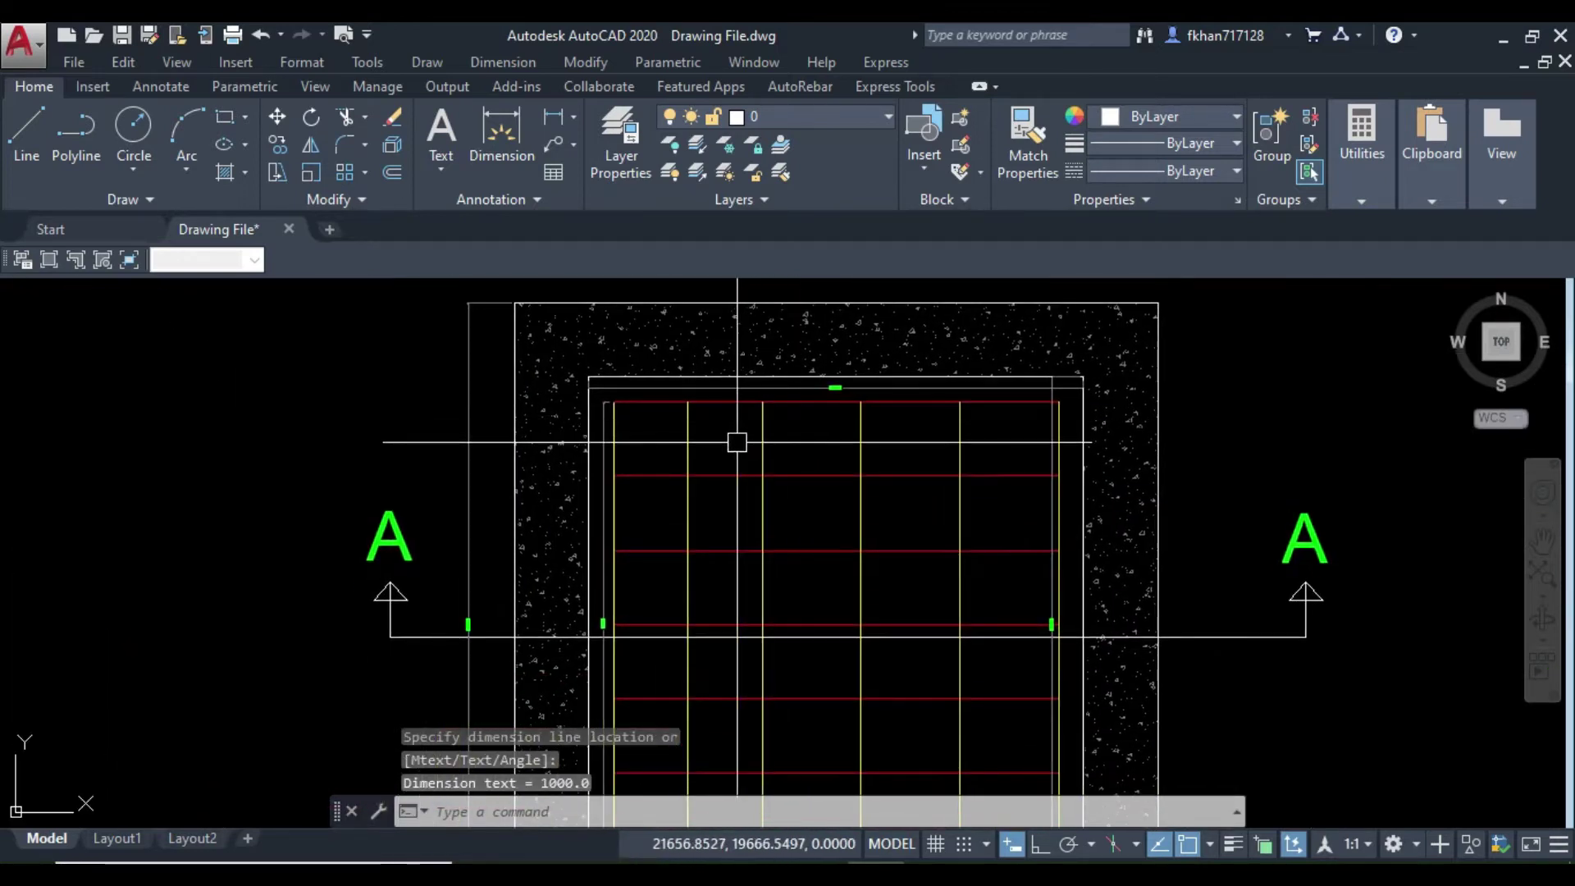
- Cancel an unfinished second dimension and erase the stray object
key("Return")
scroll(514, 341, "up", 3)
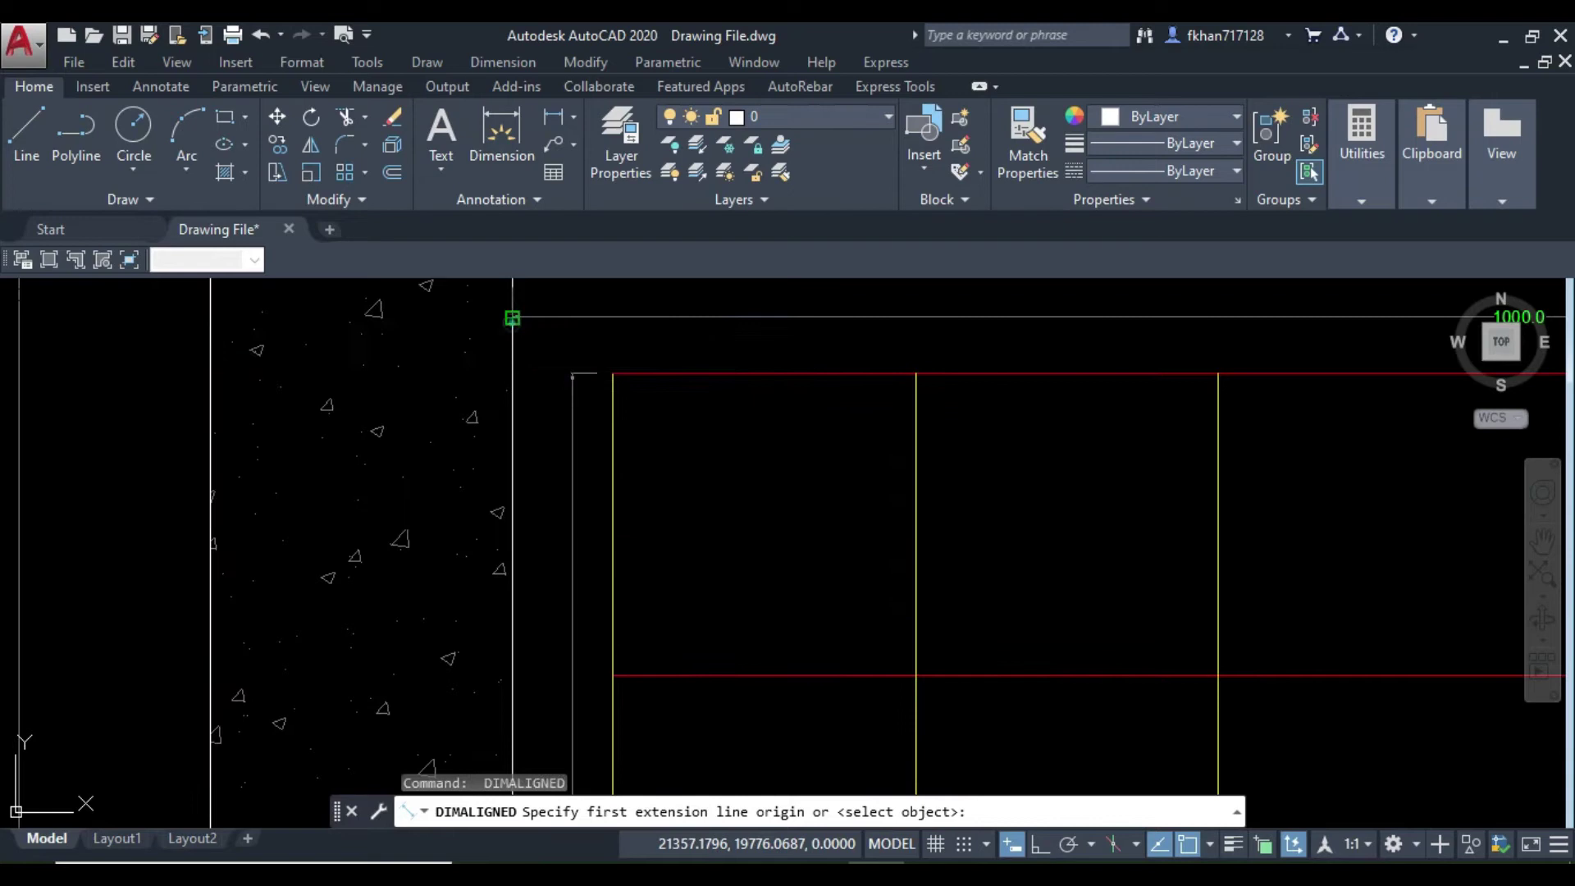
left_click(514, 316)
scroll(525, 328, "down", 3)
key("Escape")
key("Delete")
scroll(935, 590, "up", 3)
scroll(900, 569, "up", 2)
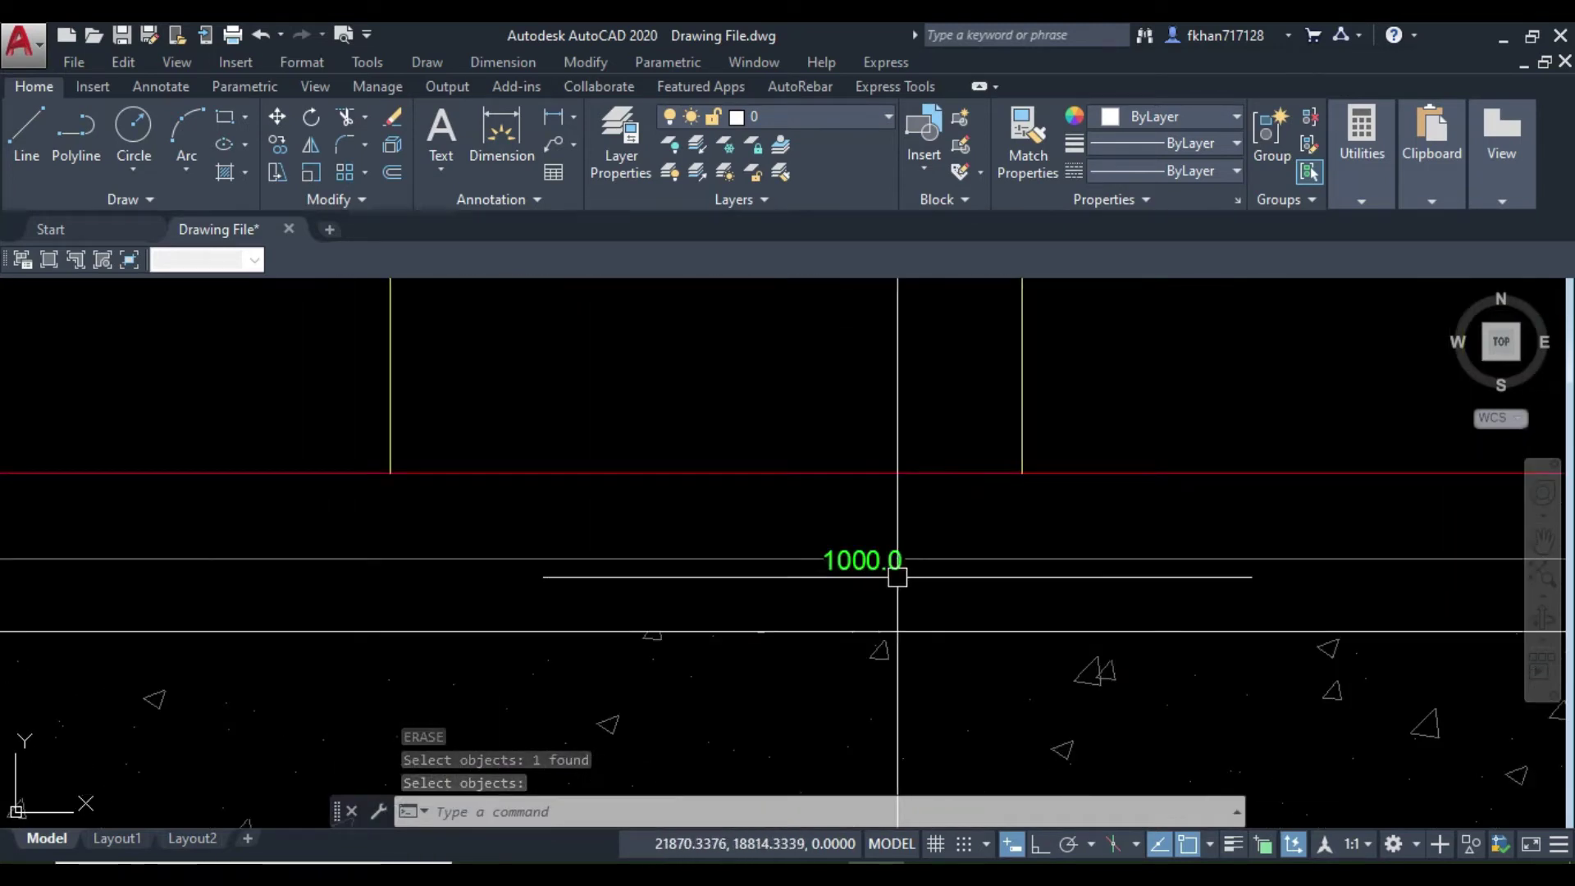
scroll(854, 560, "down", 3)
middle_click_drag(792, 595, 954, 640)
scroll(953, 640, "up", 2)
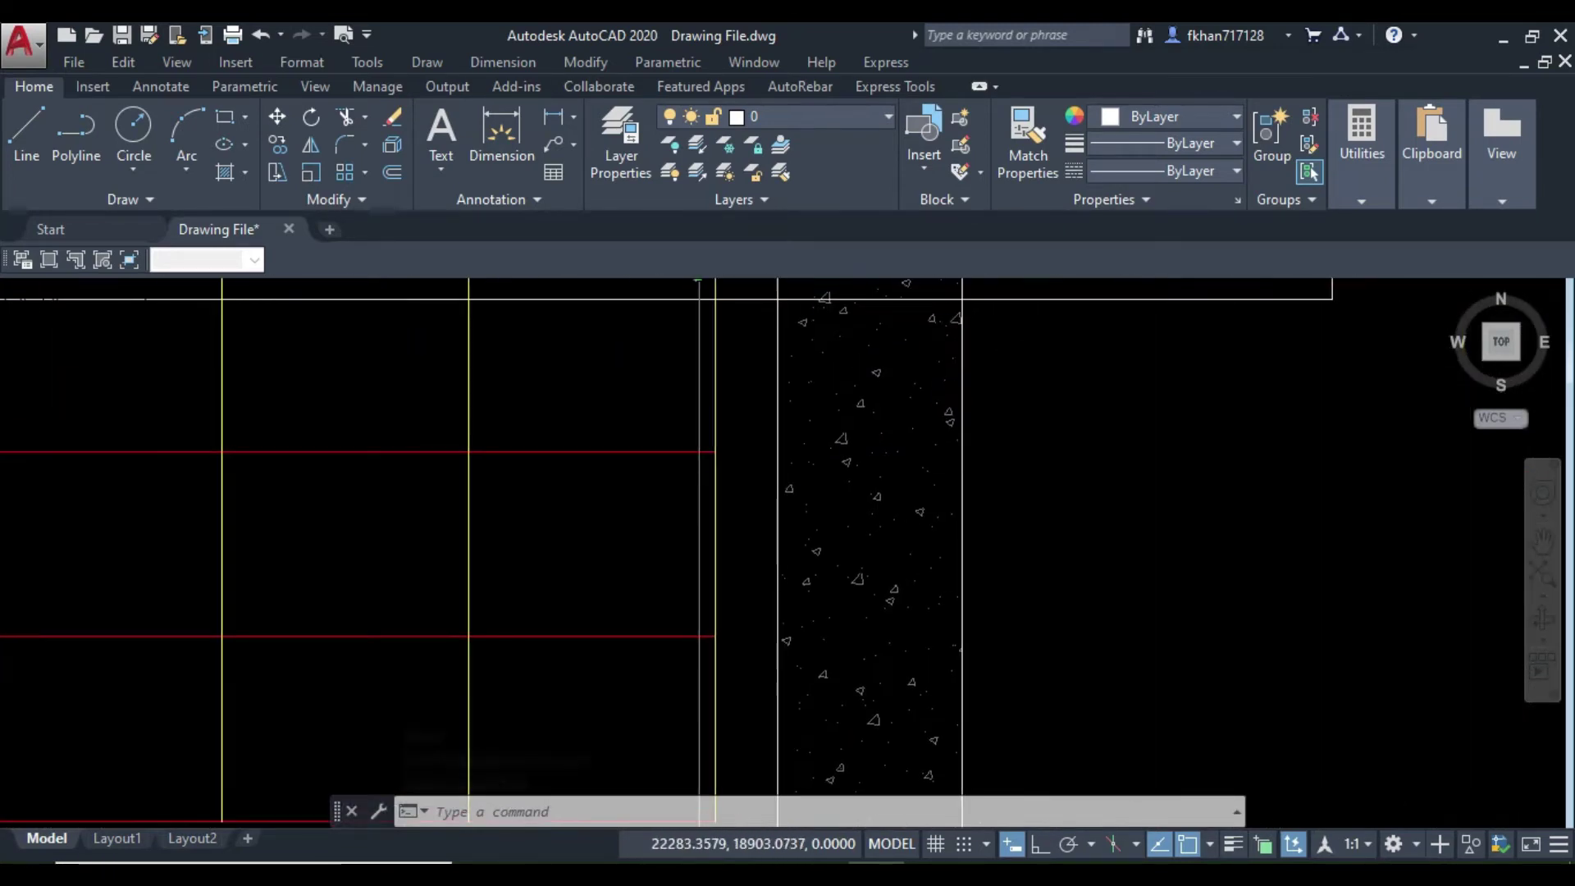
scroll(791, 640, "down", 1)
mouse_move(792, 640)
middle_mouse_down()
mouse_move(791, 608)
mouse_move(607, 607)
middle_mouse_up()
- Dimension between the wall corners with another aligned dimension, then return to Excel
type("dal")
key("Return")
scroll(813, 602, "up", 2)
scroll(607, 607, "up", 1)
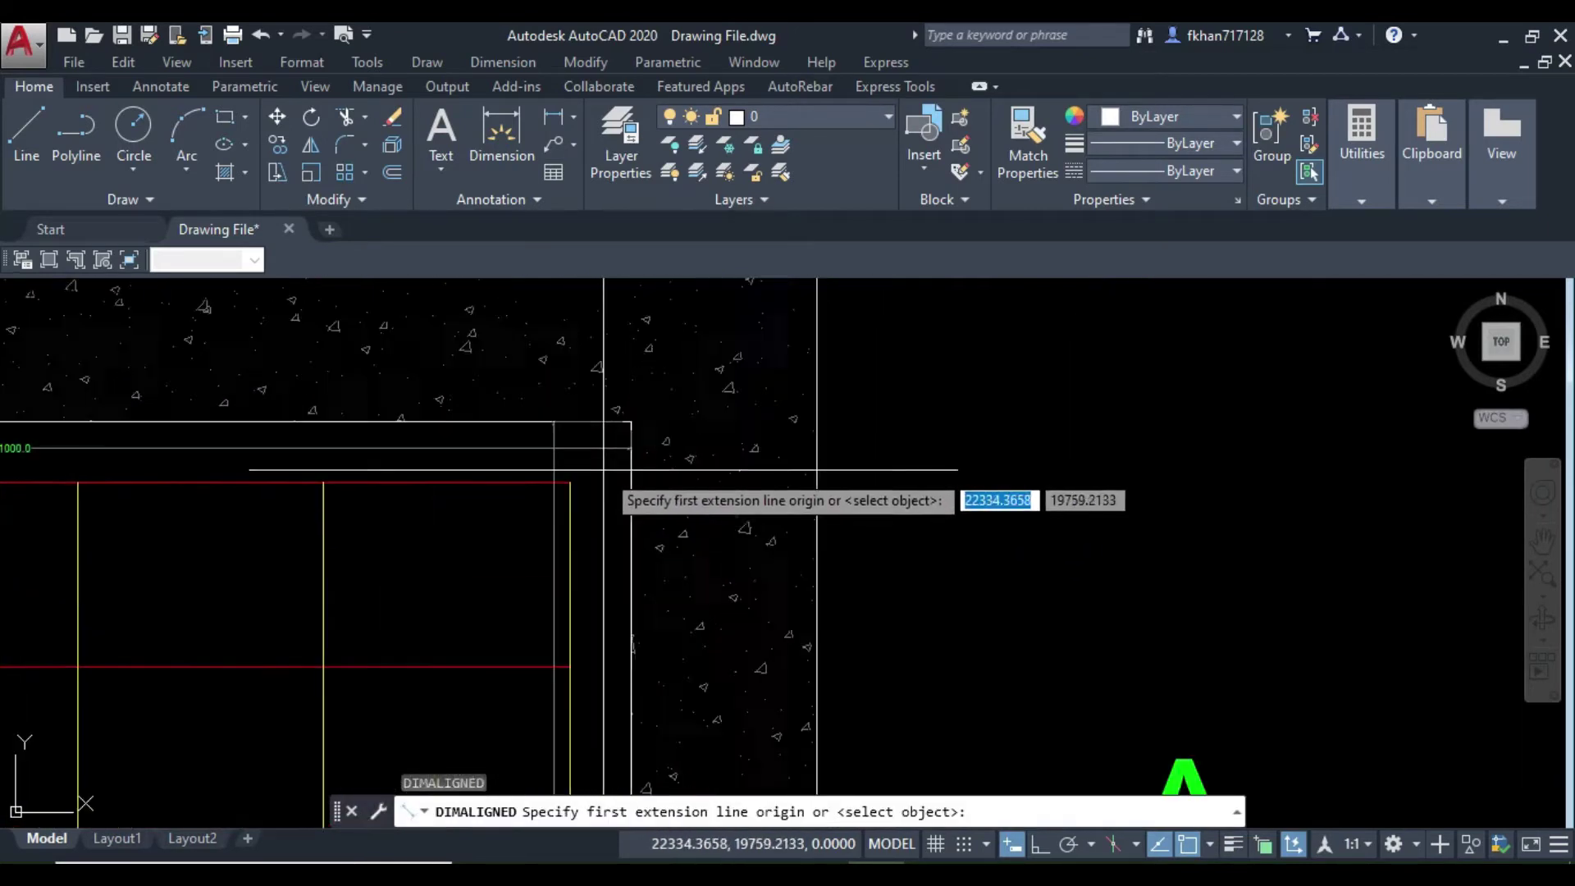
scroll(616, 472, "up", 1)
scroll(616, 471, "up", 2)
scroll(625, 447, "up", 2)
left_click(604, 426)
scroll(604, 425, "down", 3)
scroll(604, 443, "down", 3)
mouse_move(607, 459)
middle_mouse_down()
mouse_move(632, 518)
mouse_move(624, 611)
middle_mouse_up()
scroll(607, 566, "up", 4)
scroll(915, 780, "up", 4)
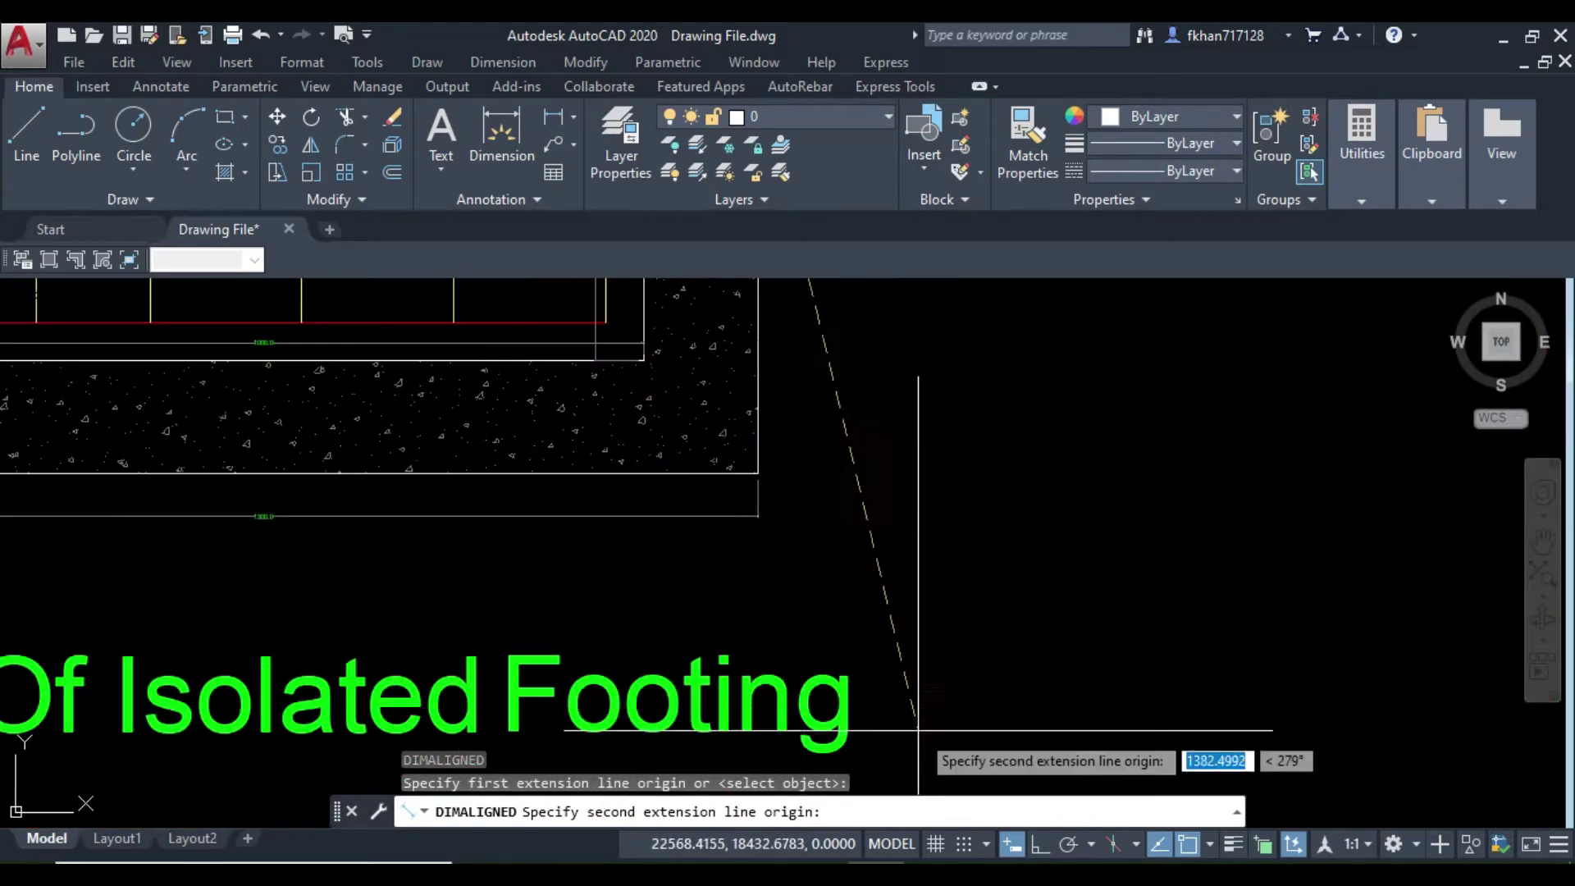
scroll(738, 574, "up", 3)
scroll(713, 605, "up", 3)
middle_click_drag(713, 605, 767, 494)
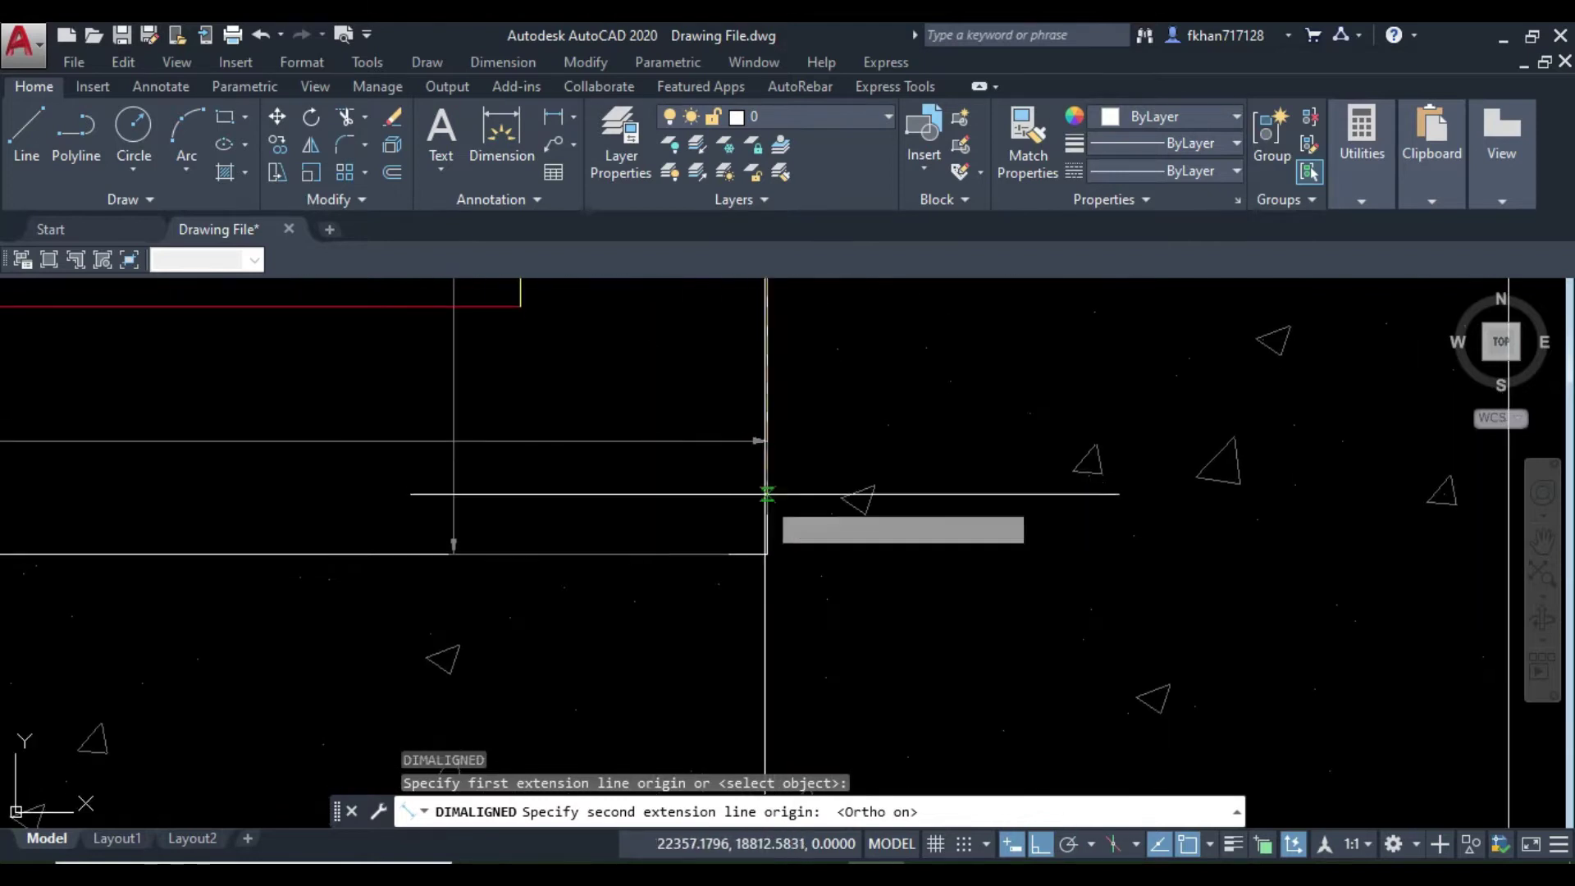
left_click(767, 554)
scroll(628, 535, "down", 5)
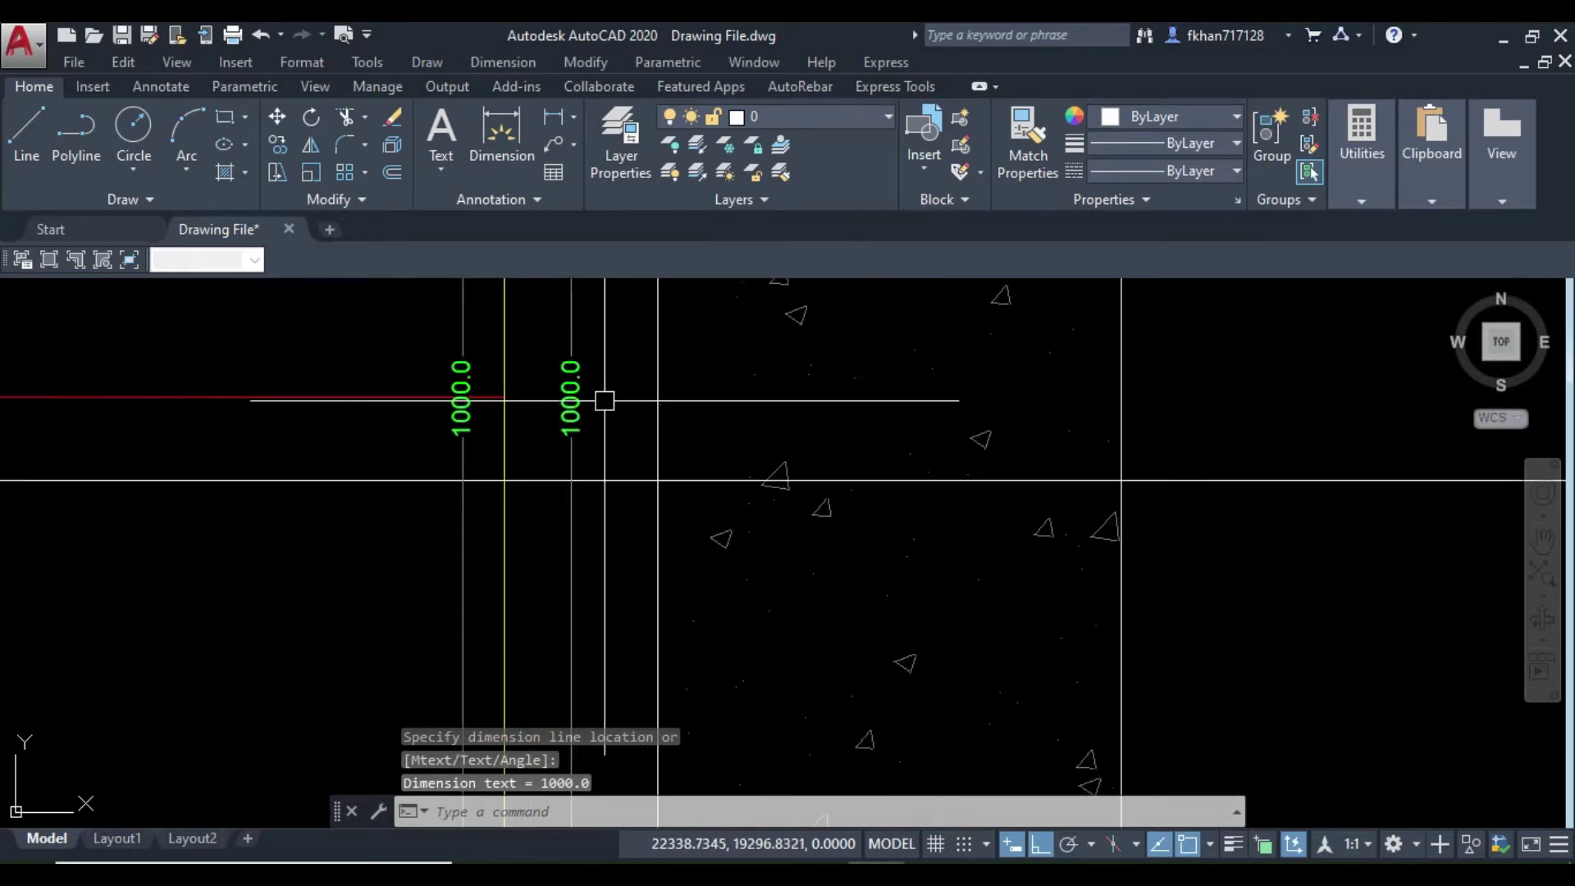
scroll(604, 398, "down", 3)
scroll(890, 483, "down", 2)
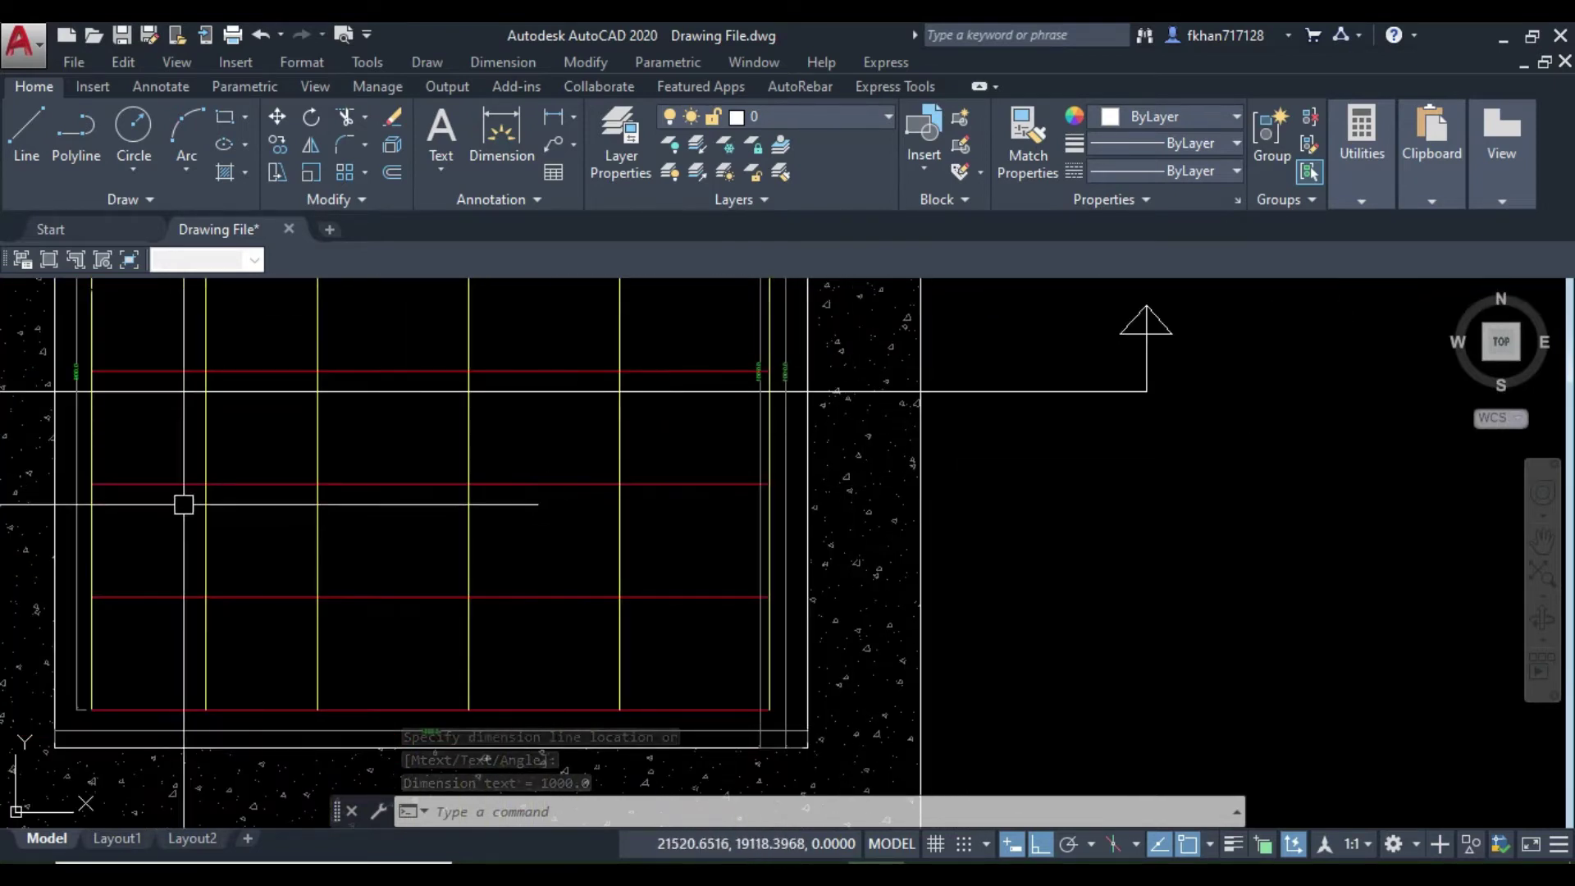
middle_click_drag(180, 503, 366, 454)
scroll(552, 471, "down", 3)
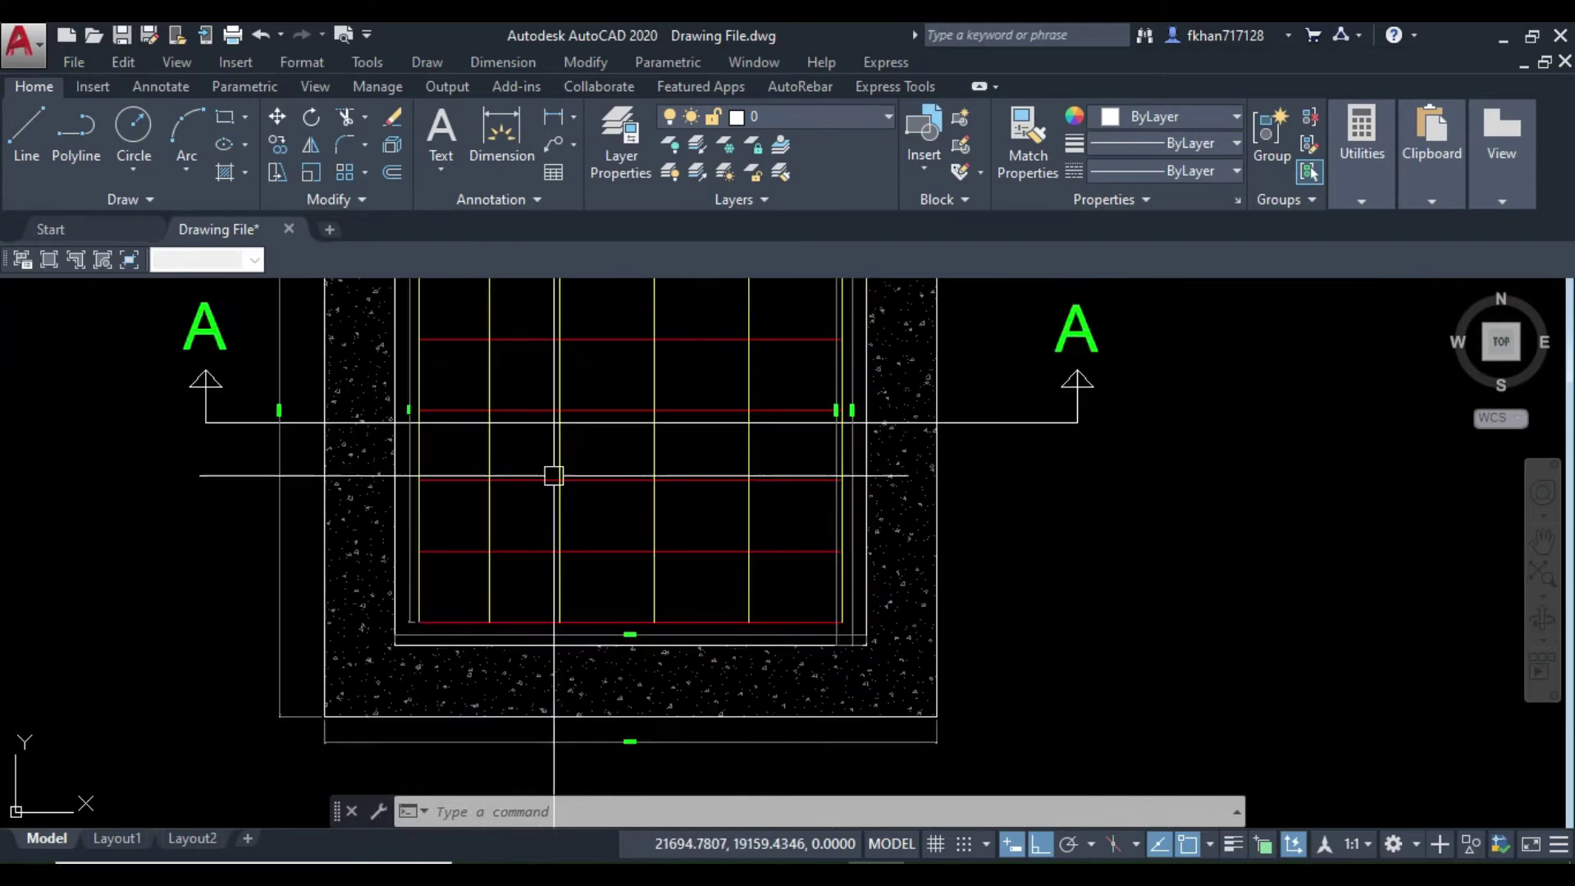
scroll(570, 525, "down", 1)
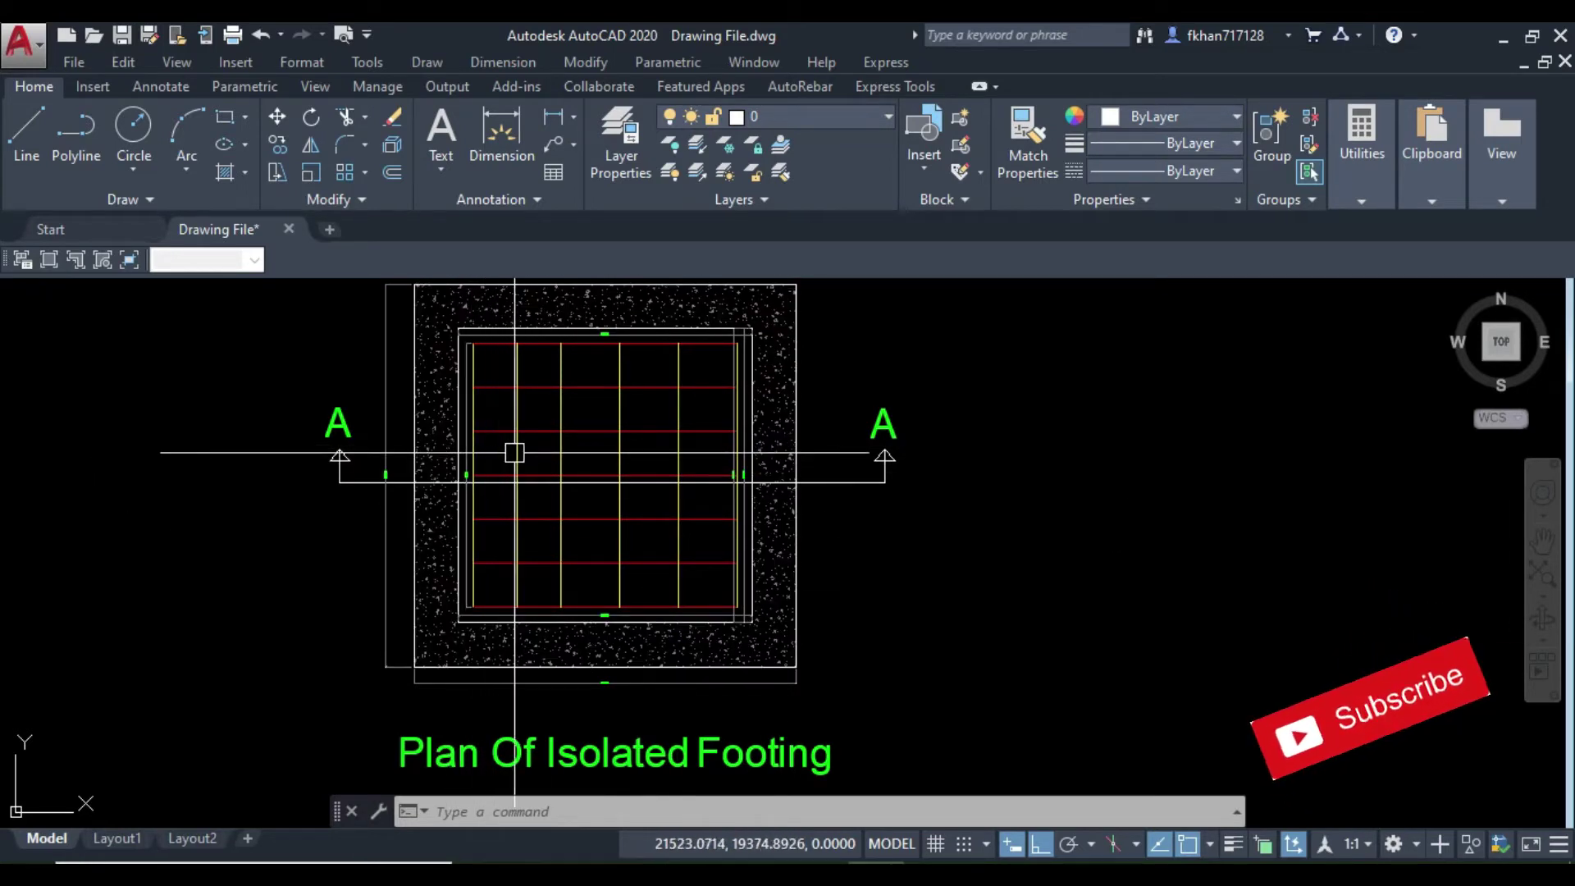
key("alt+Tab")
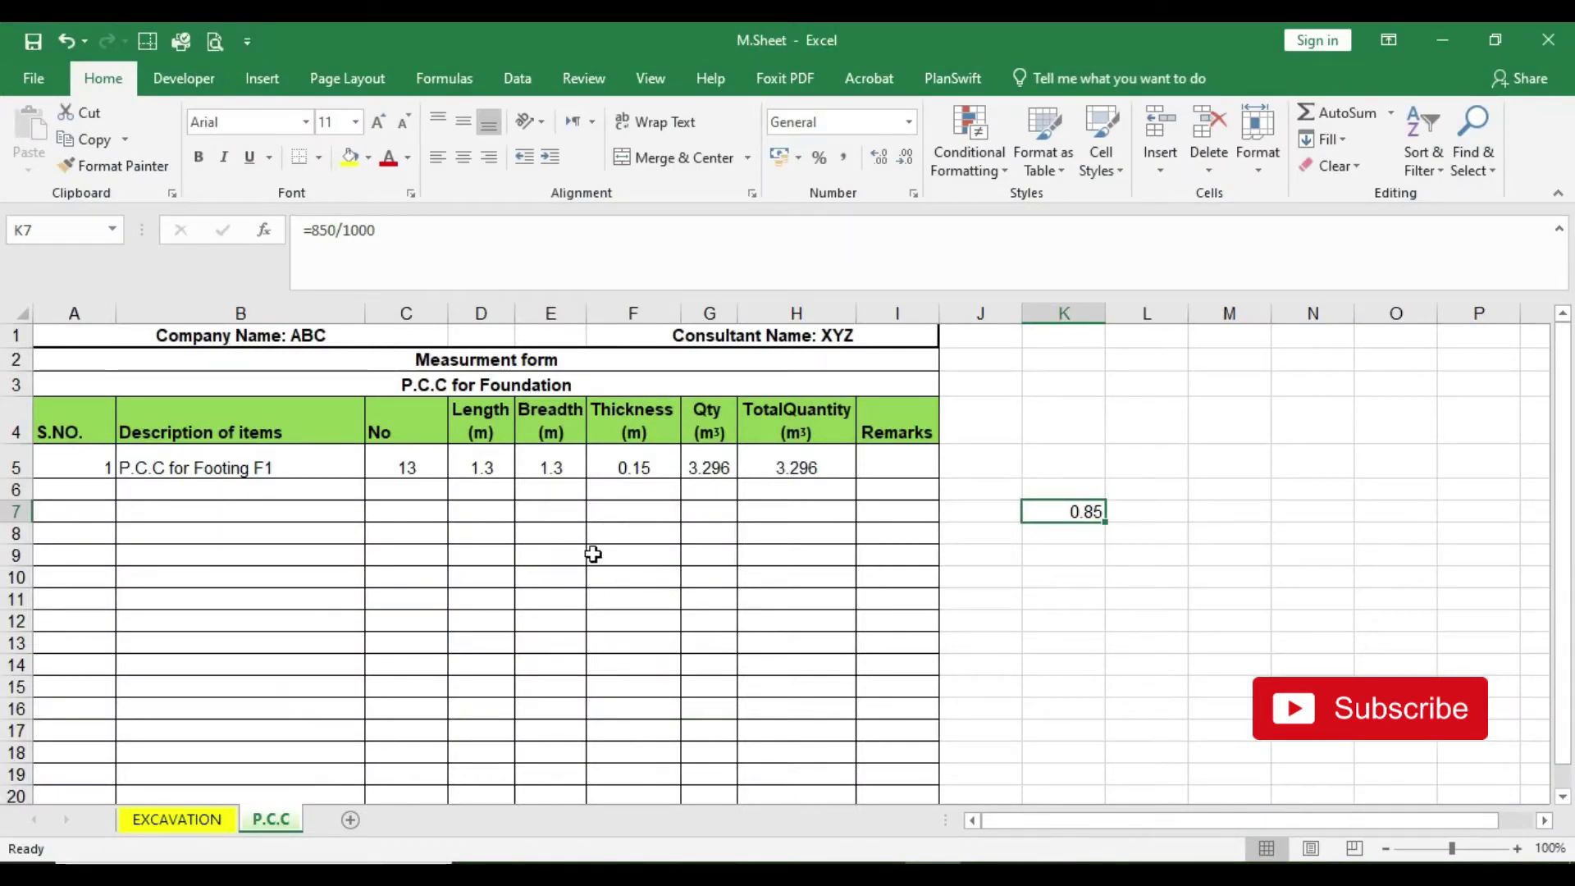
- Copy the P.C.C sheet to the end of the workbook
left_click(163, 824)
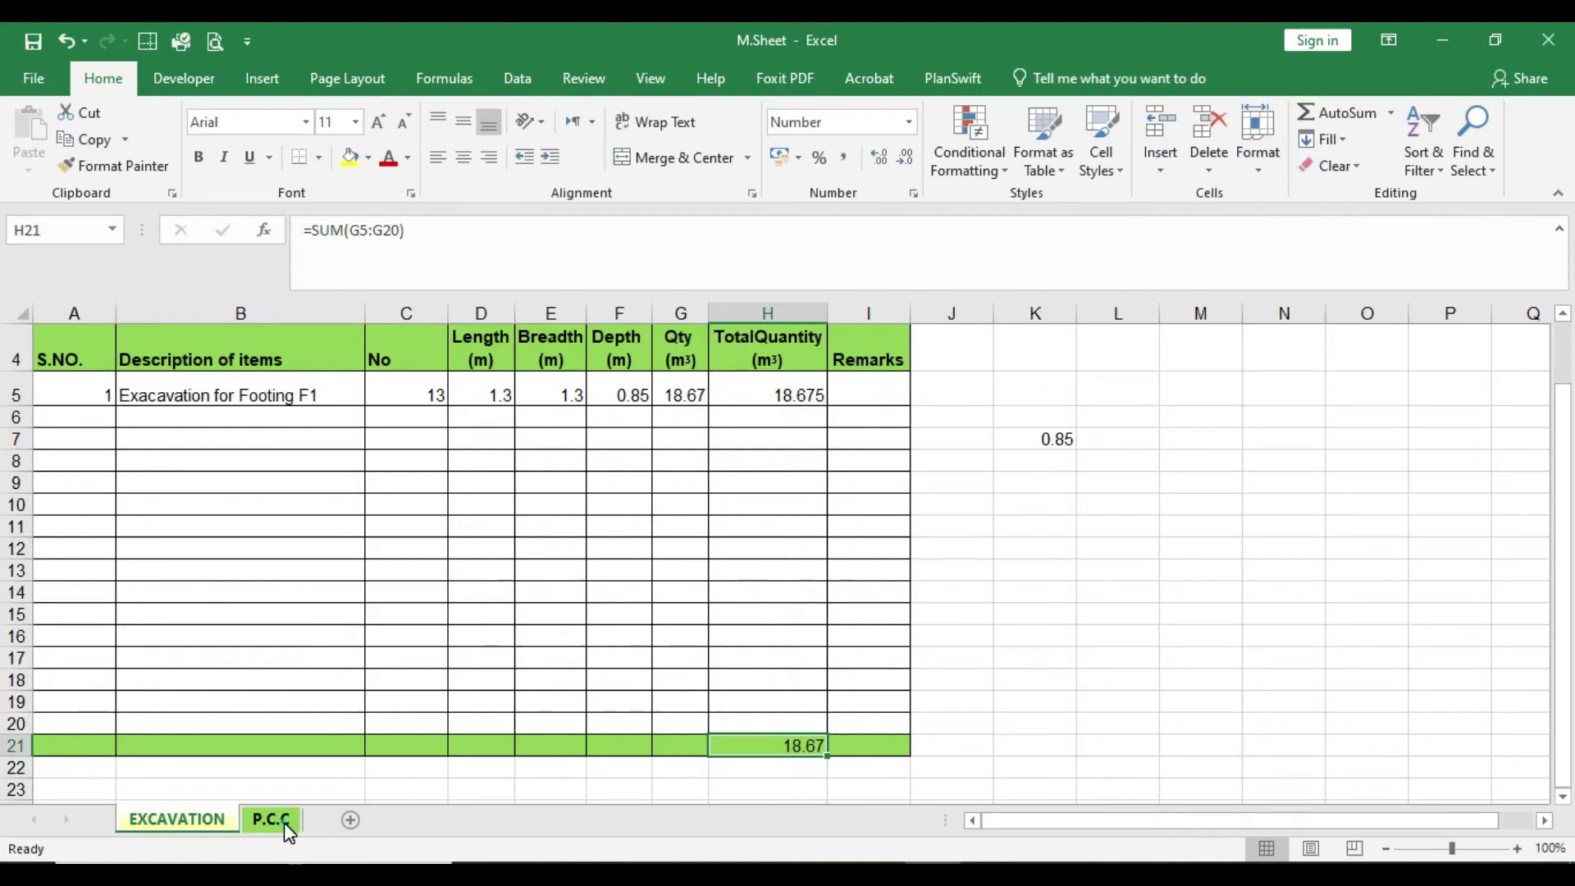
left_click(280, 821)
left_click(188, 824)
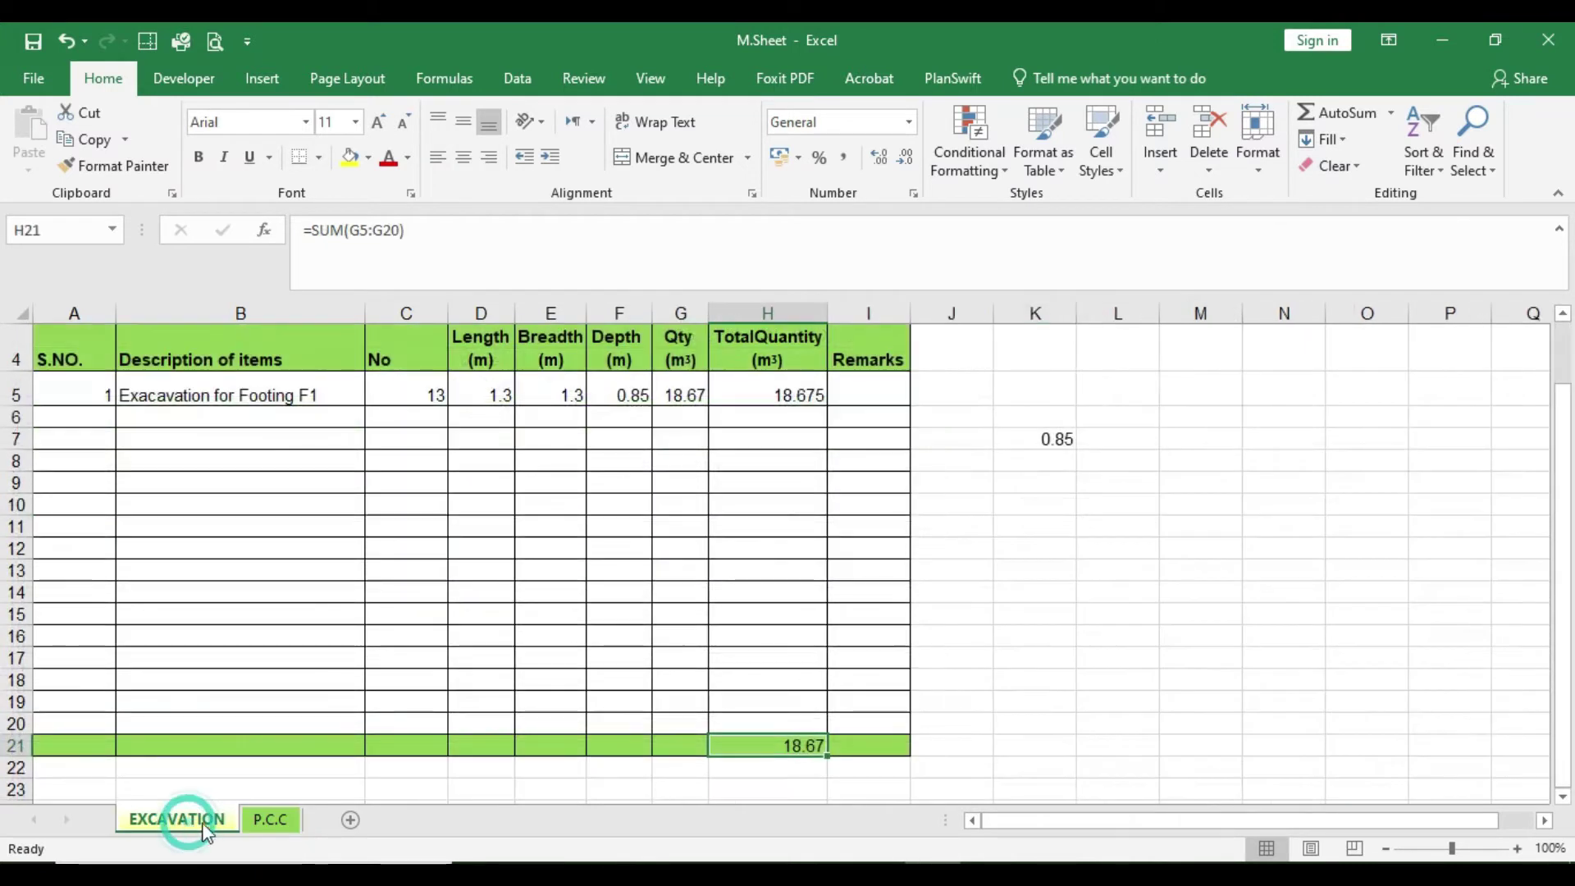
left_click(267, 828)
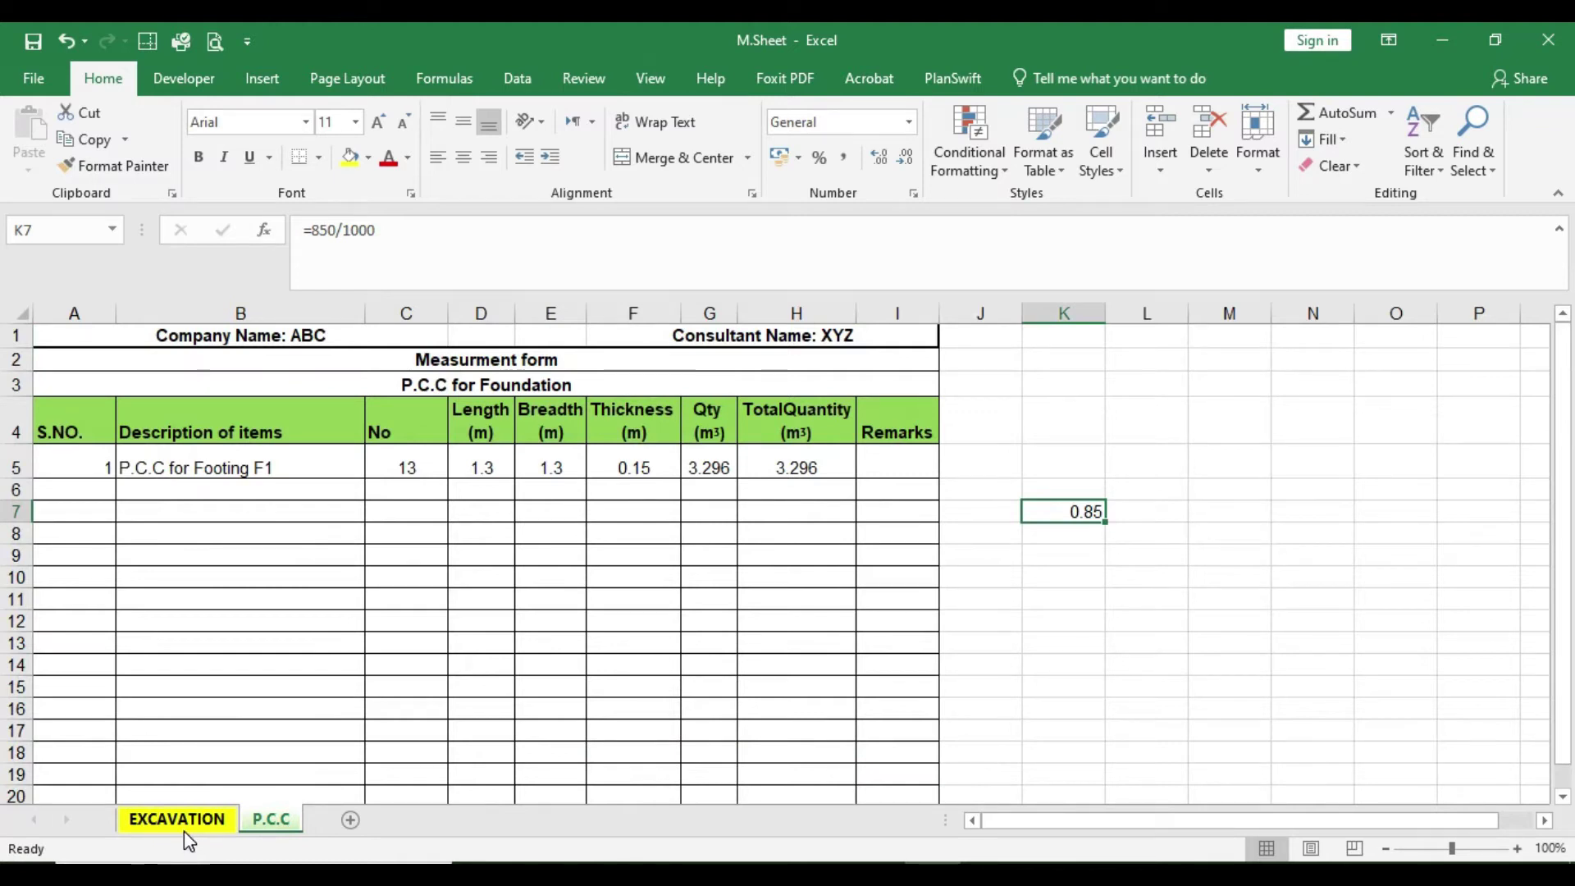
right_click(277, 820)
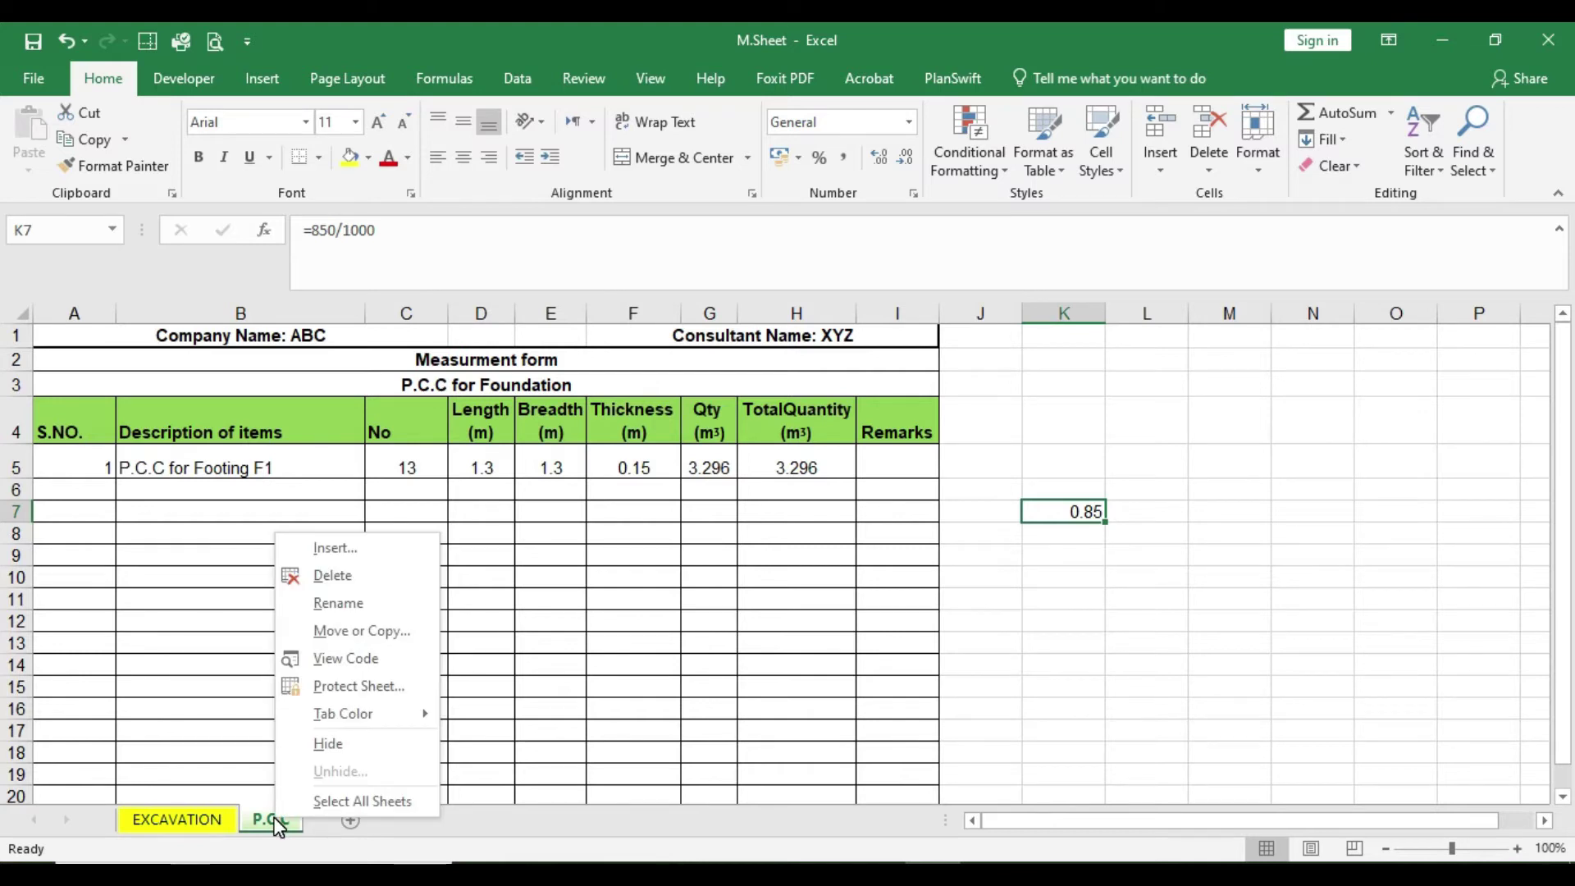
left_click(354, 637)
left_click(205, 722)
left_click(240, 626)
left_click(361, 759)
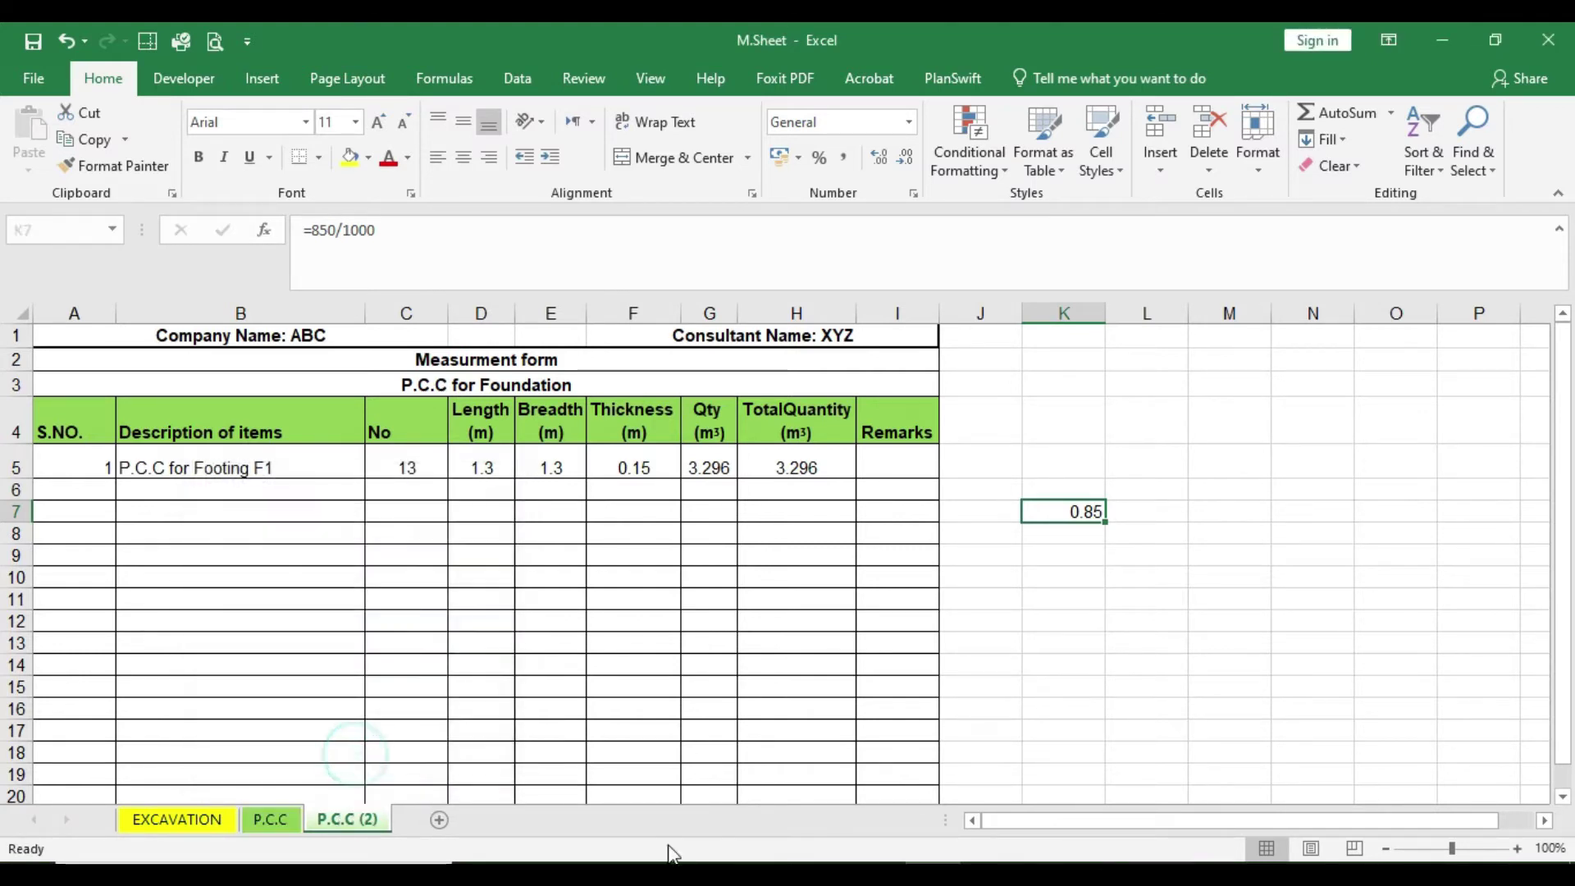
- Rename the copied sheet to 'FormWork for Footing'
right_click(351, 821)
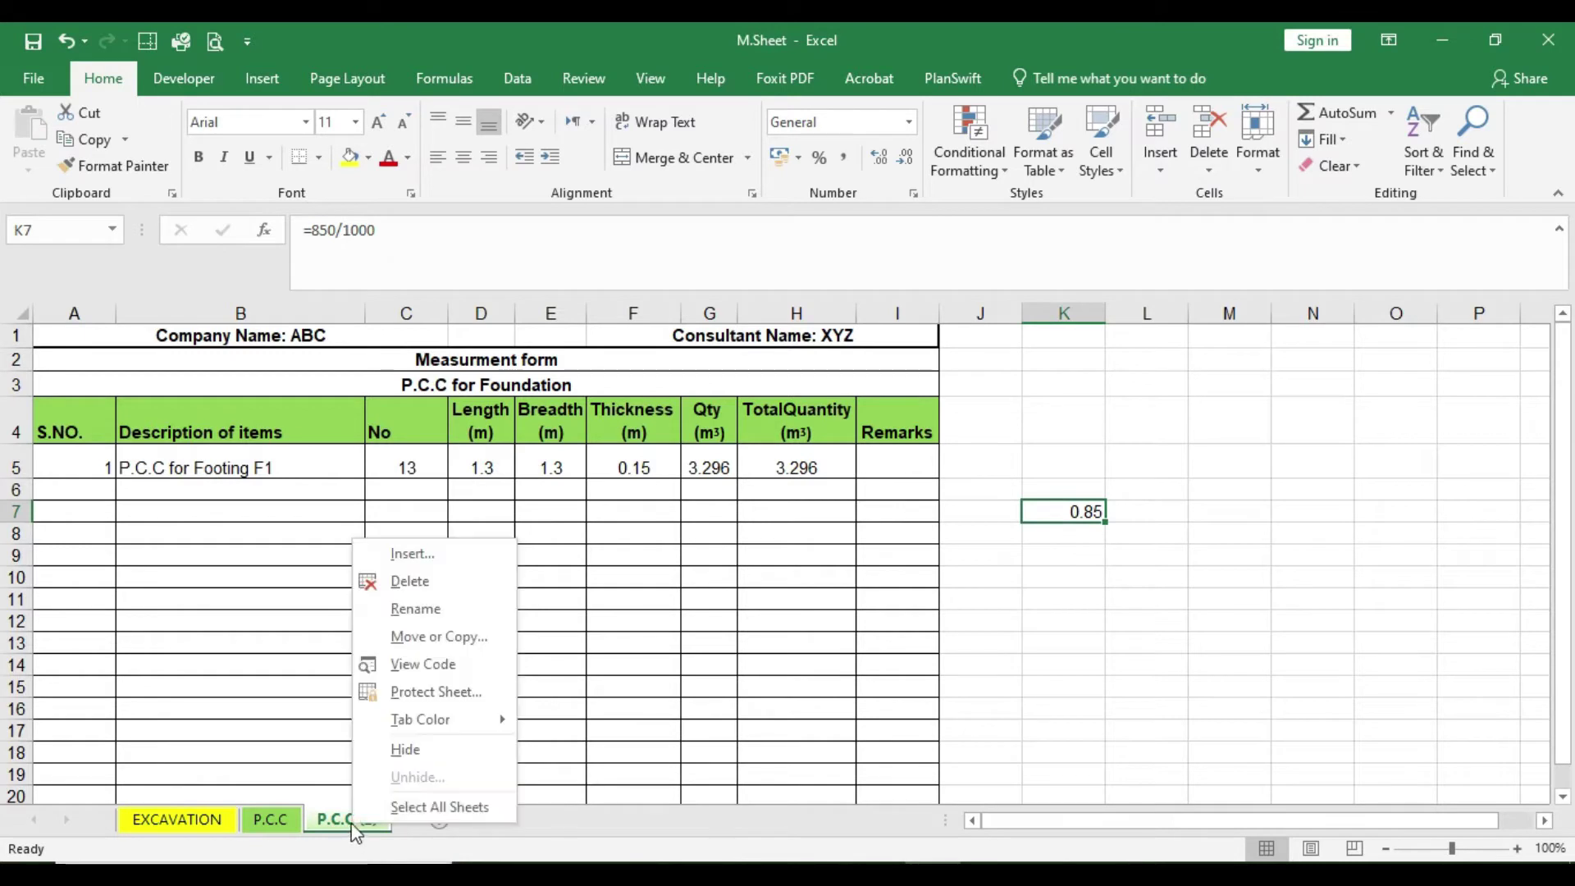
left_click(428, 618)
type("FormWork for F")
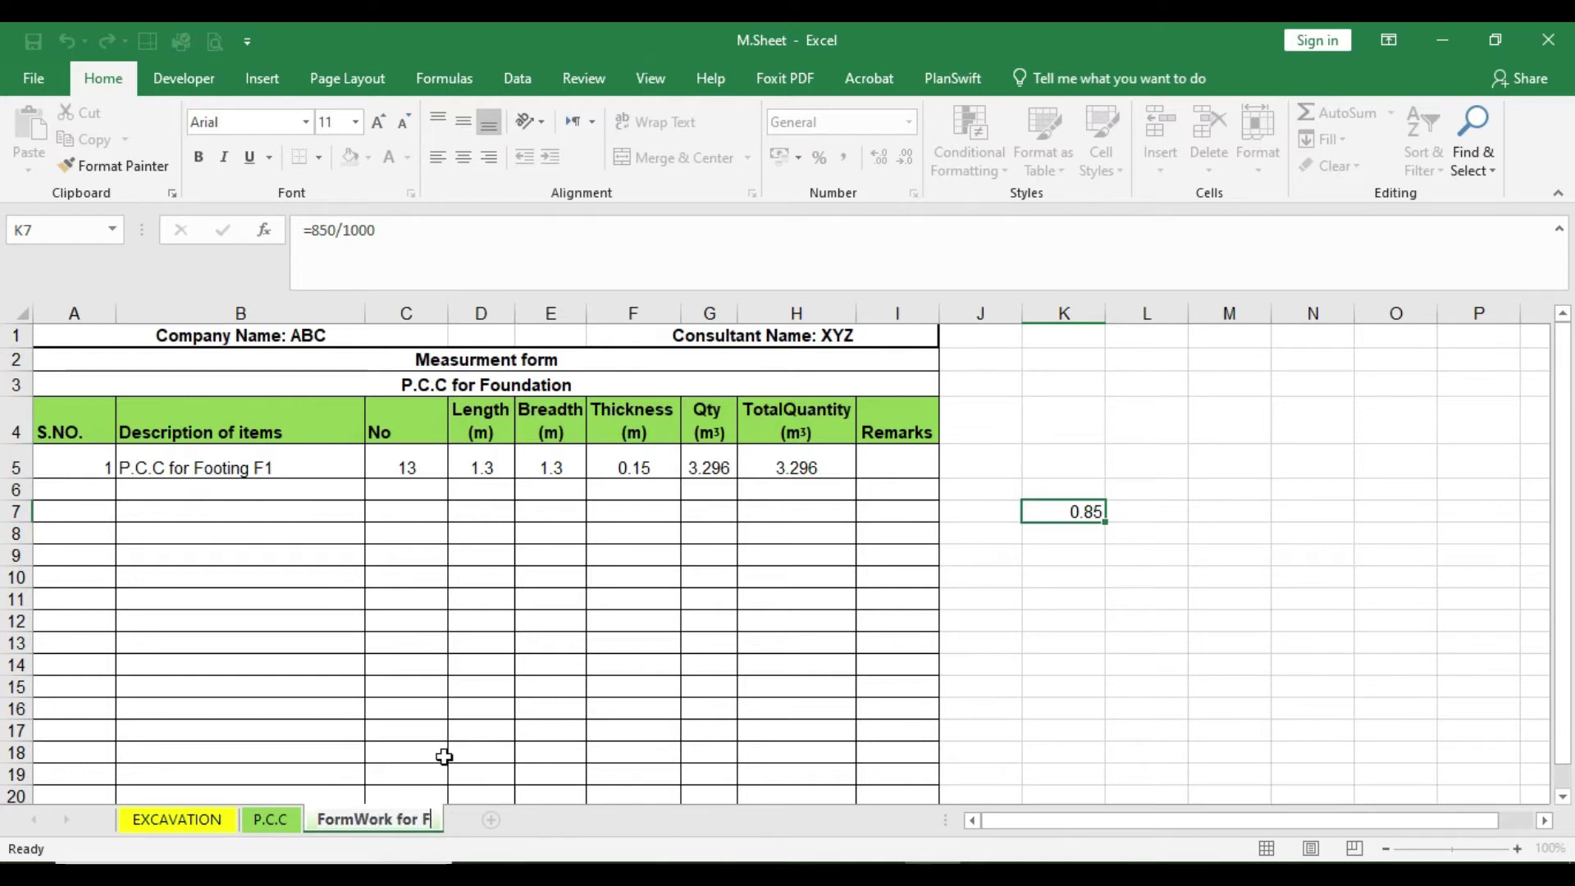
type("ooting")
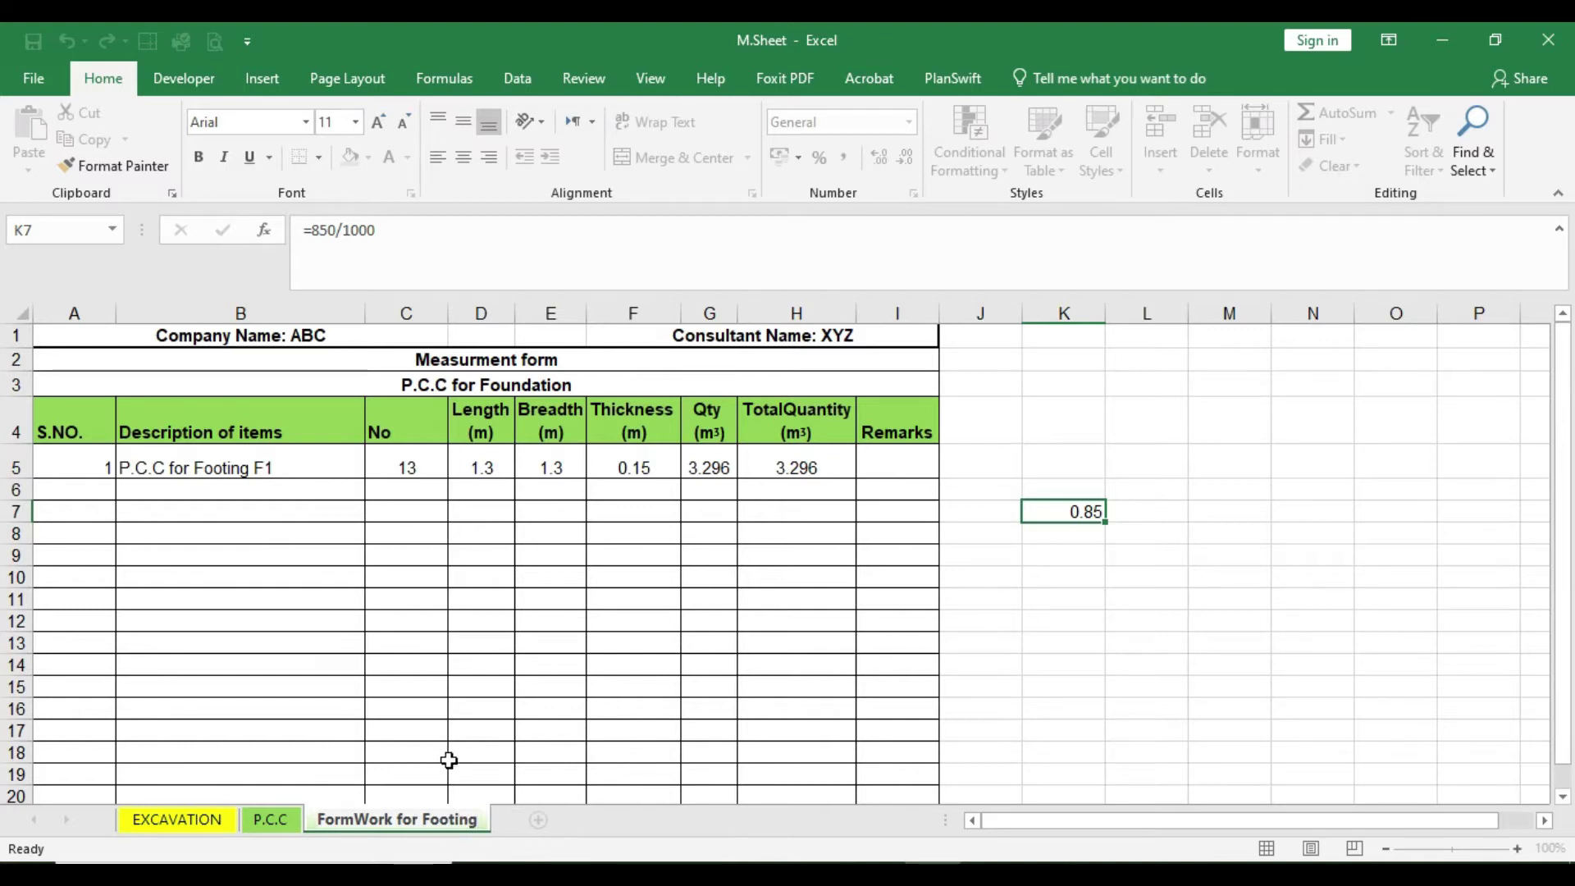
left_click(329, 698)
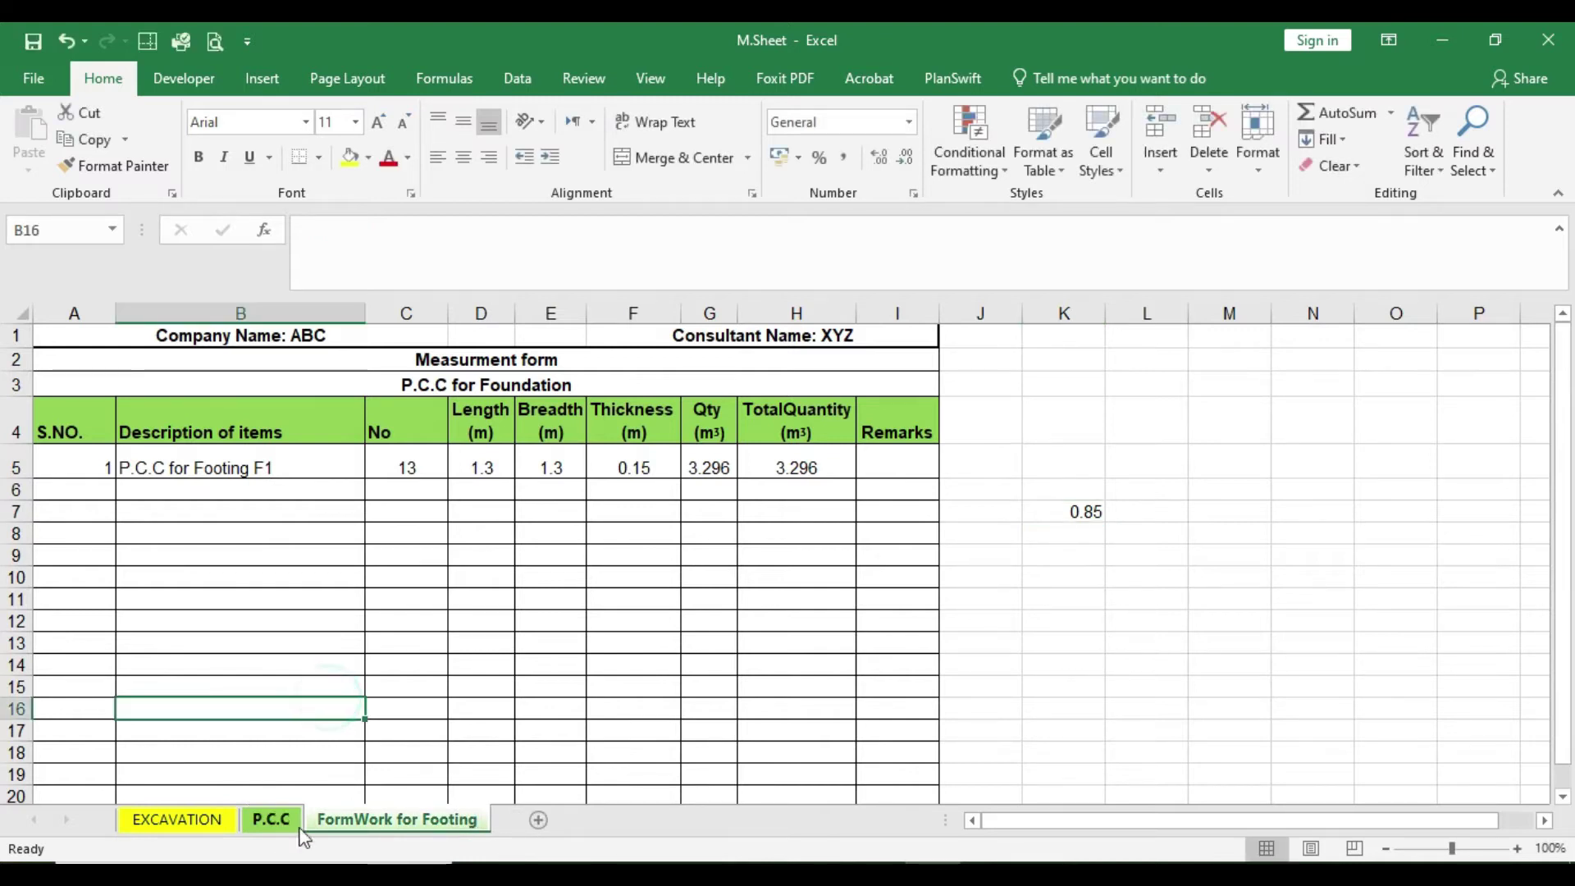
- Give the FormWork for Footing sheet tab a blue colour
right_click(372, 819)
left_click(450, 712)
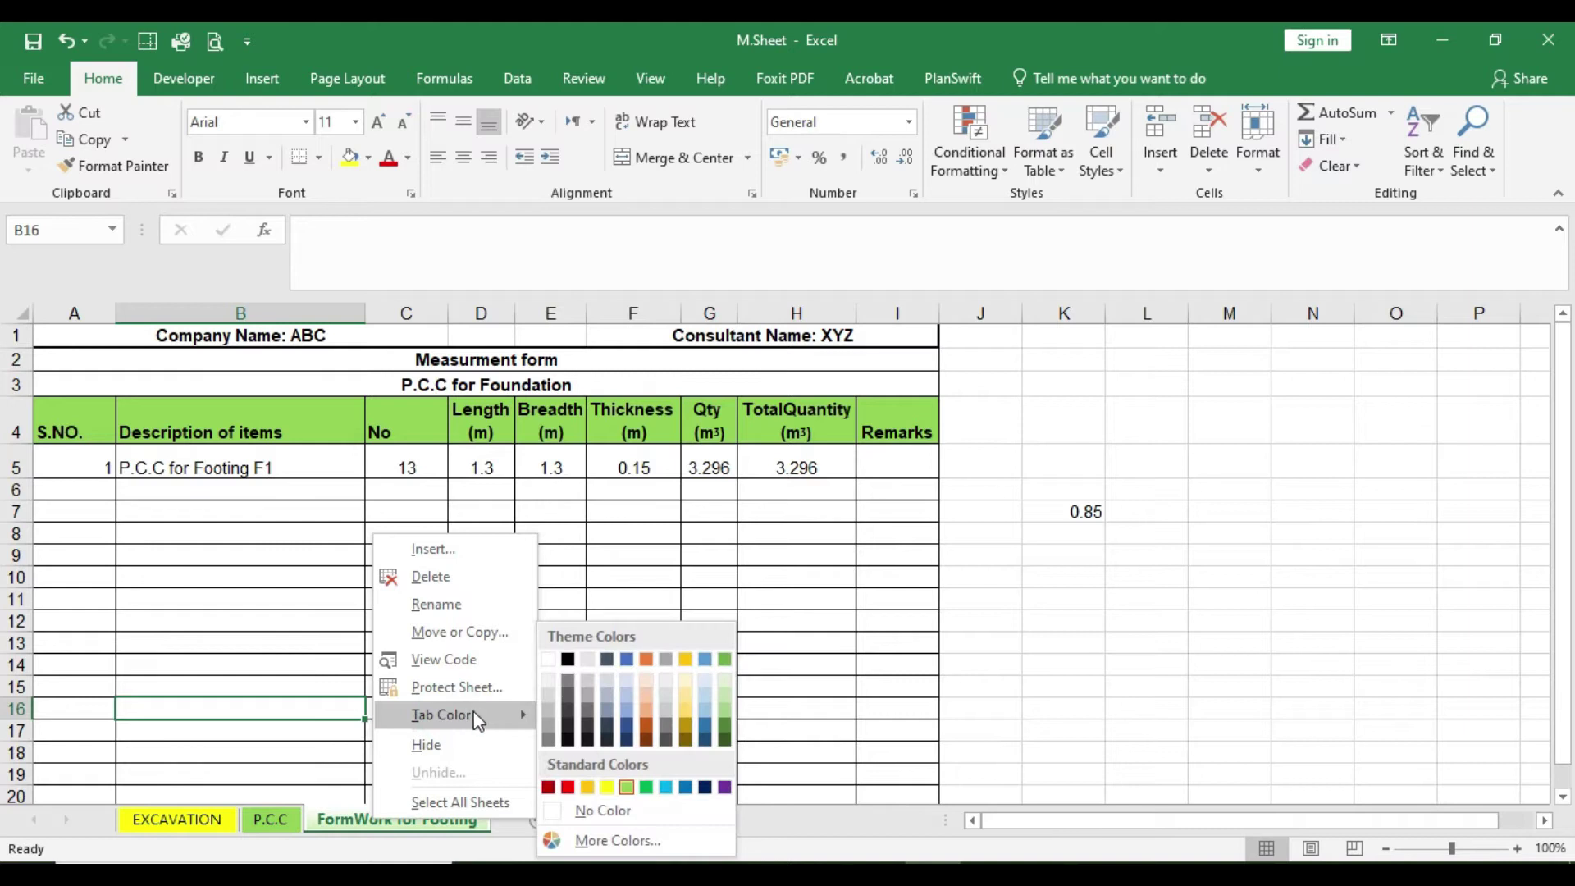
left_click(666, 787)
left_click(276, 816)
left_click(386, 817)
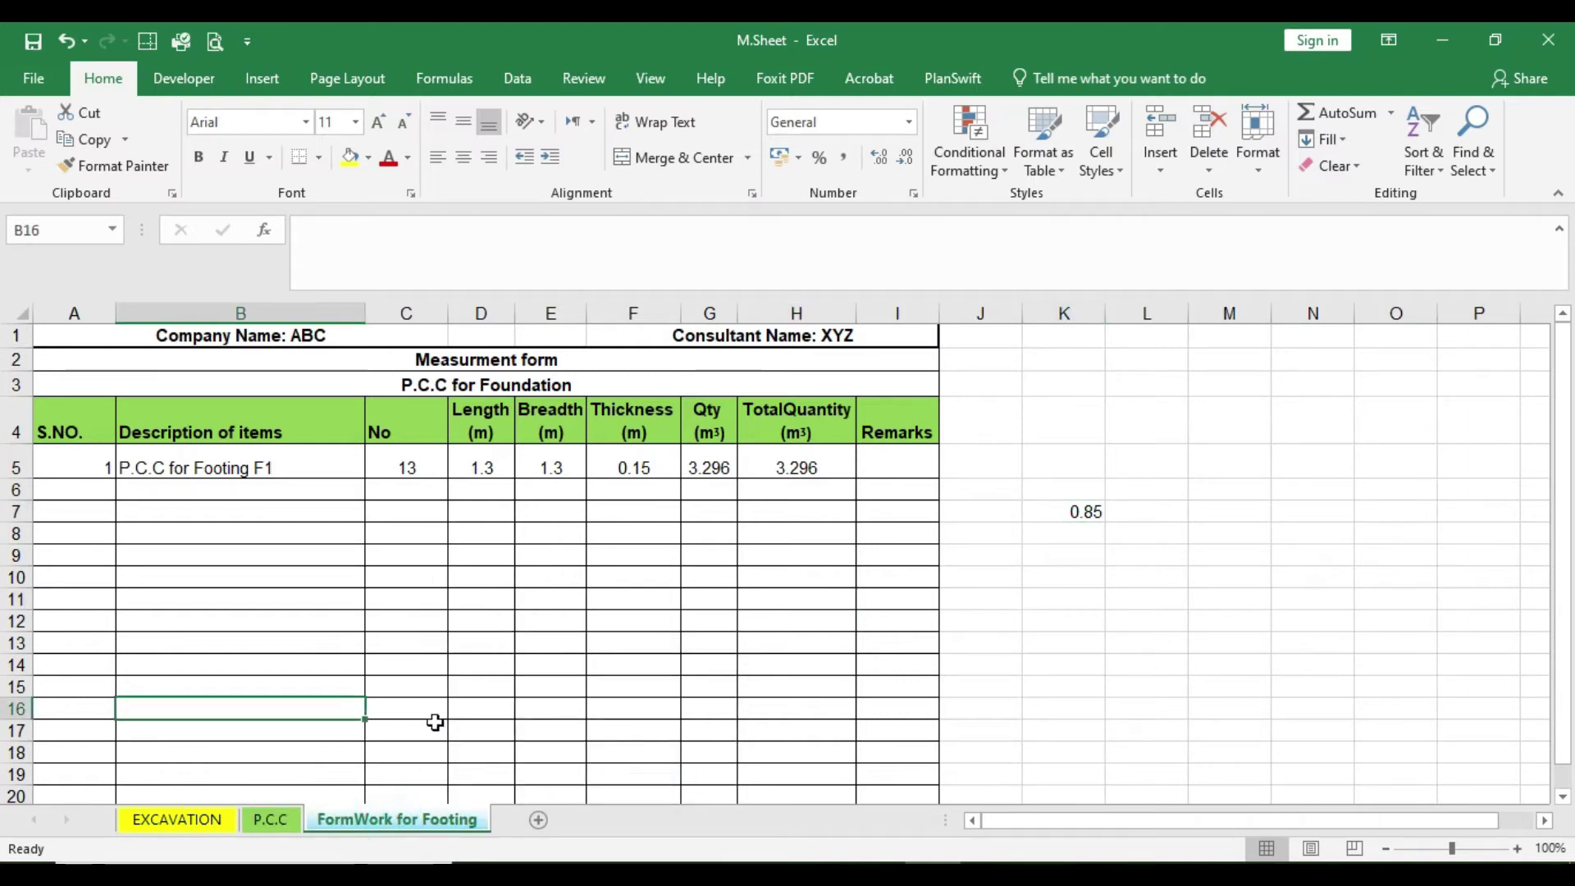
- Change the sheet title in A3 to 'Formwork for Footing'
left_click(537, 379)
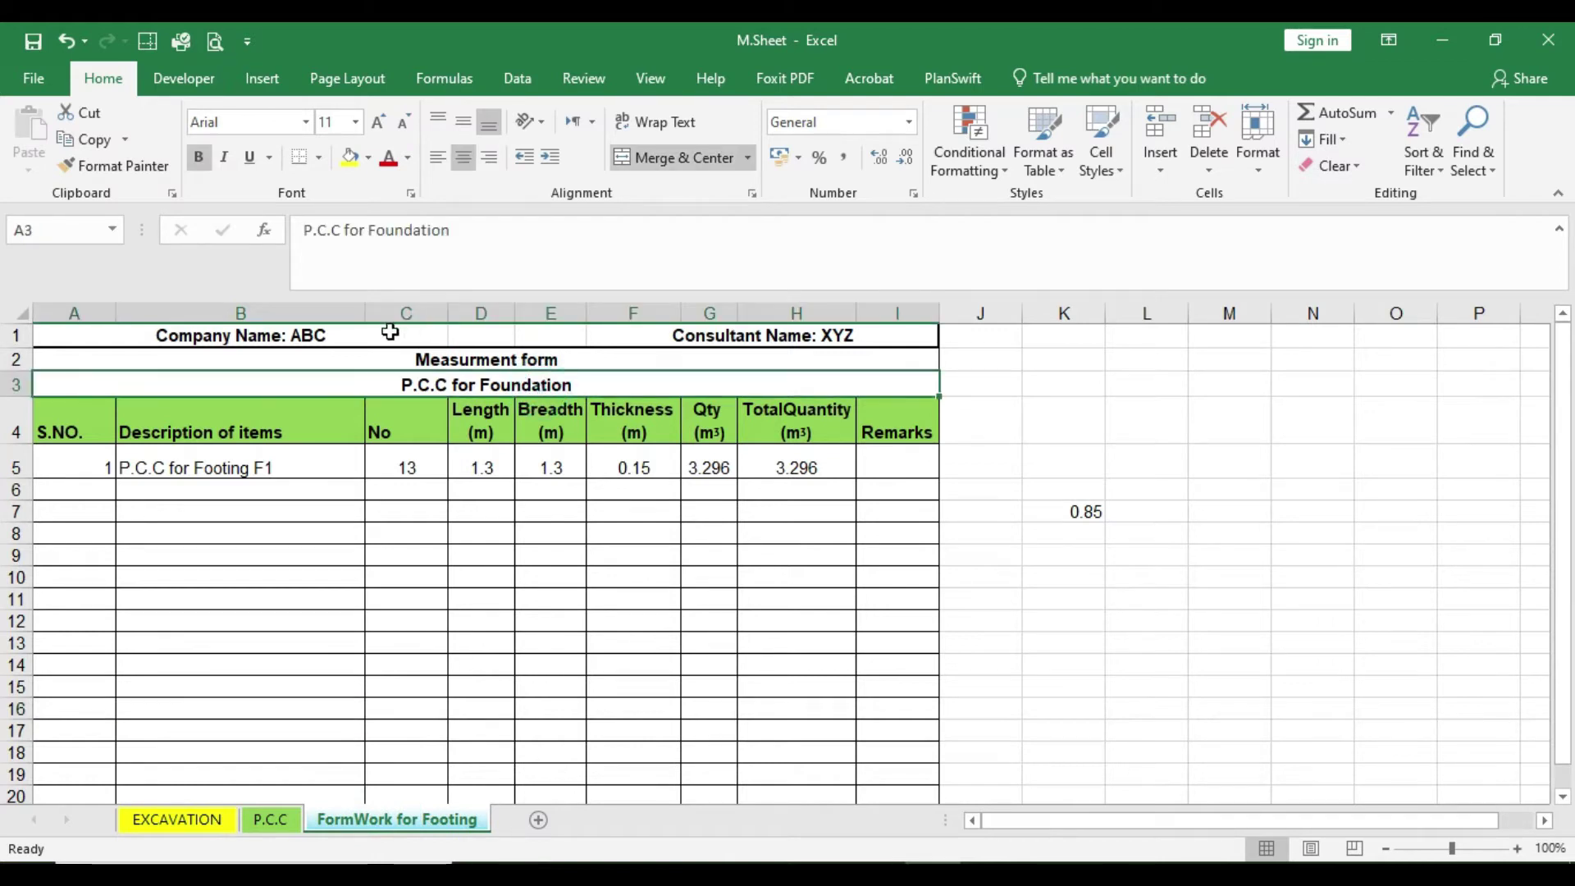
left_click_drag(458, 233, 306, 233)
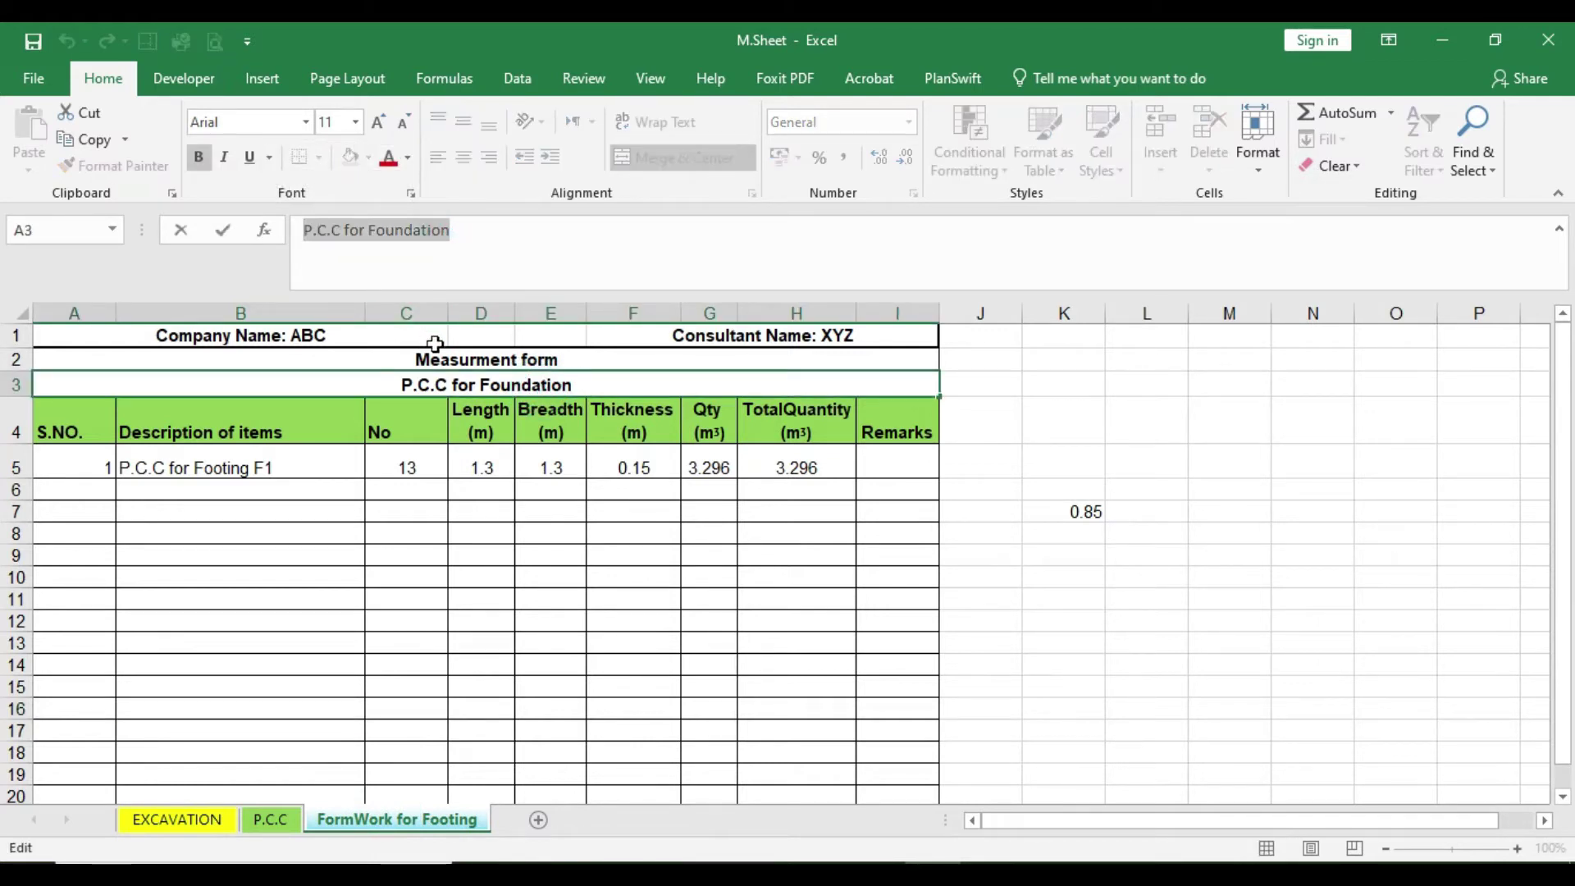
type("Formwork for")
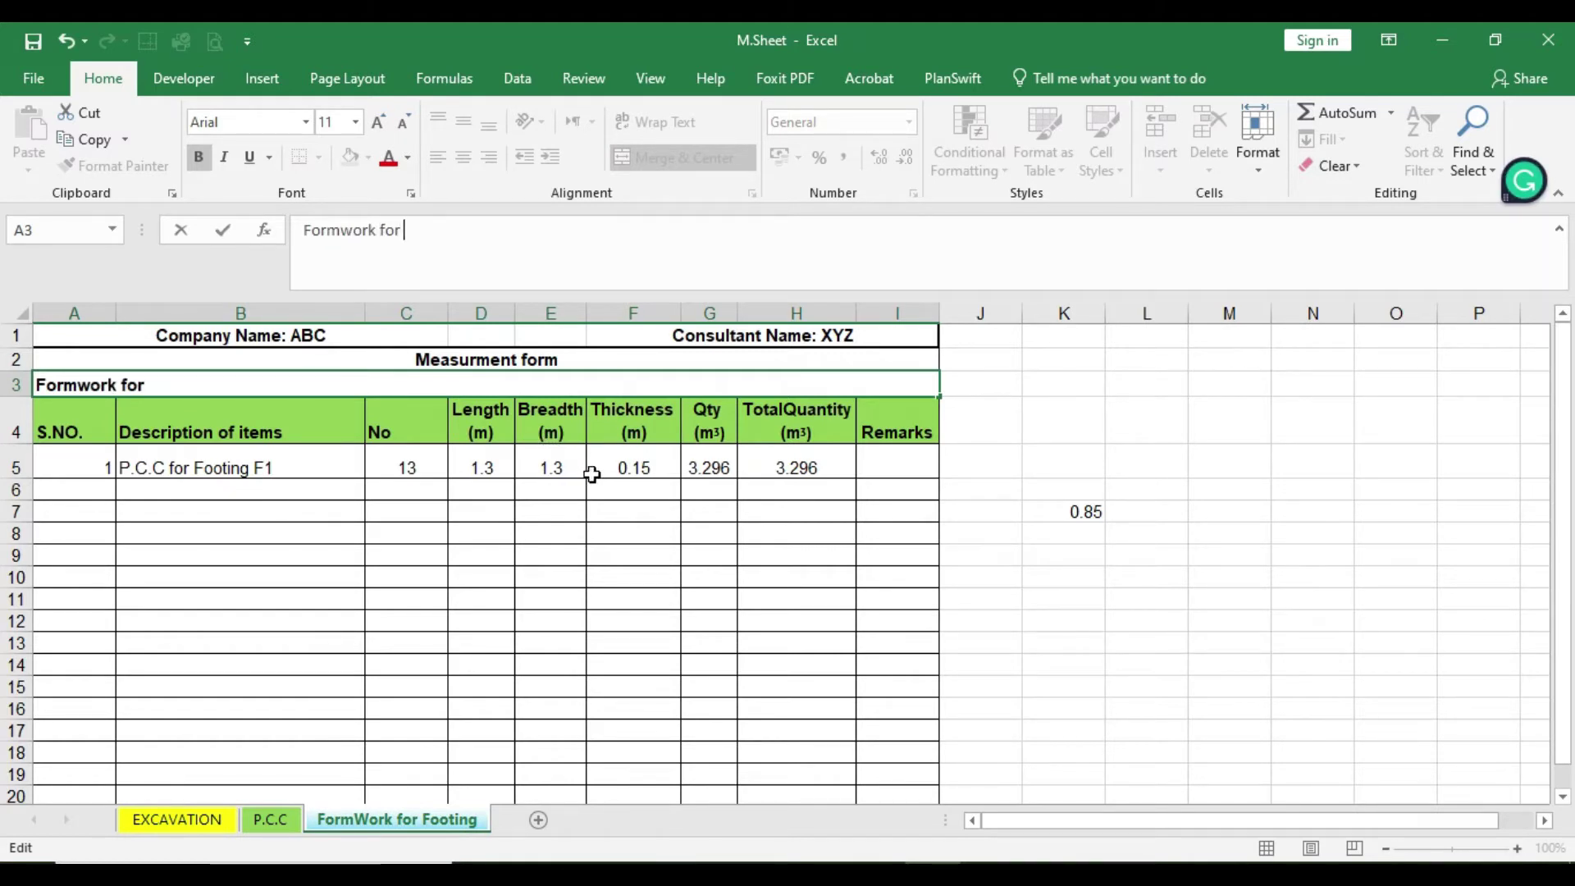
type("ooting")
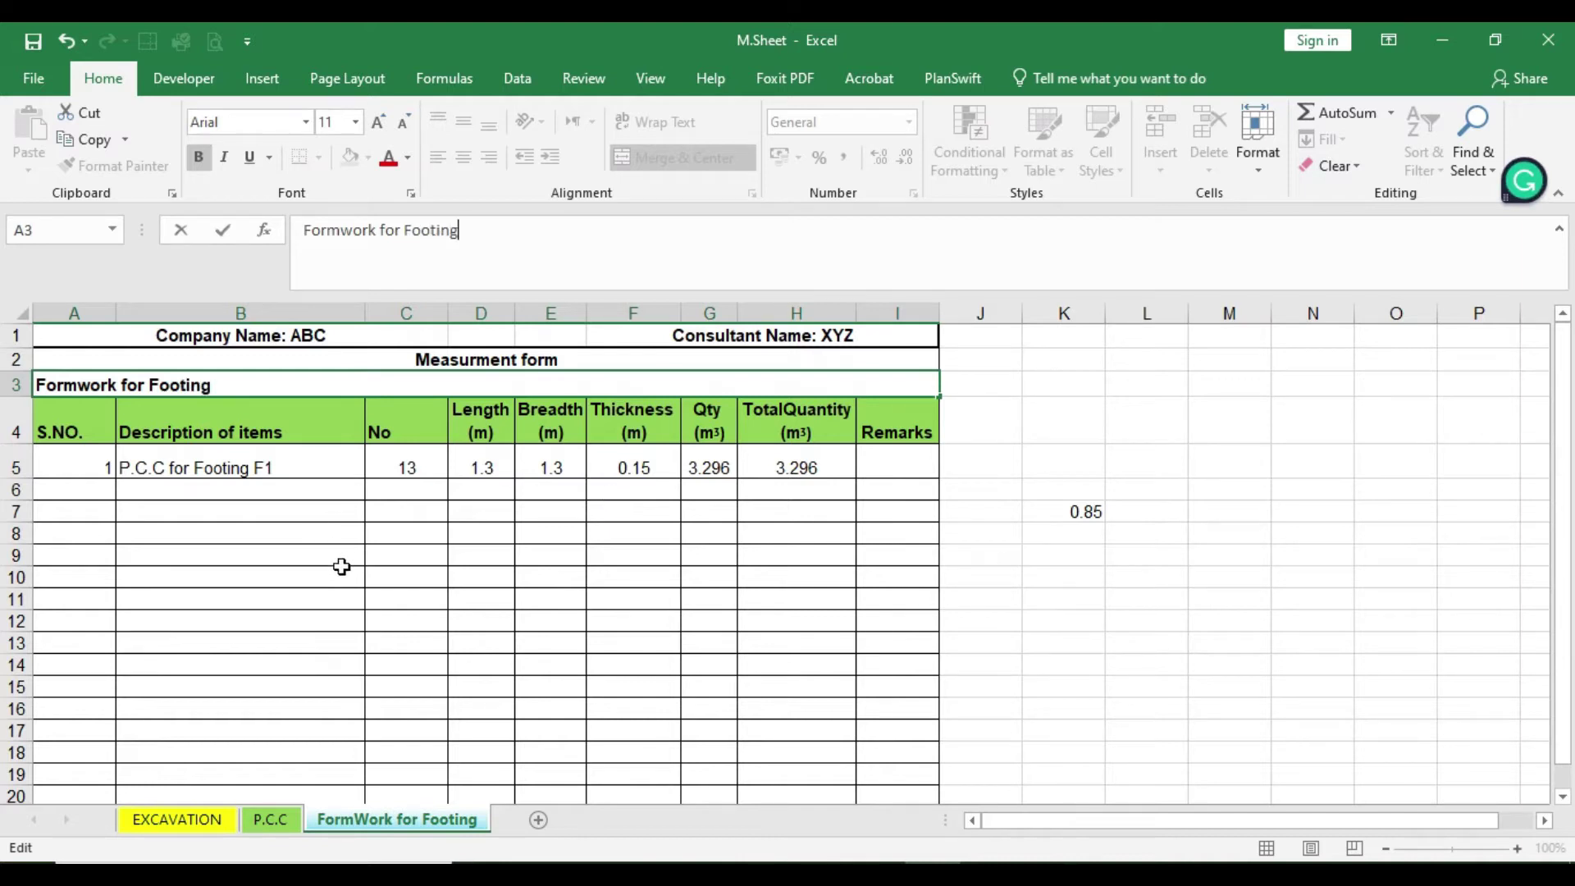
left_click(342, 566)
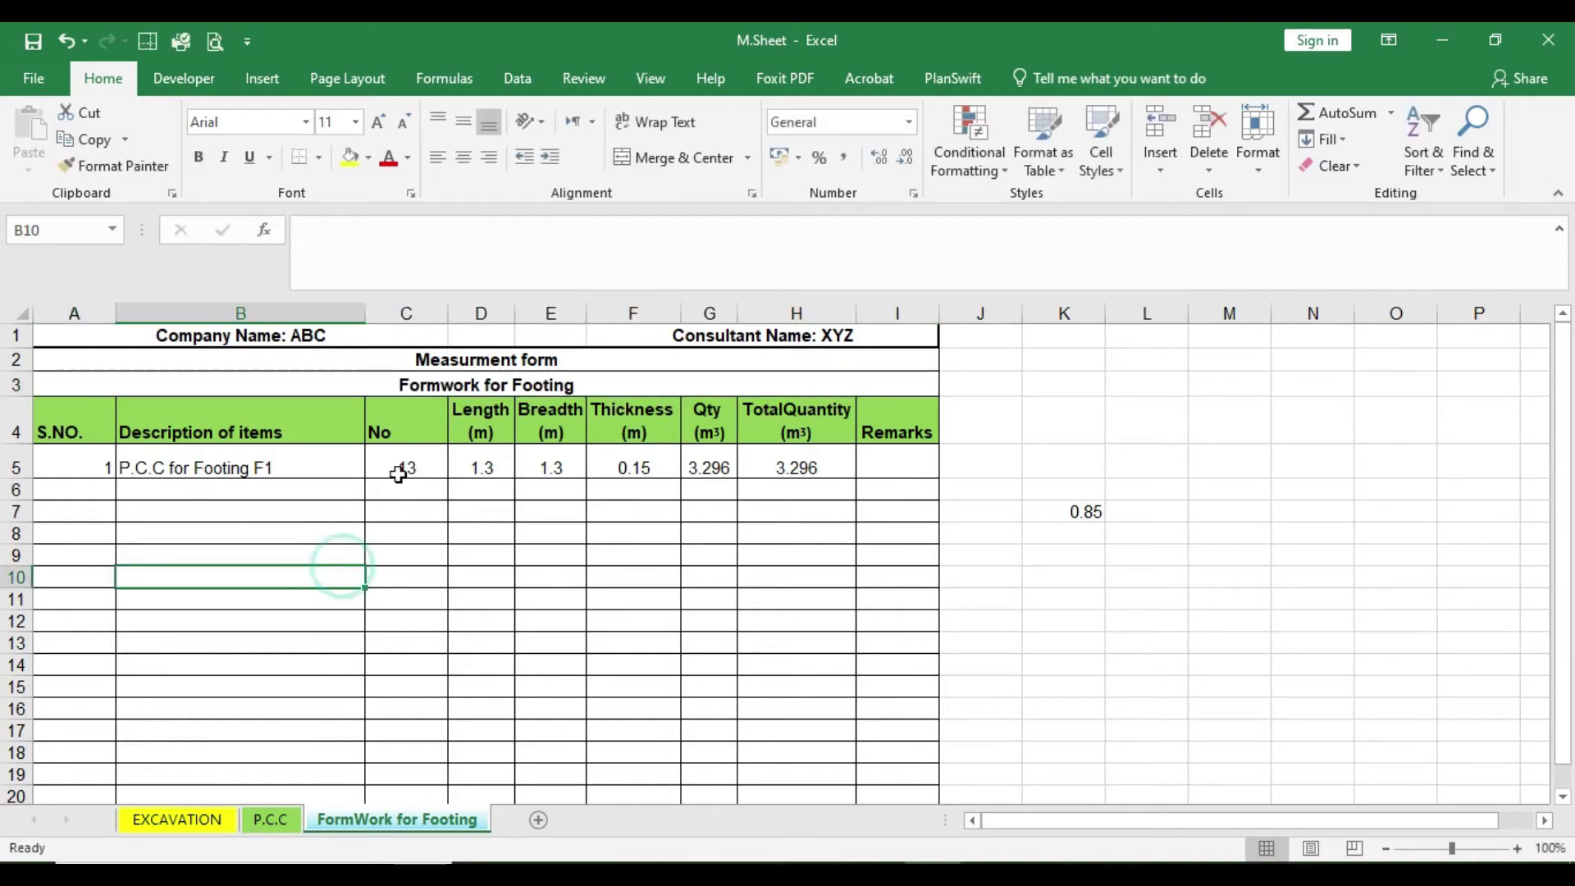
left_click(423, 387)
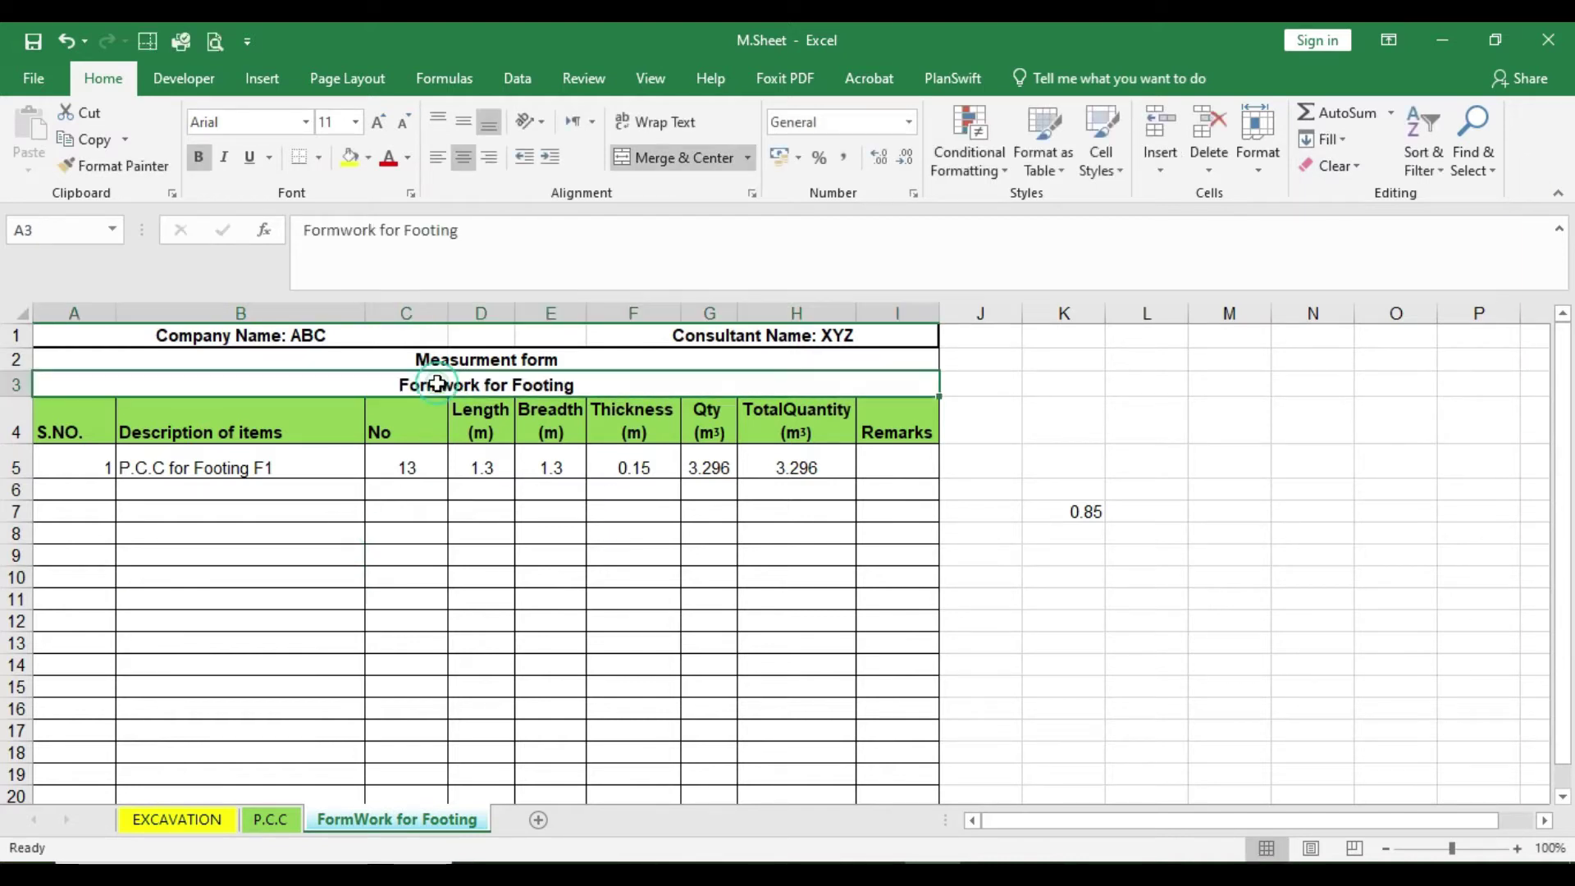
- Change B5's description to 'Formwork for Footing F1', fixing the 'Footinh' typo
left_click(269, 458)
left_click_drag(464, 242, 259, 254)
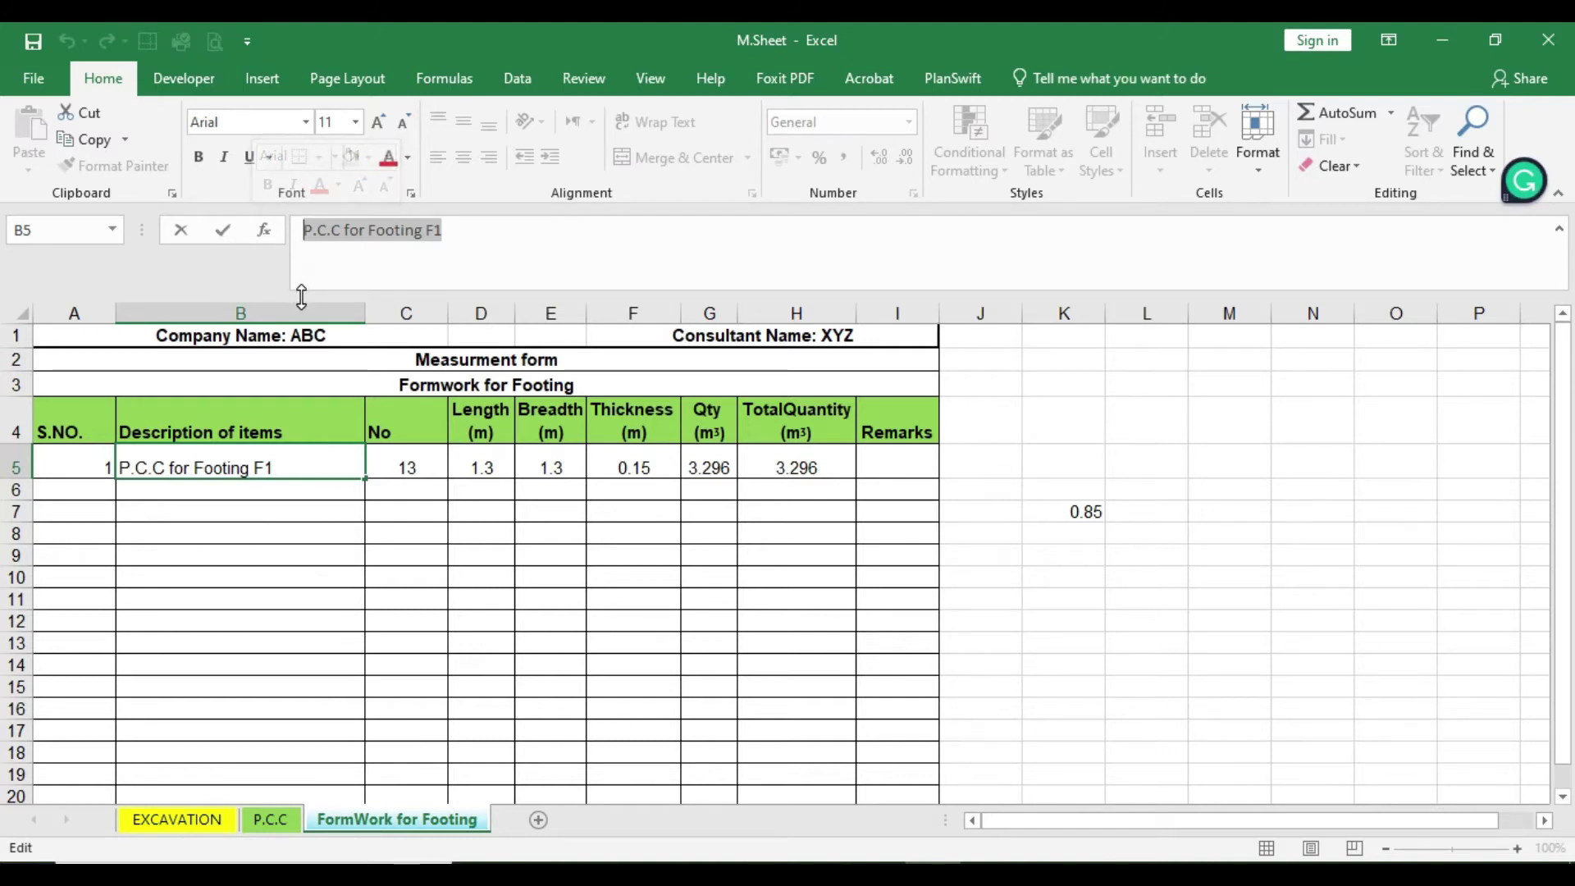
type("Formwork fo")
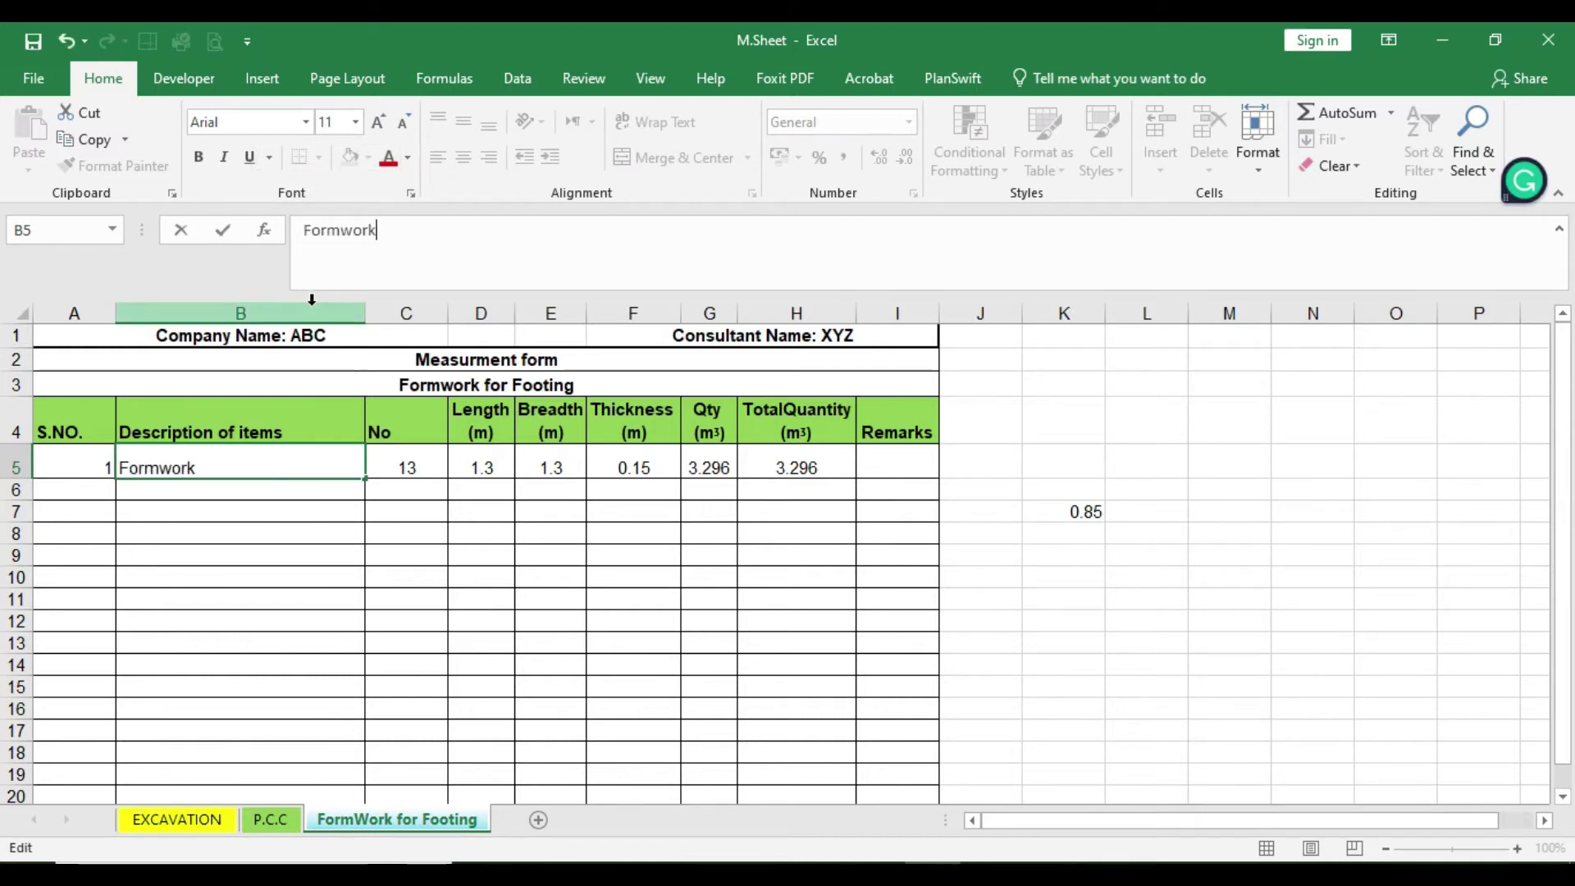
type("r Footinh F1")
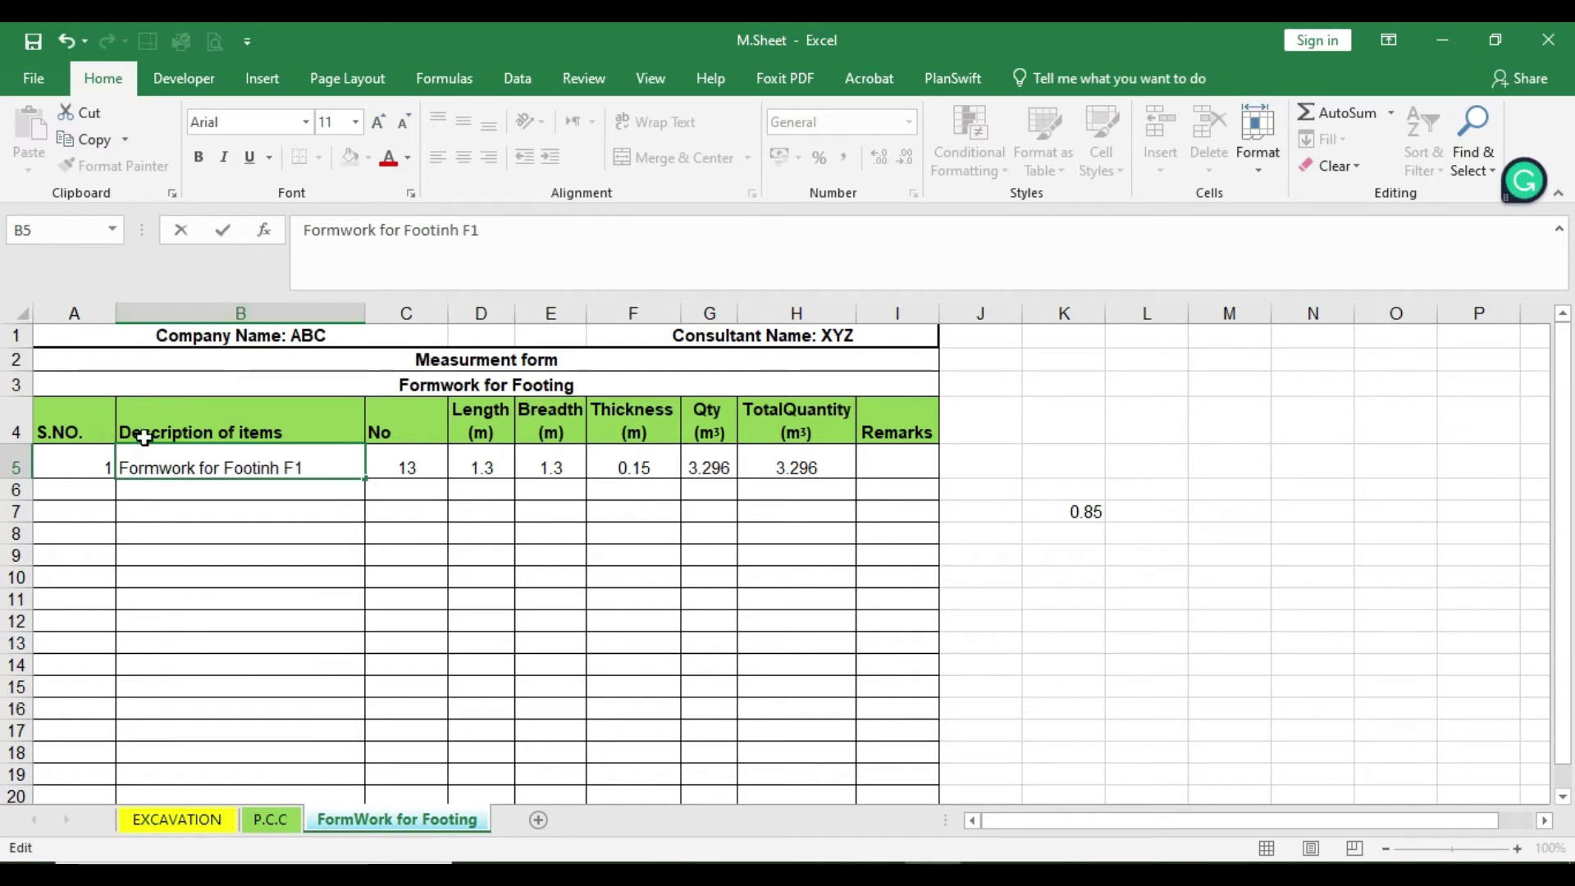
left_click(280, 468)
key("BackSpace")
type("g")
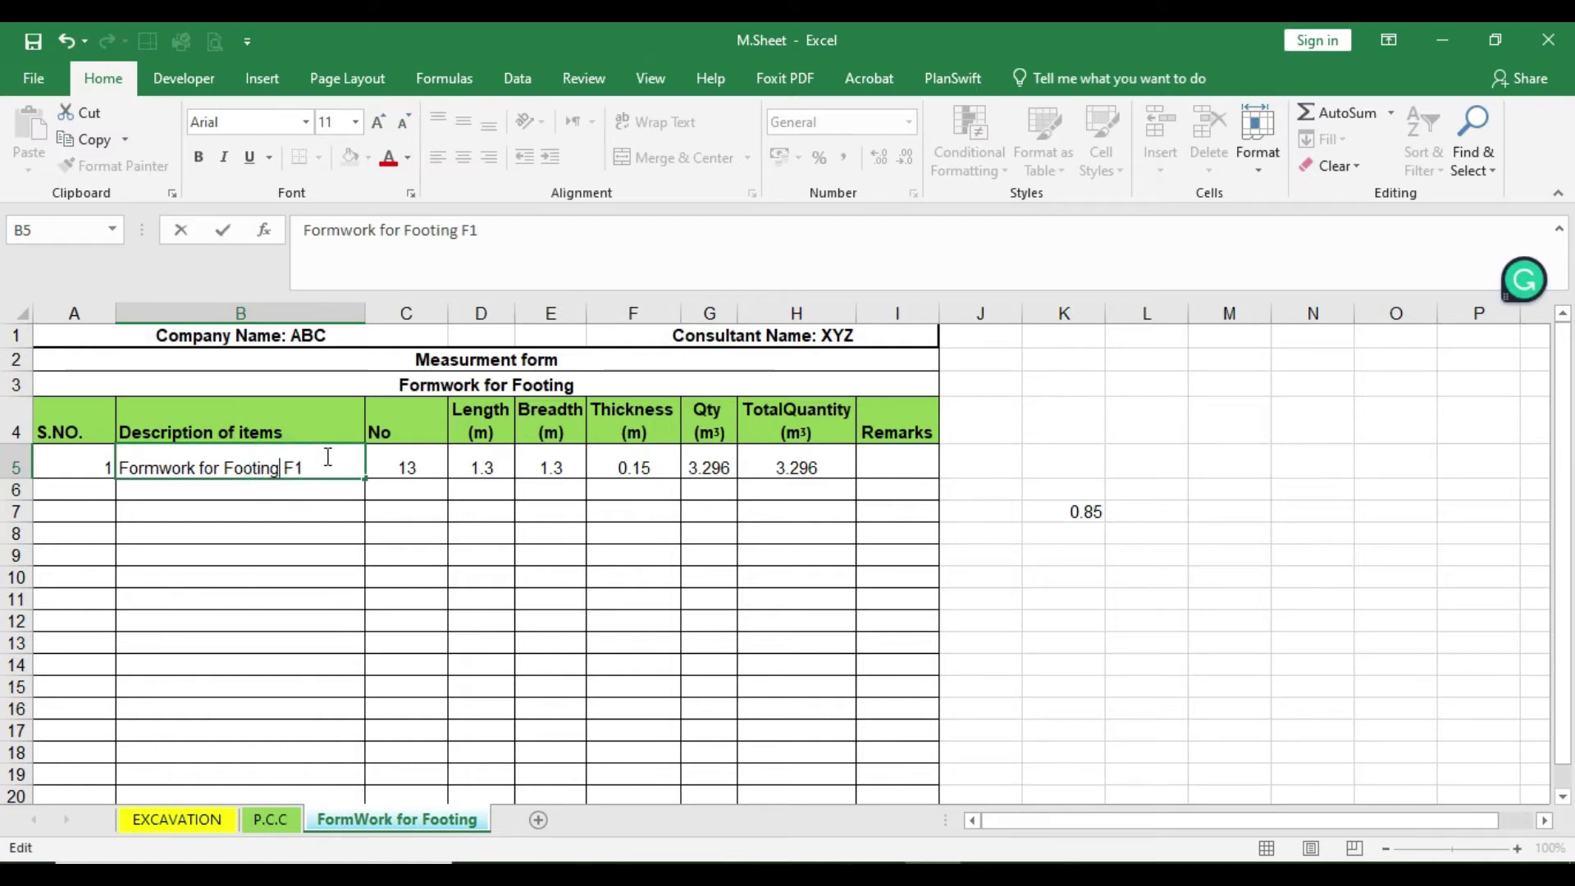
left_click(262, 555)
left_click(251, 468)
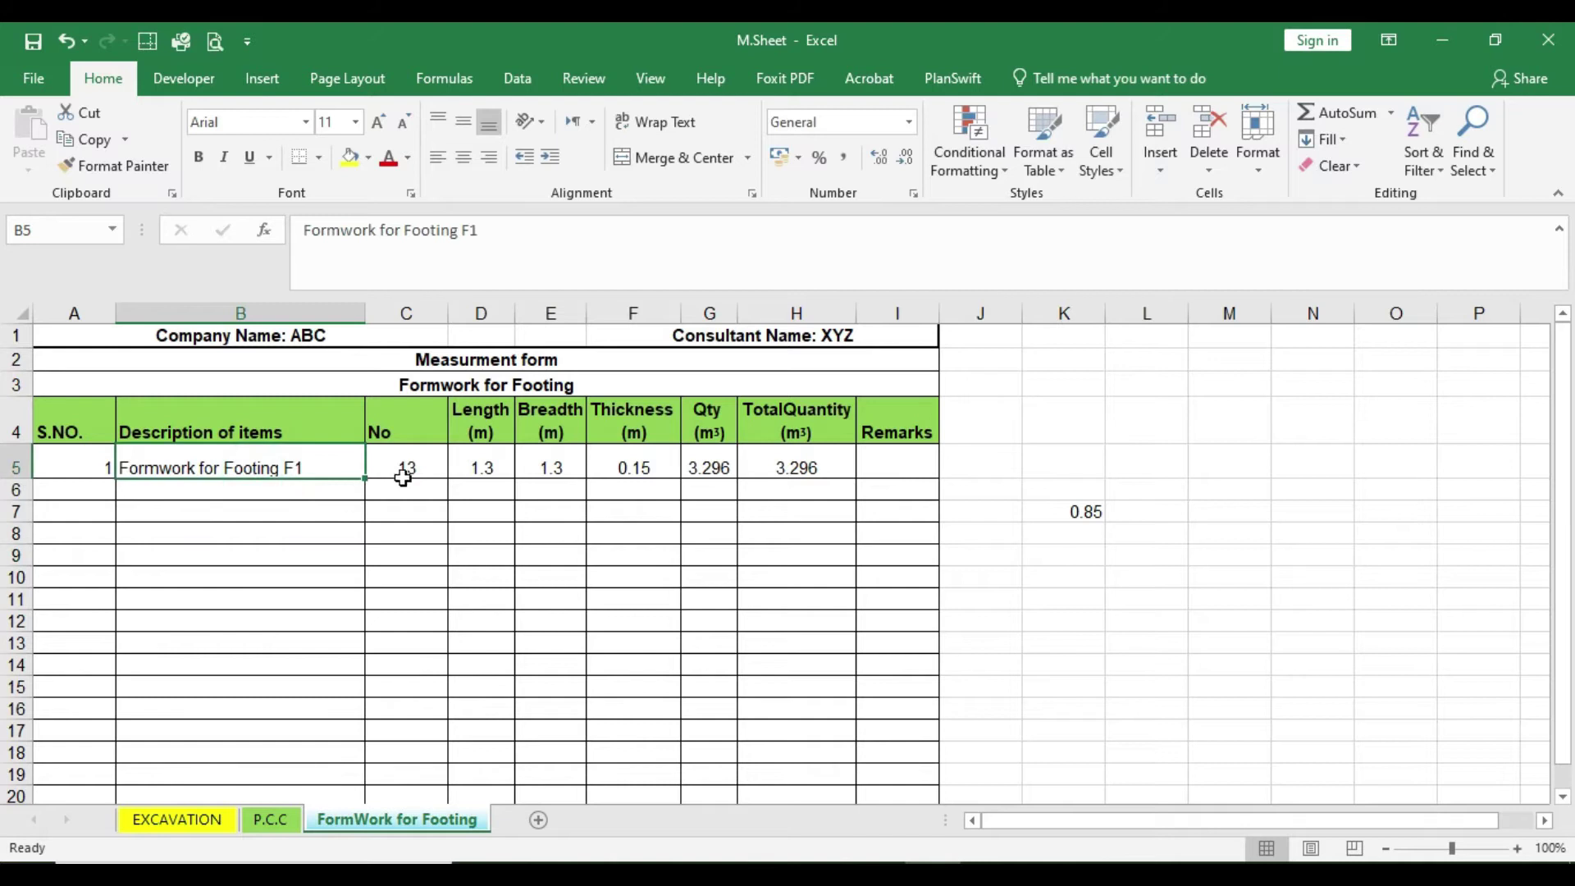
- Delete the Breadth column from the measurement table
left_click(428, 466)
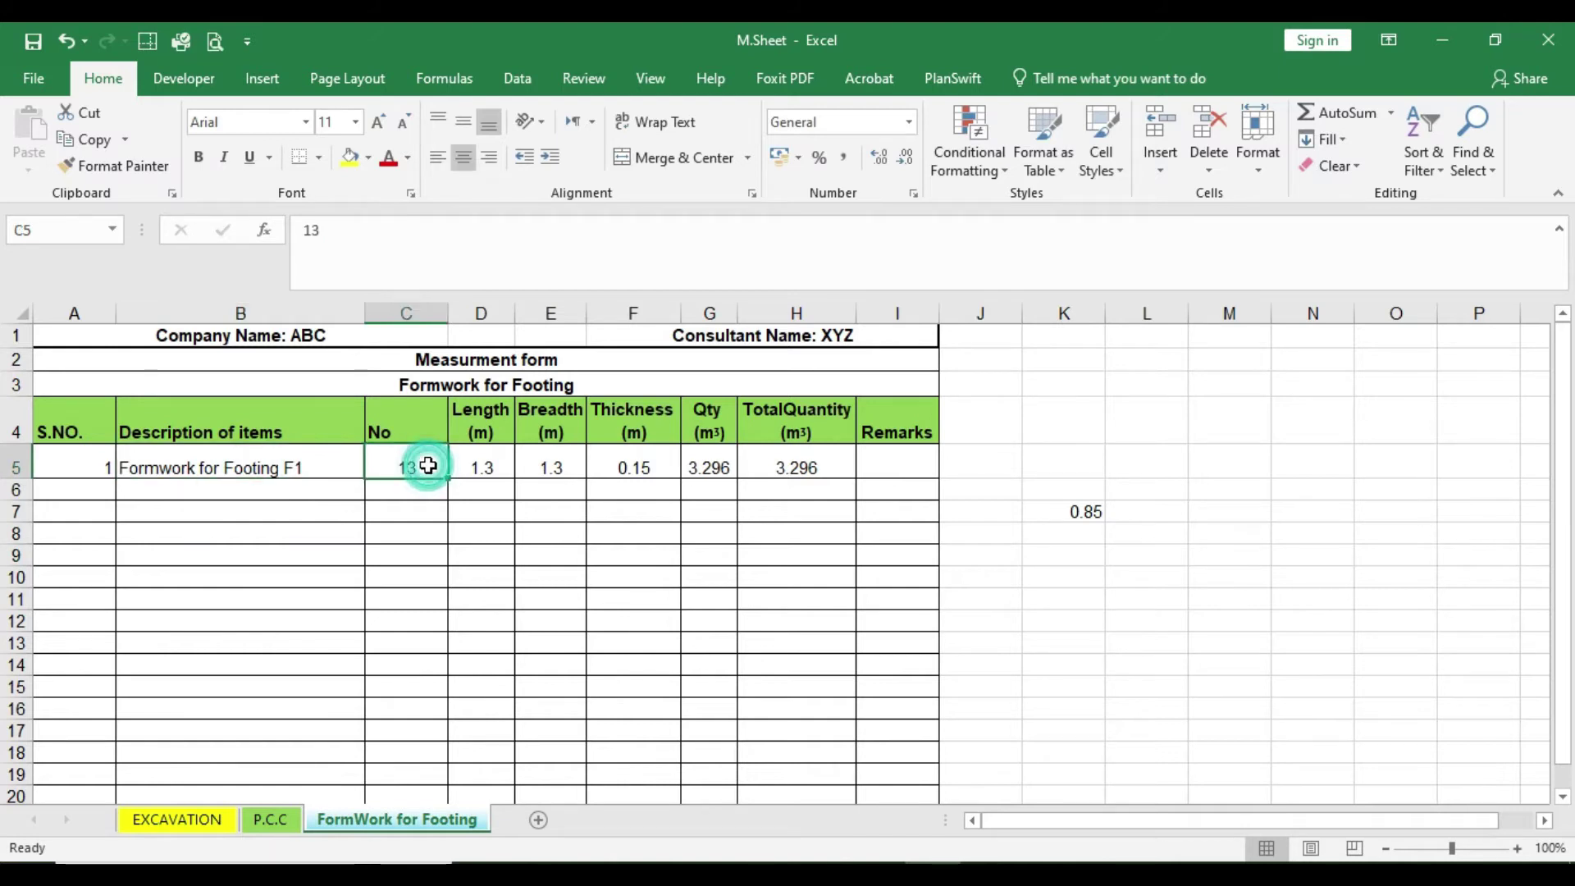
left_click(493, 469)
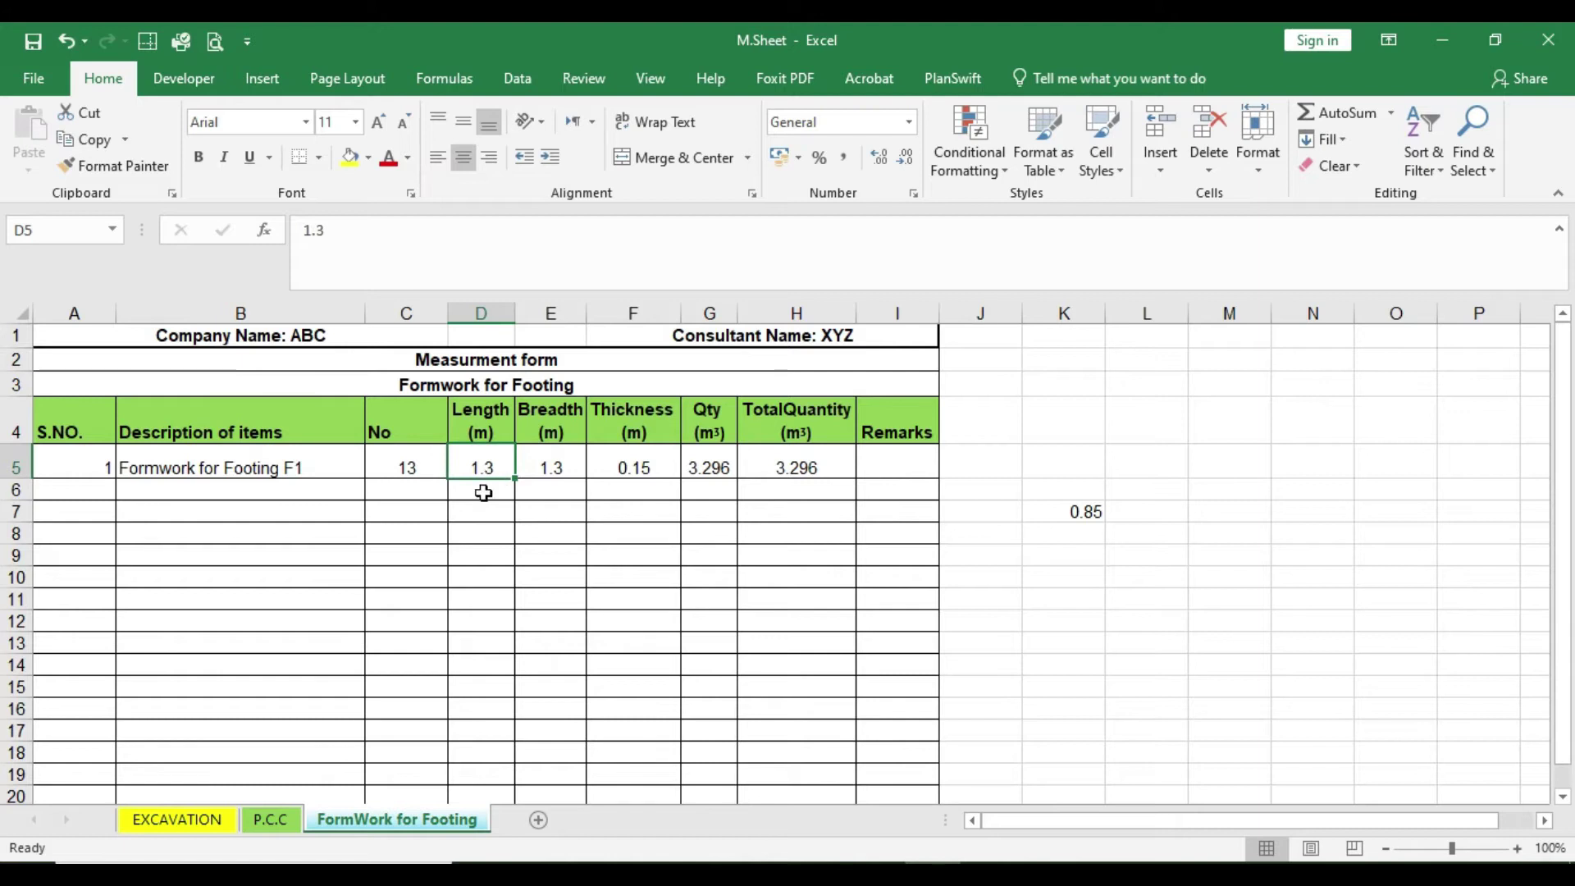
left_click(530, 467)
right_click(564, 315)
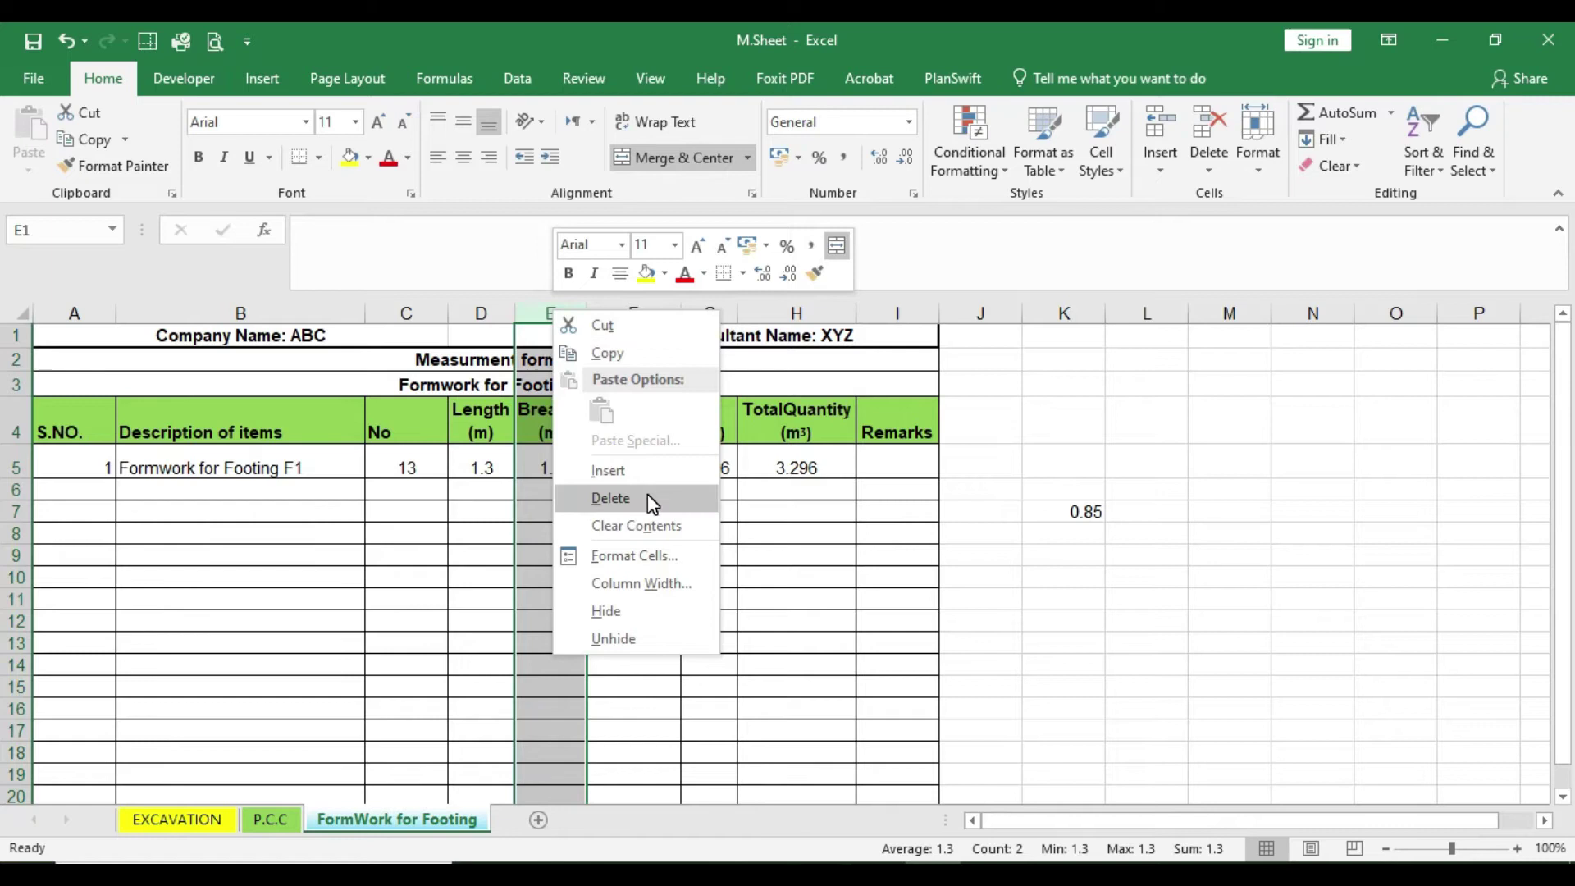
left_click(648, 496)
left_click(472, 514)
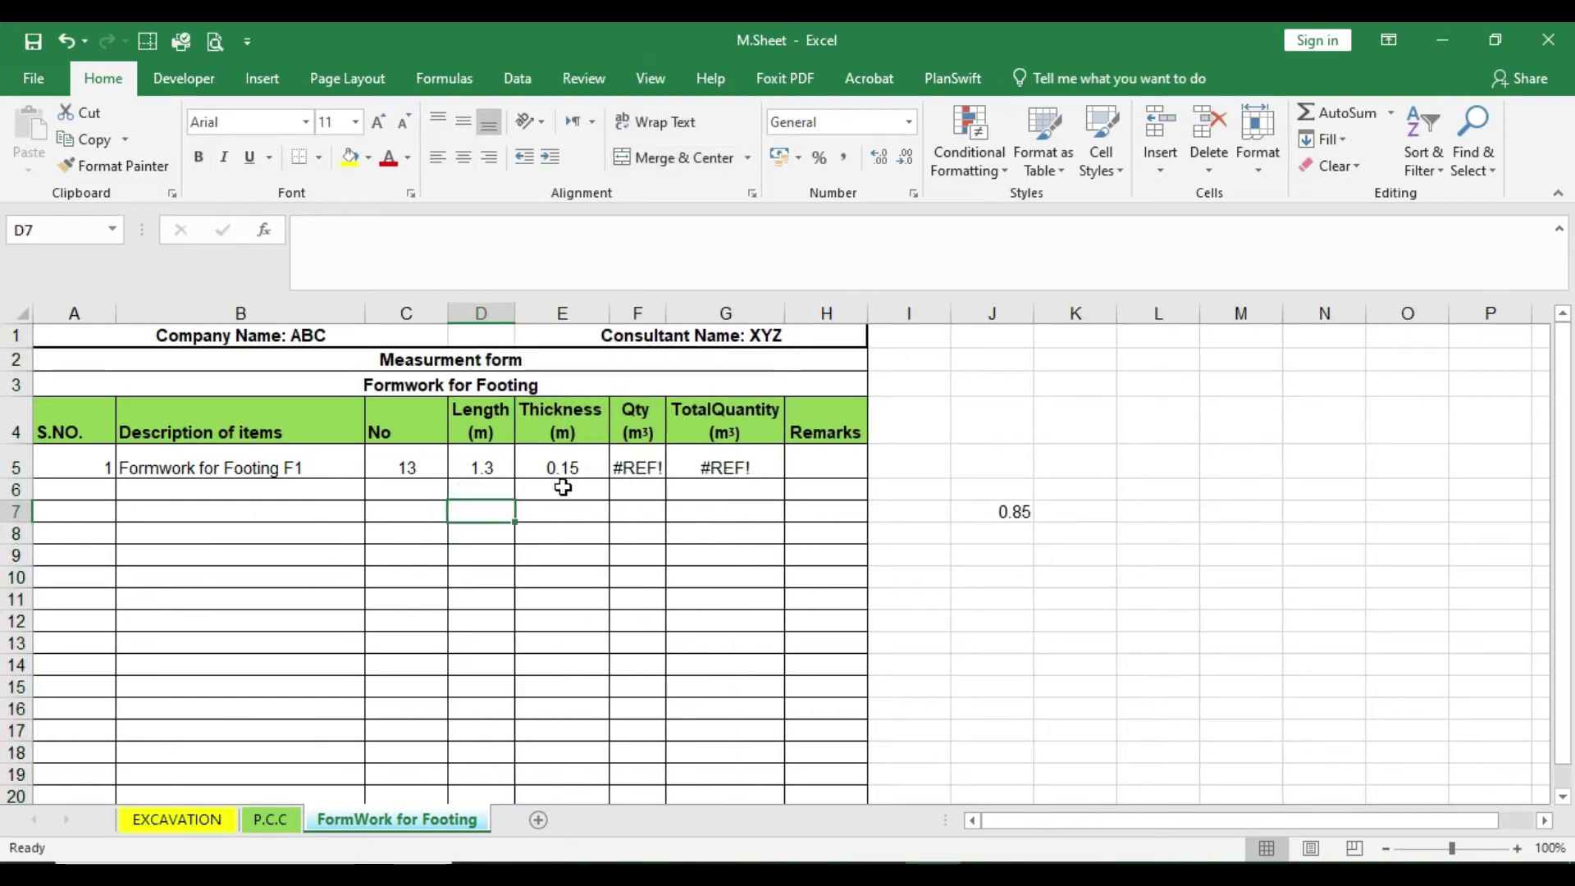
- Rename the Thickness header to 'Height (m)' and narrow column E to fit
left_click(561, 421)
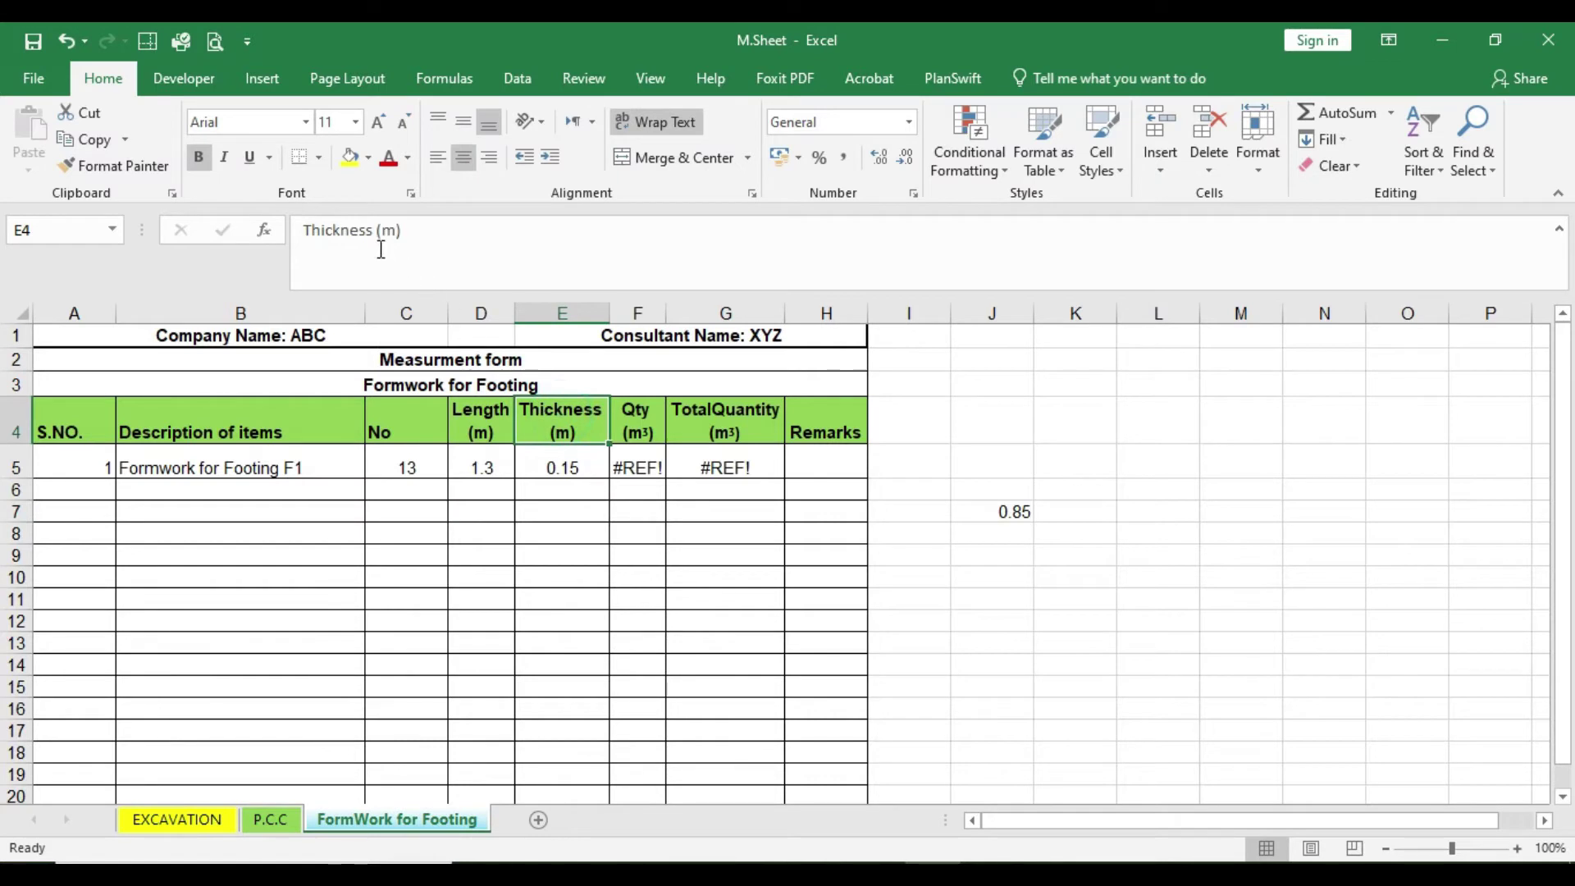
double_click(338, 231)
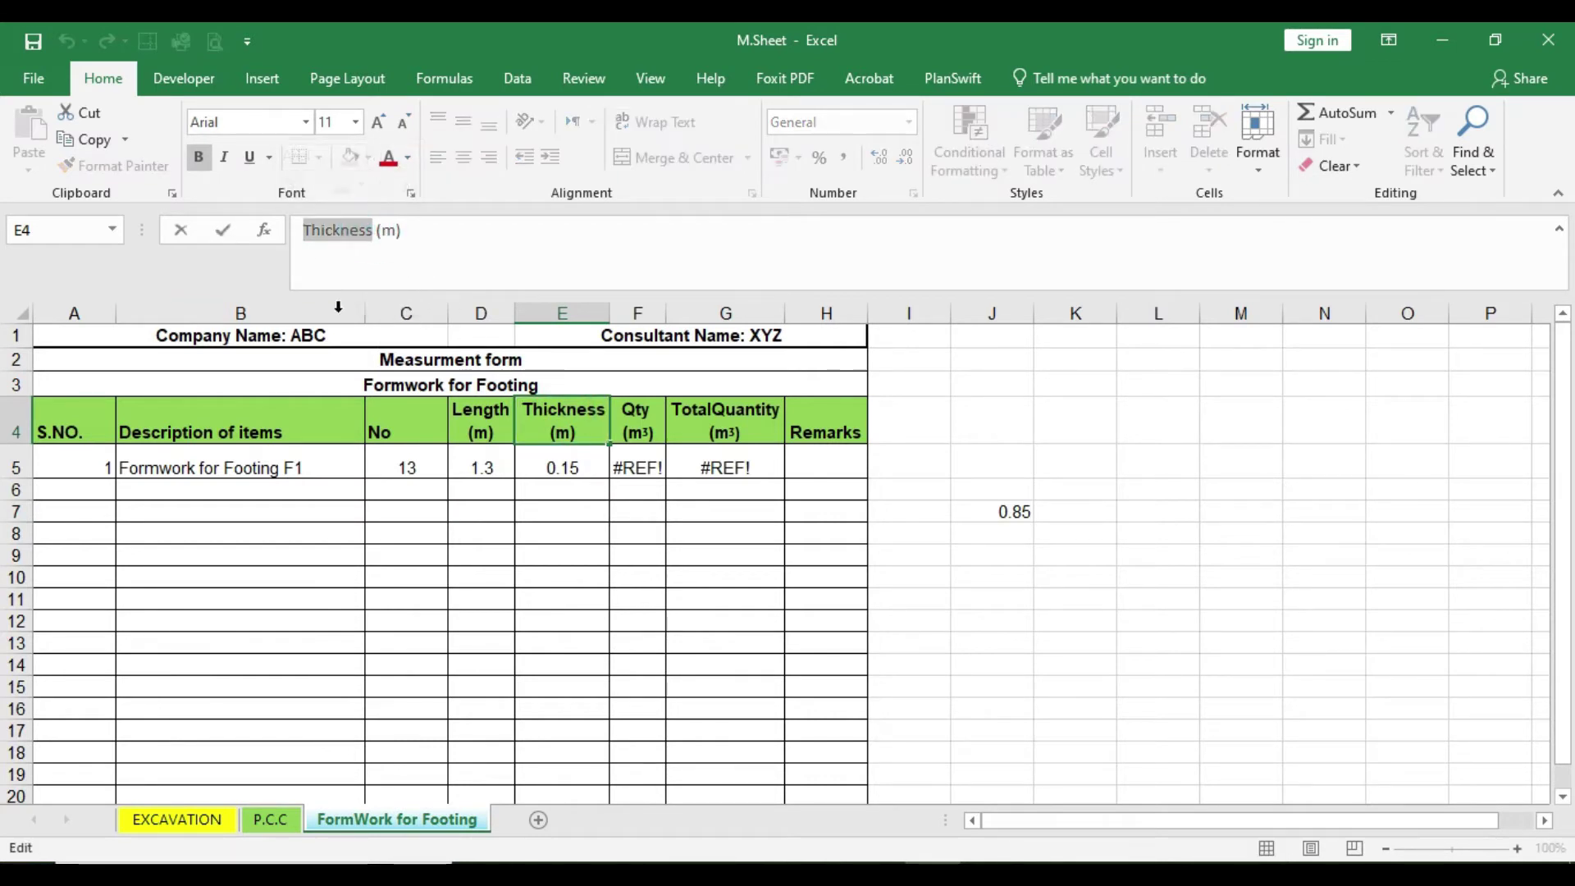
type("Height")
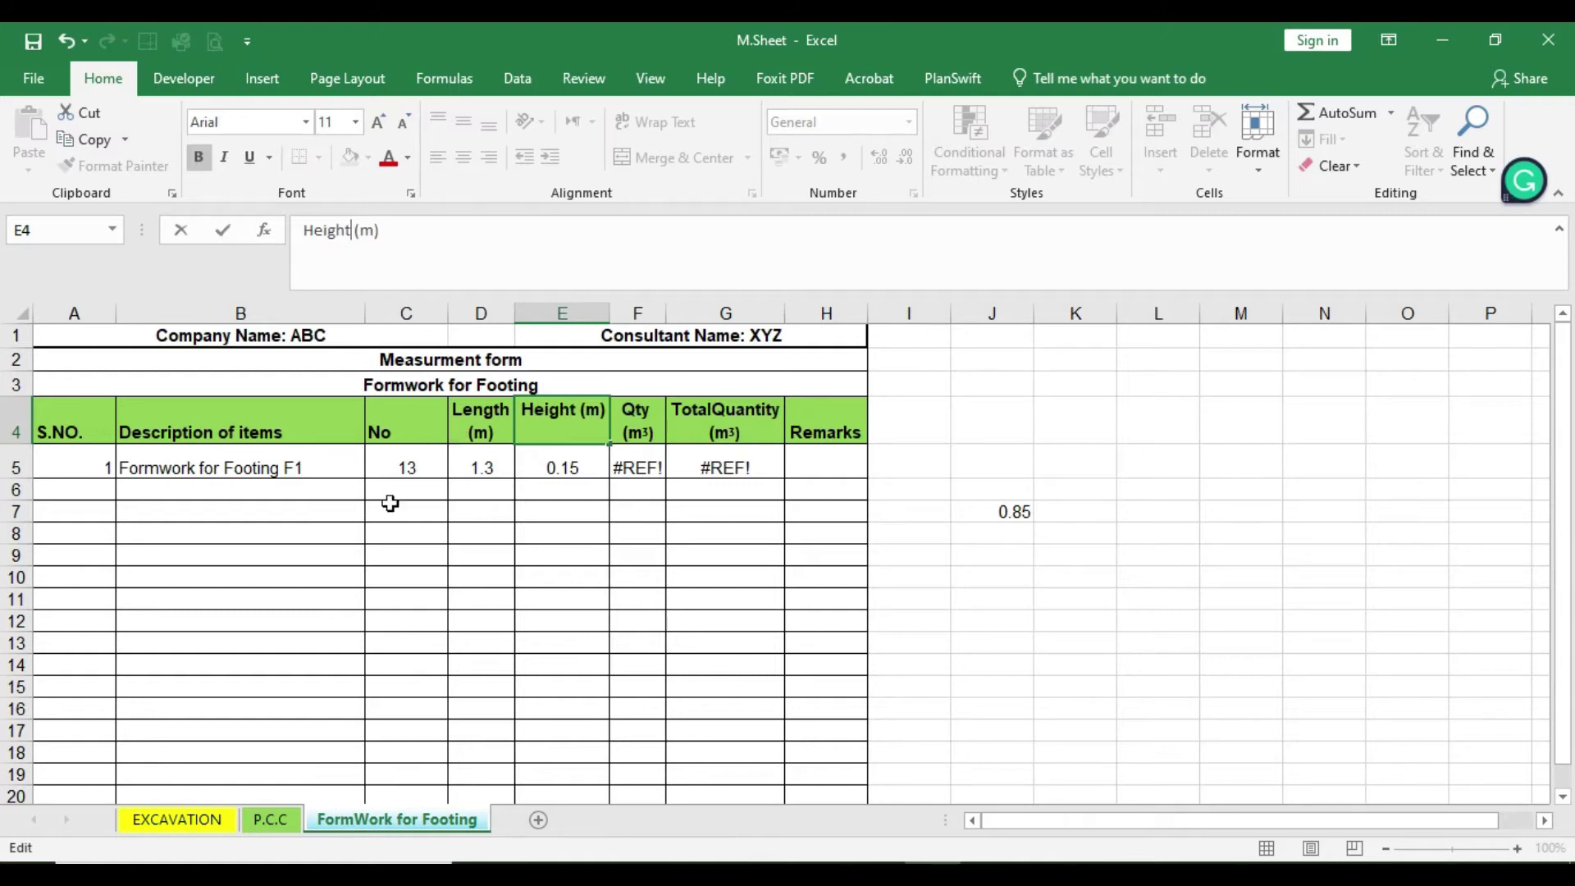
left_click(560, 612)
left_click(566, 415)
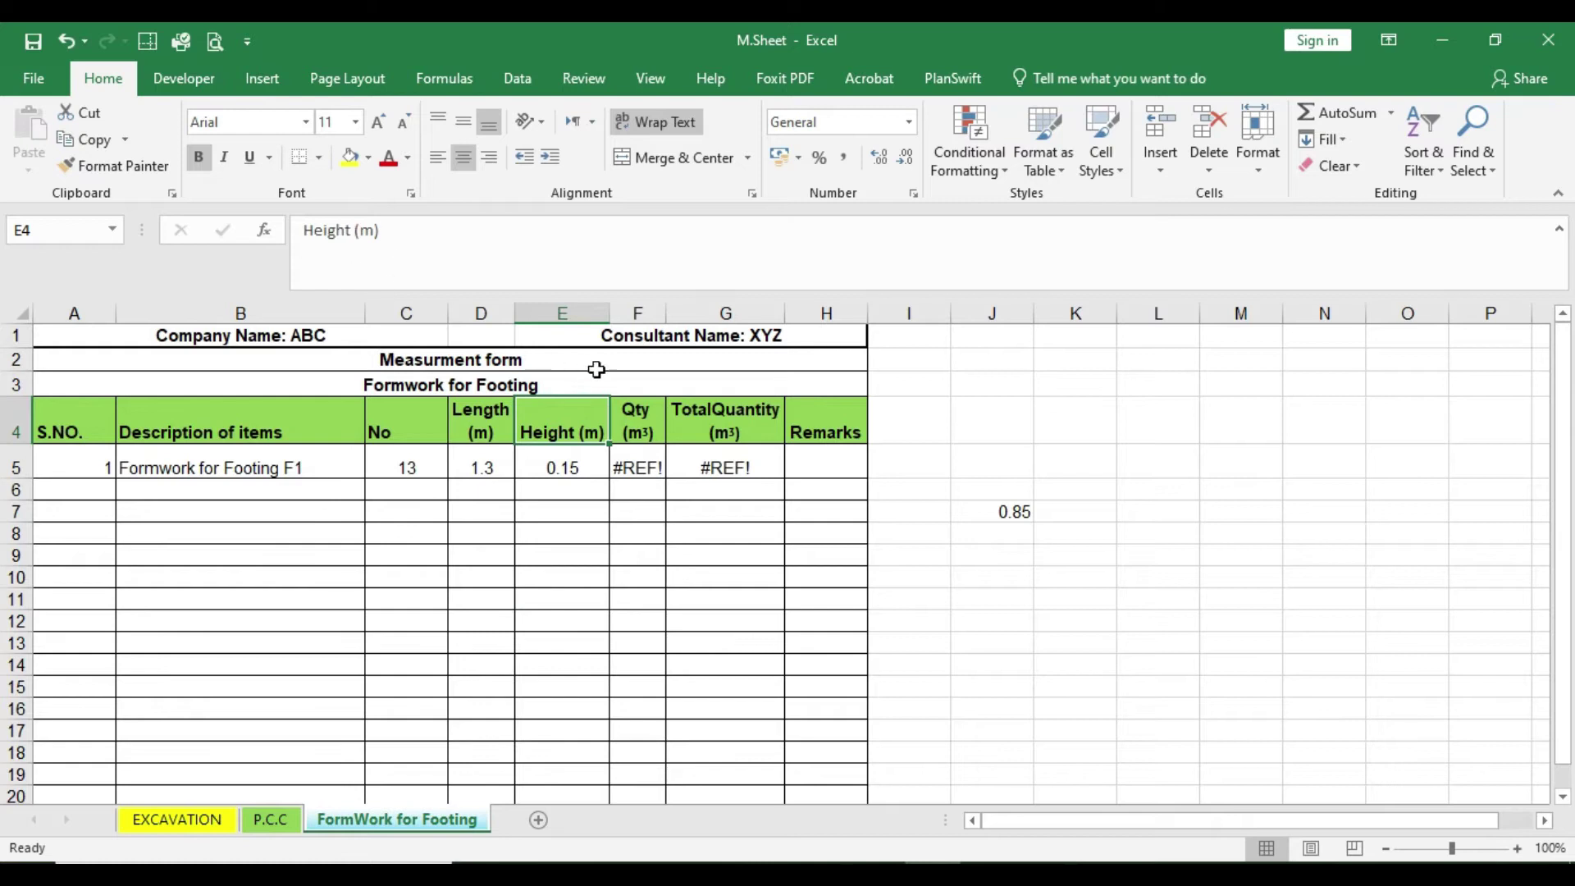
left_click_drag(608, 317, 578, 459)
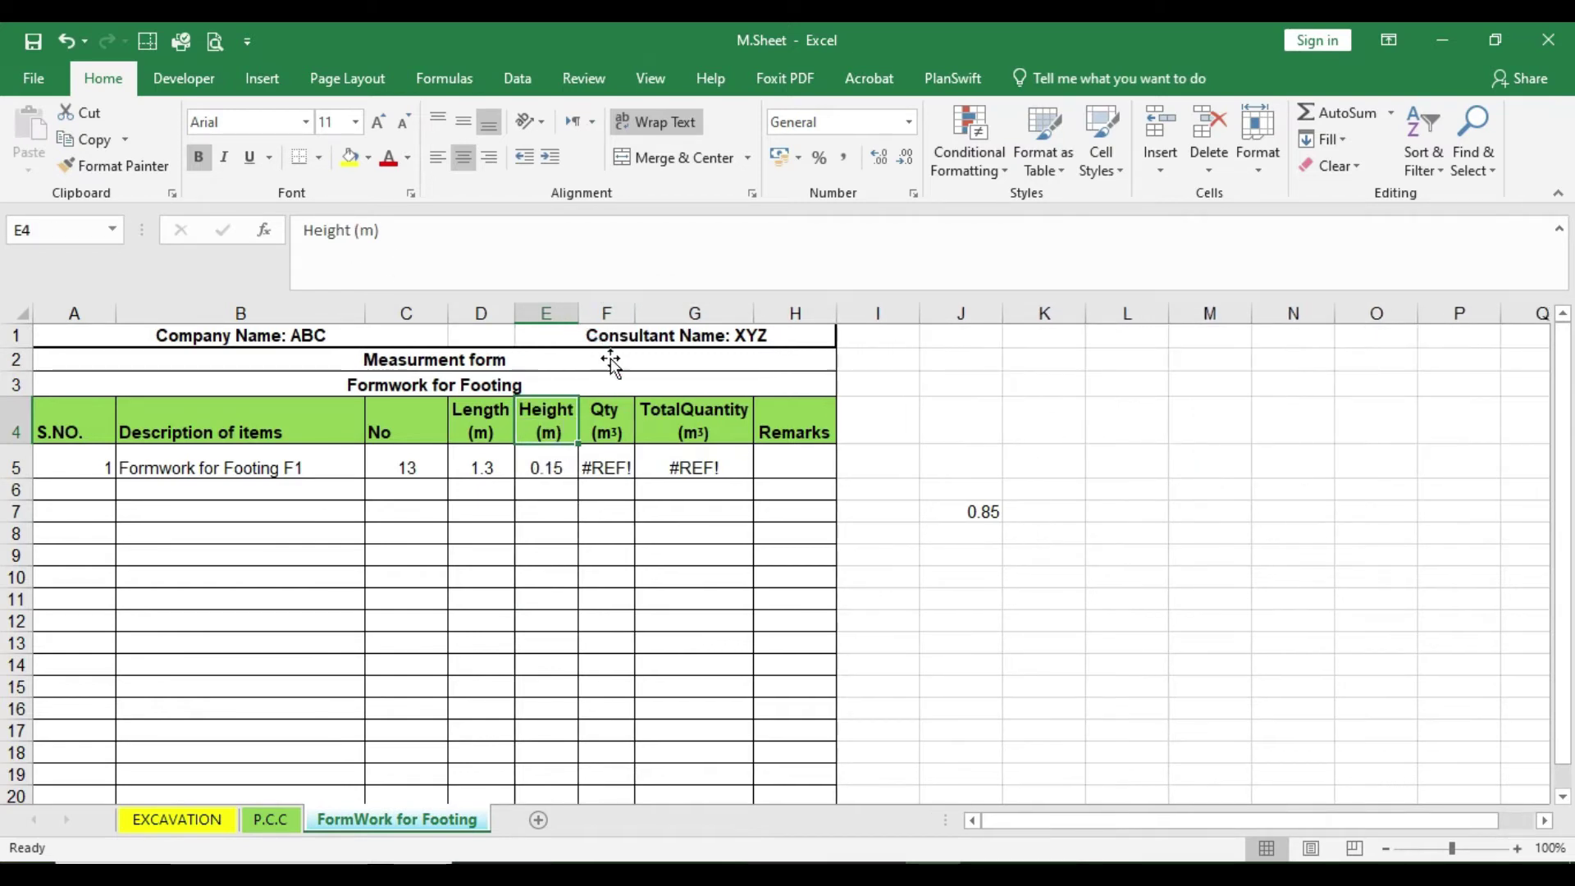
left_click(553, 467)
- Clear the #REF! formula in F5 and relabel the Qty header as Qty (m²)
left_click(607, 467)
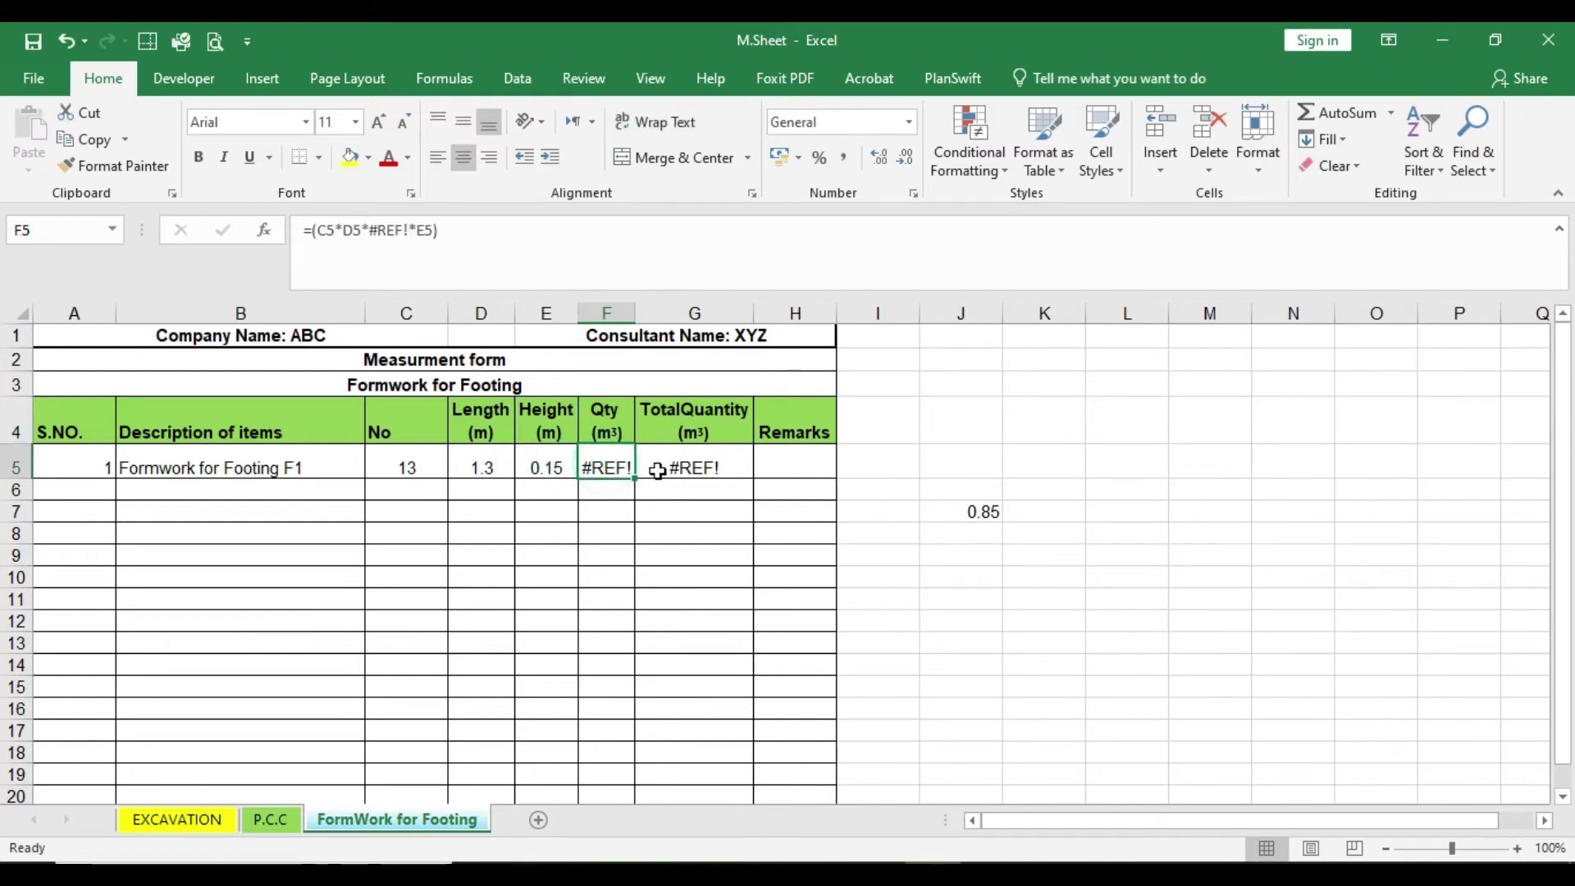
key("Delete")
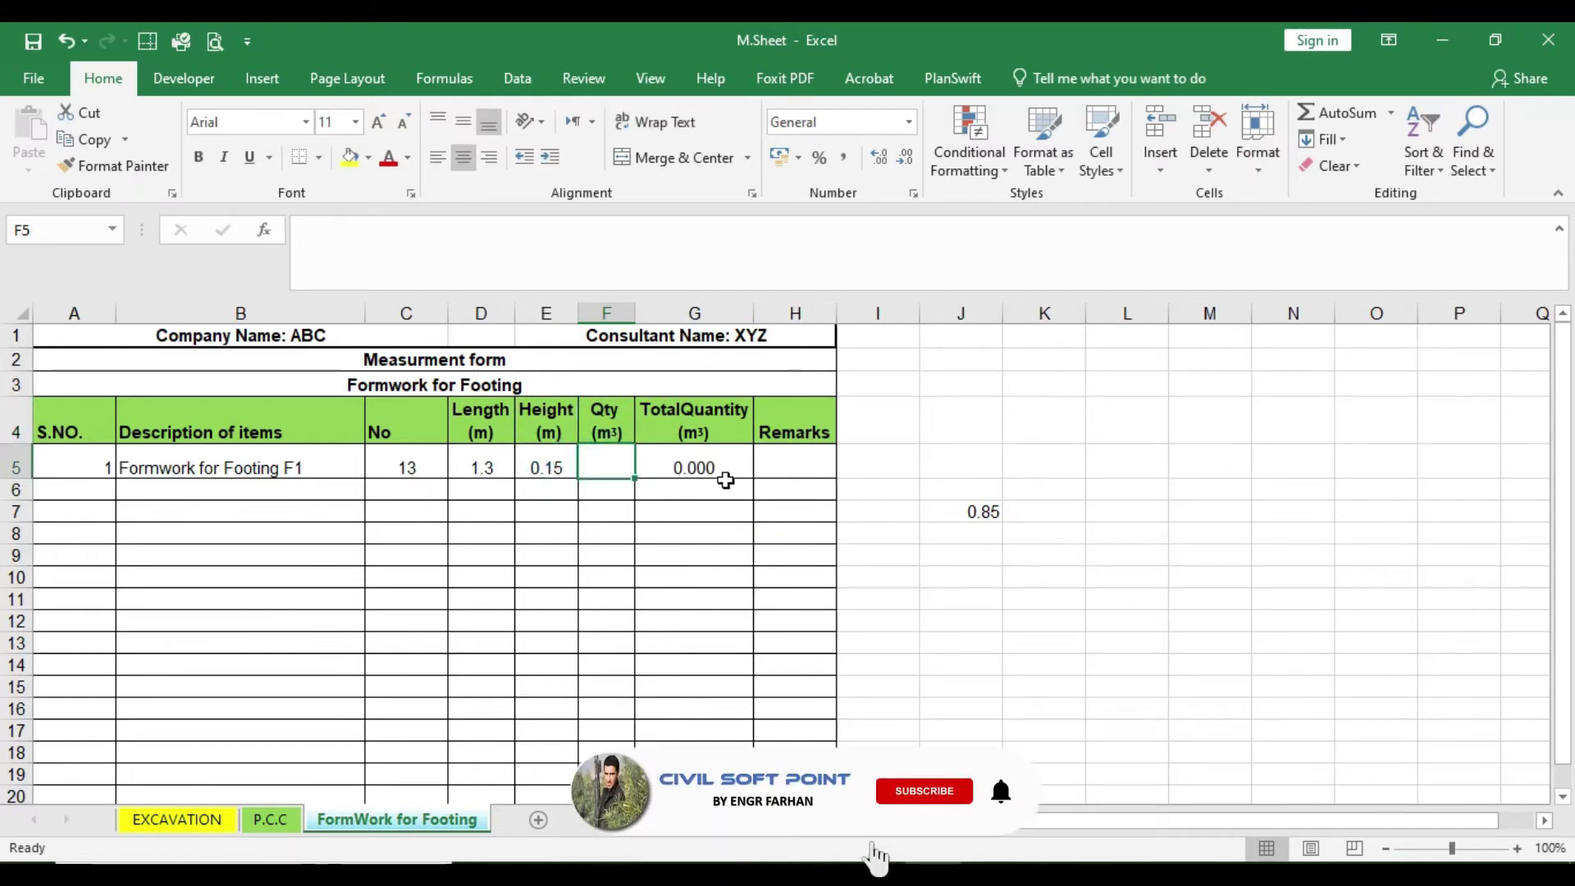
left_click(604, 434)
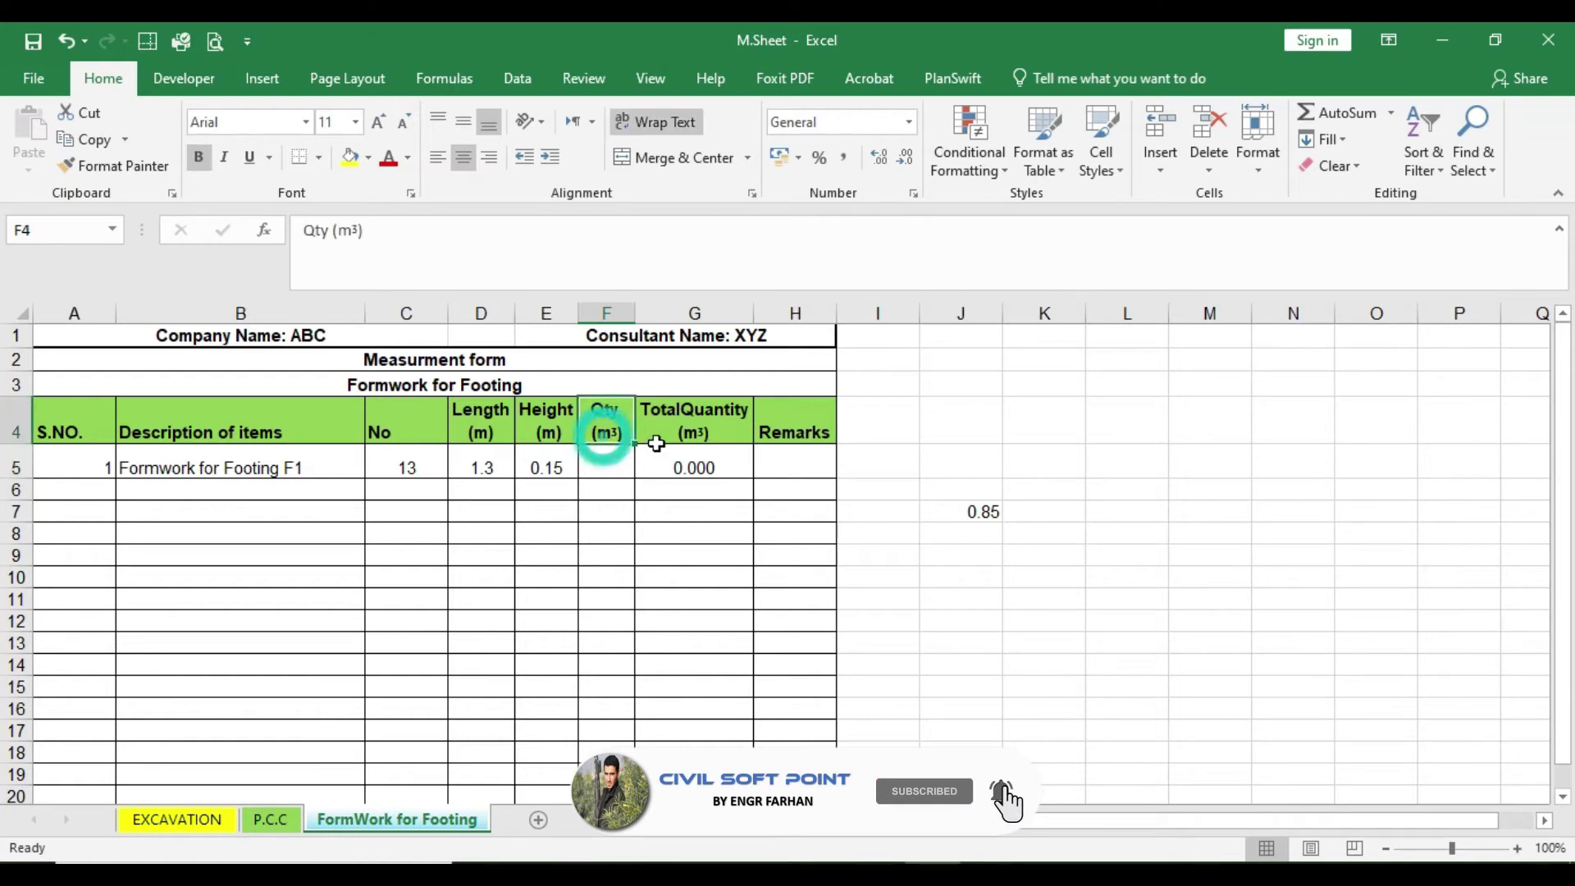
left_click(361, 231)
key("BackSpace")
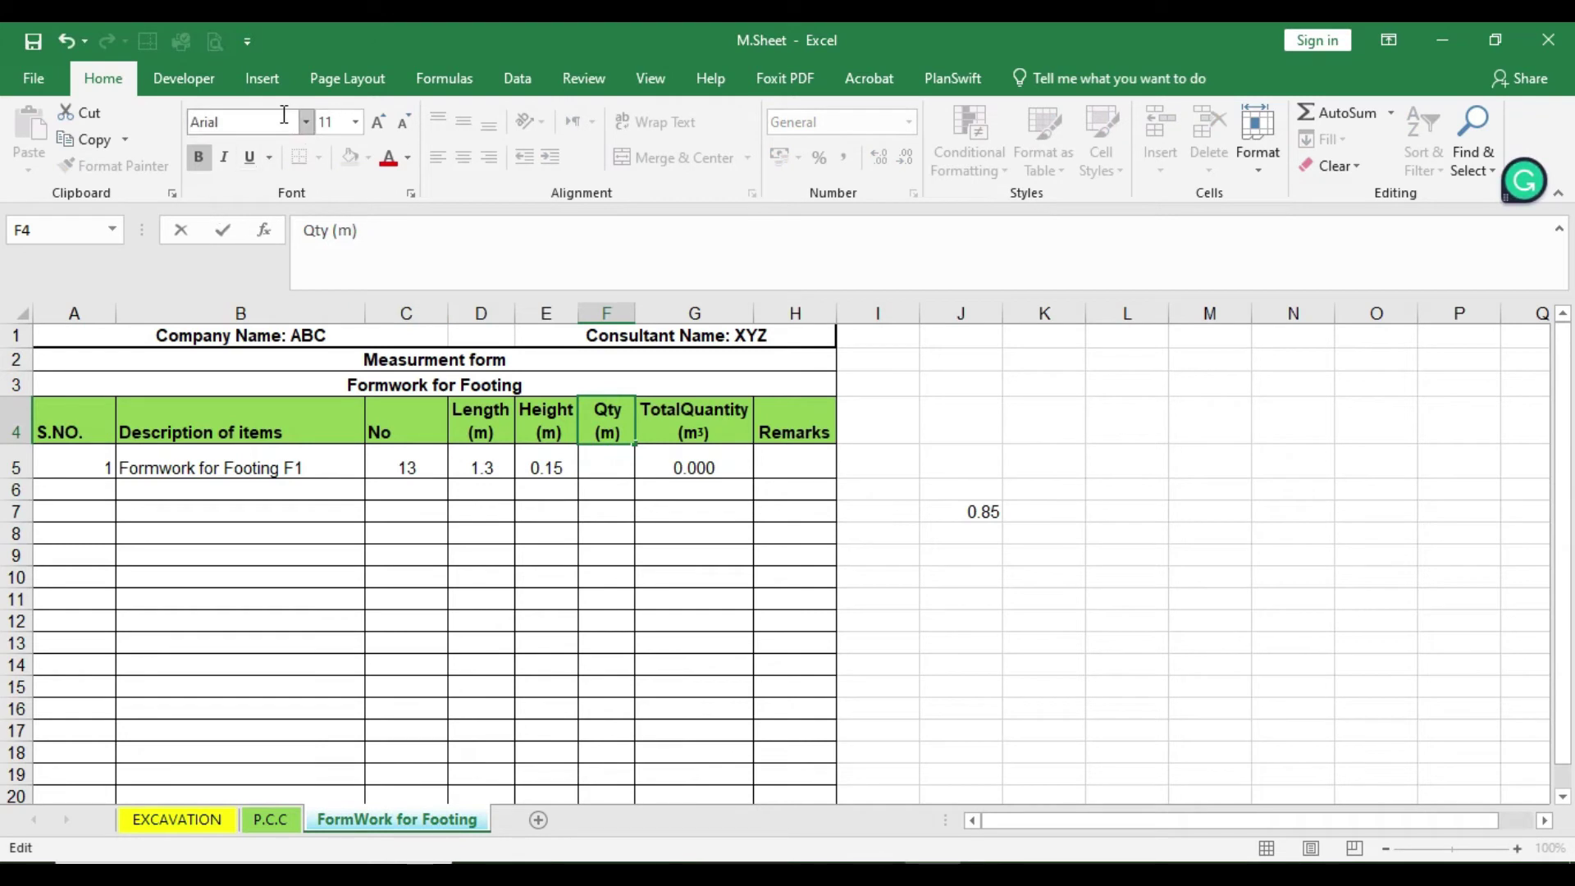
left_click(263, 73)
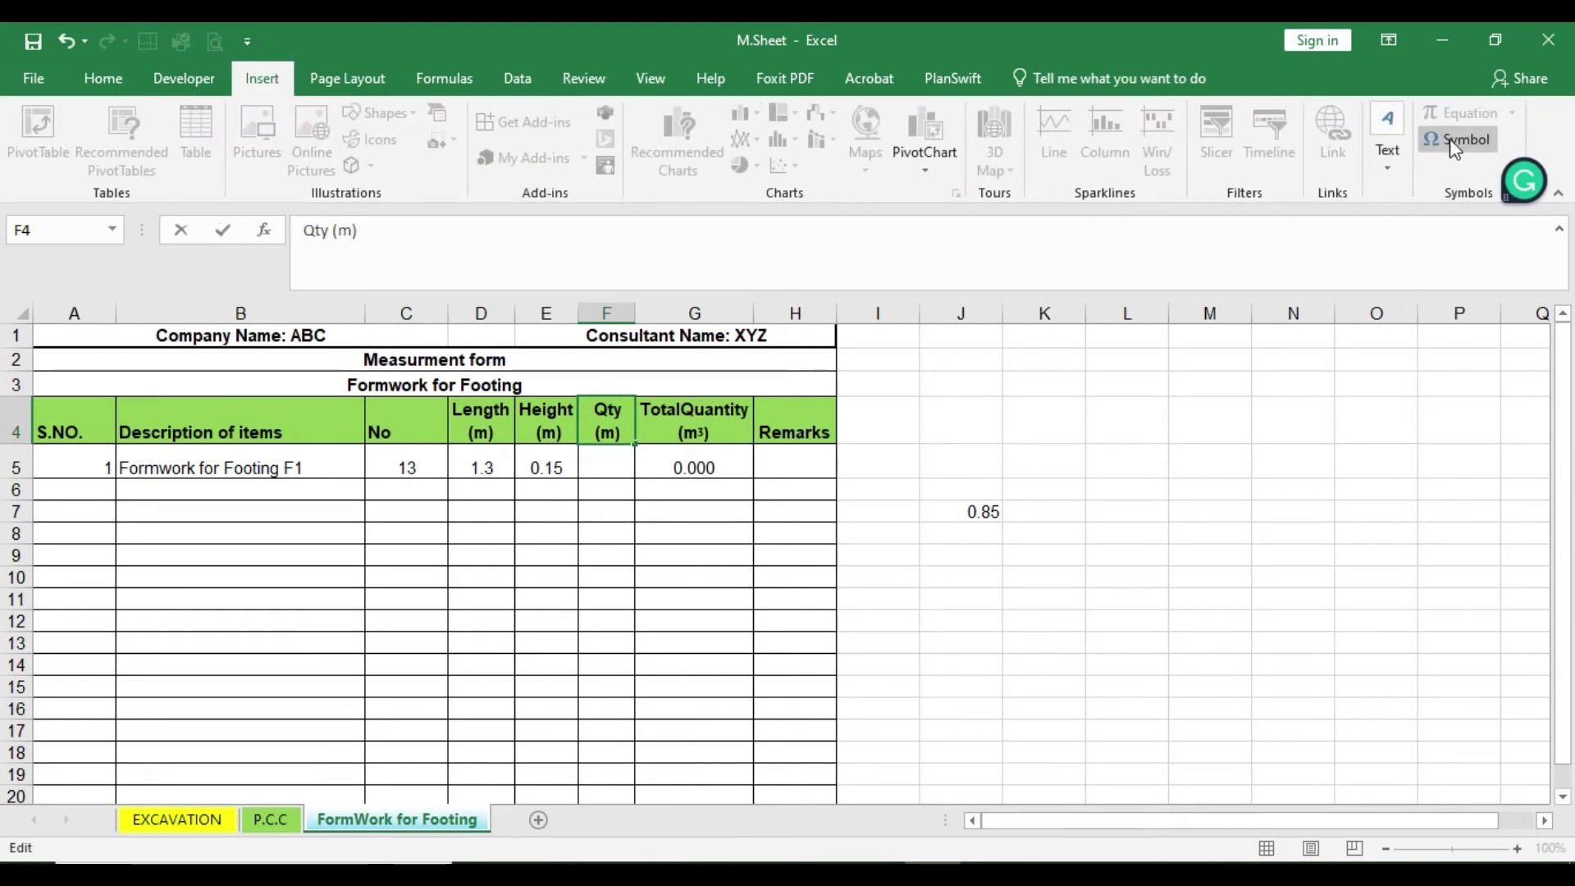
left_click(1456, 139)
left_click(898, 480)
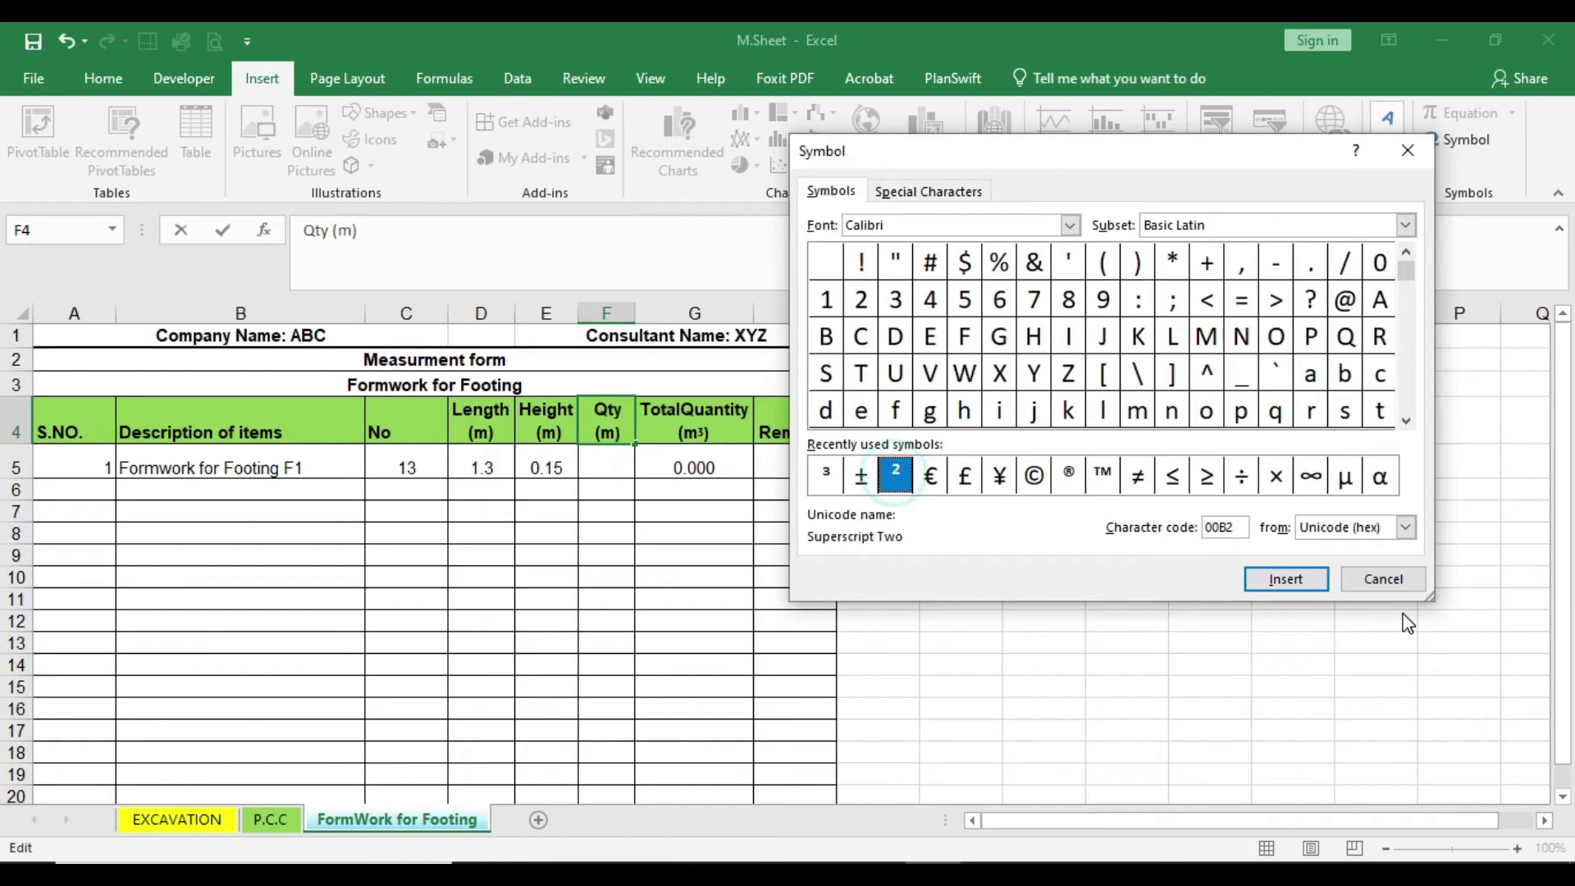
left_click(1311, 581)
left_click(1379, 579)
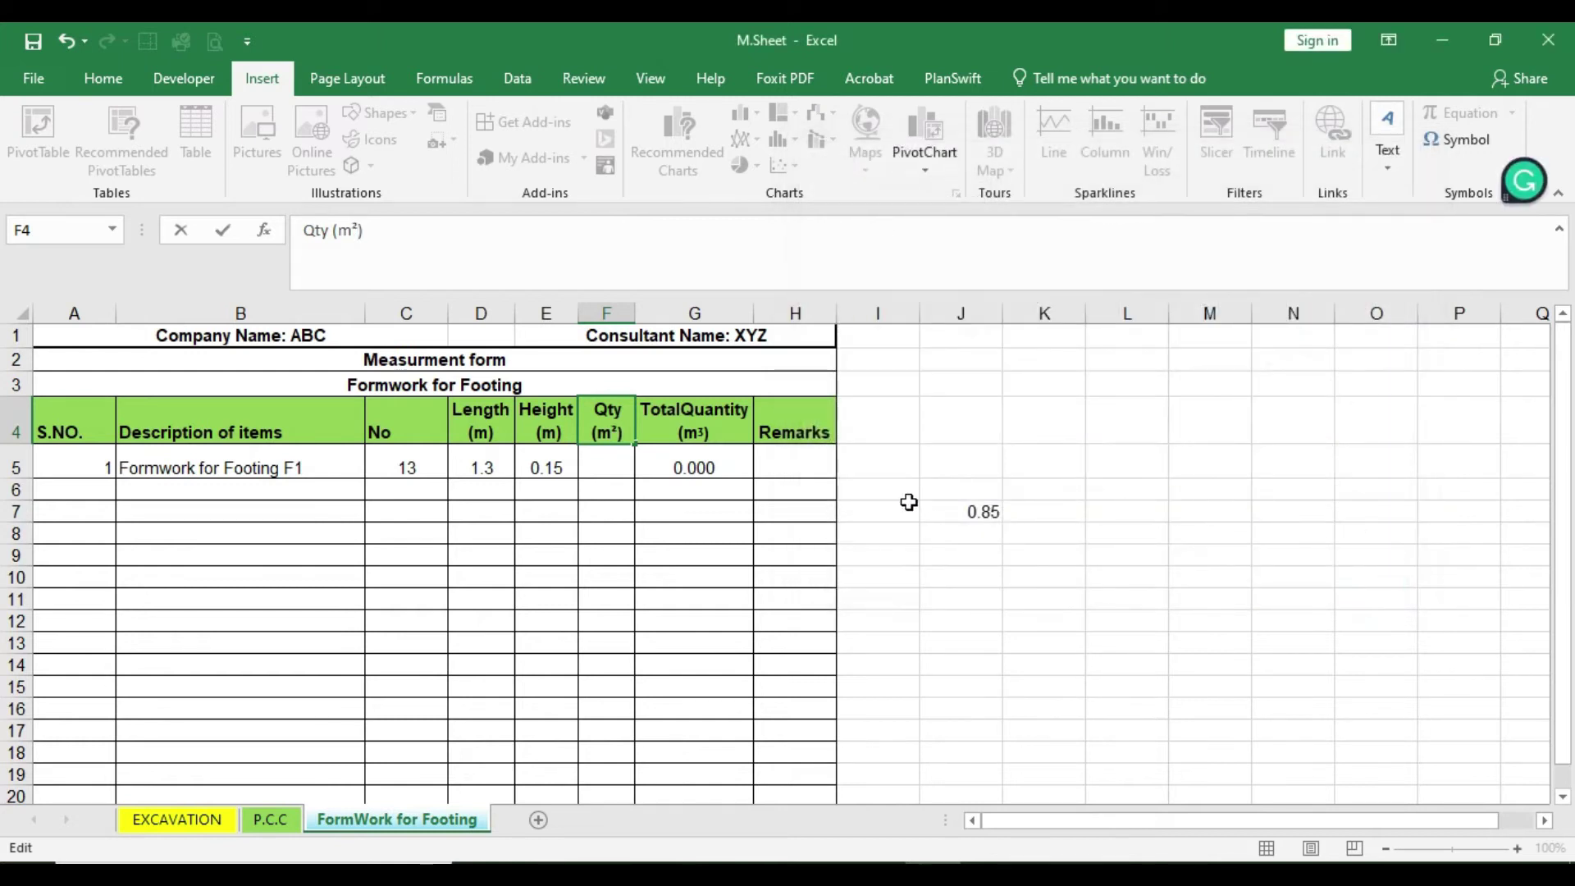
left_click(547, 437)
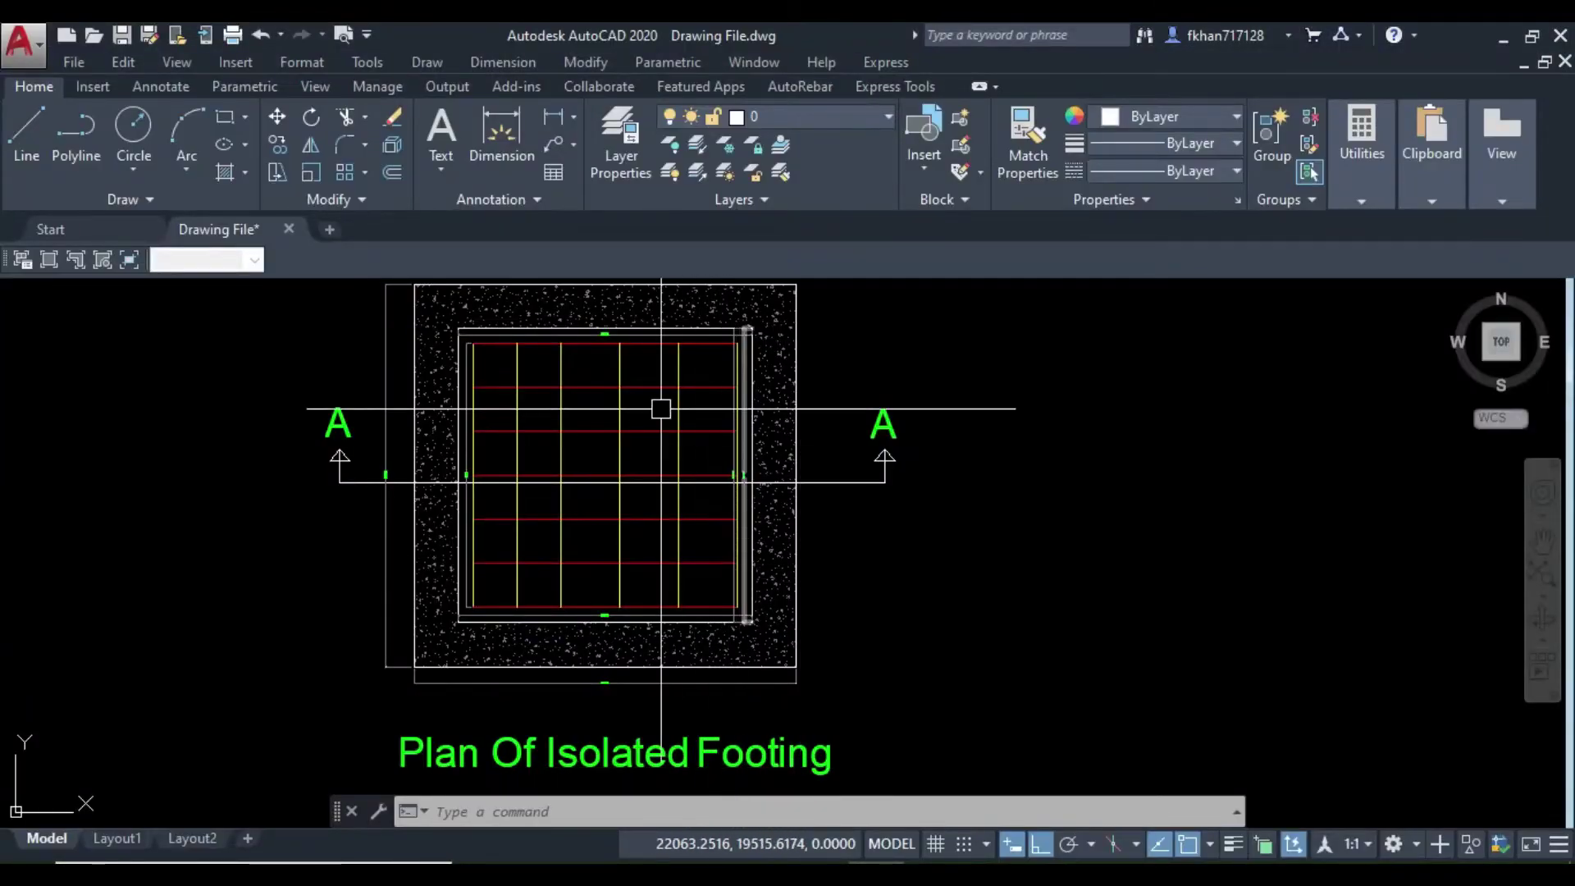
- Zoom into the footing plan and erase the duplicate line along its bottom edge
scroll(661, 408, "up", 4)
scroll(563, 362, "down", 2)
scroll(615, 363, "up", 4)
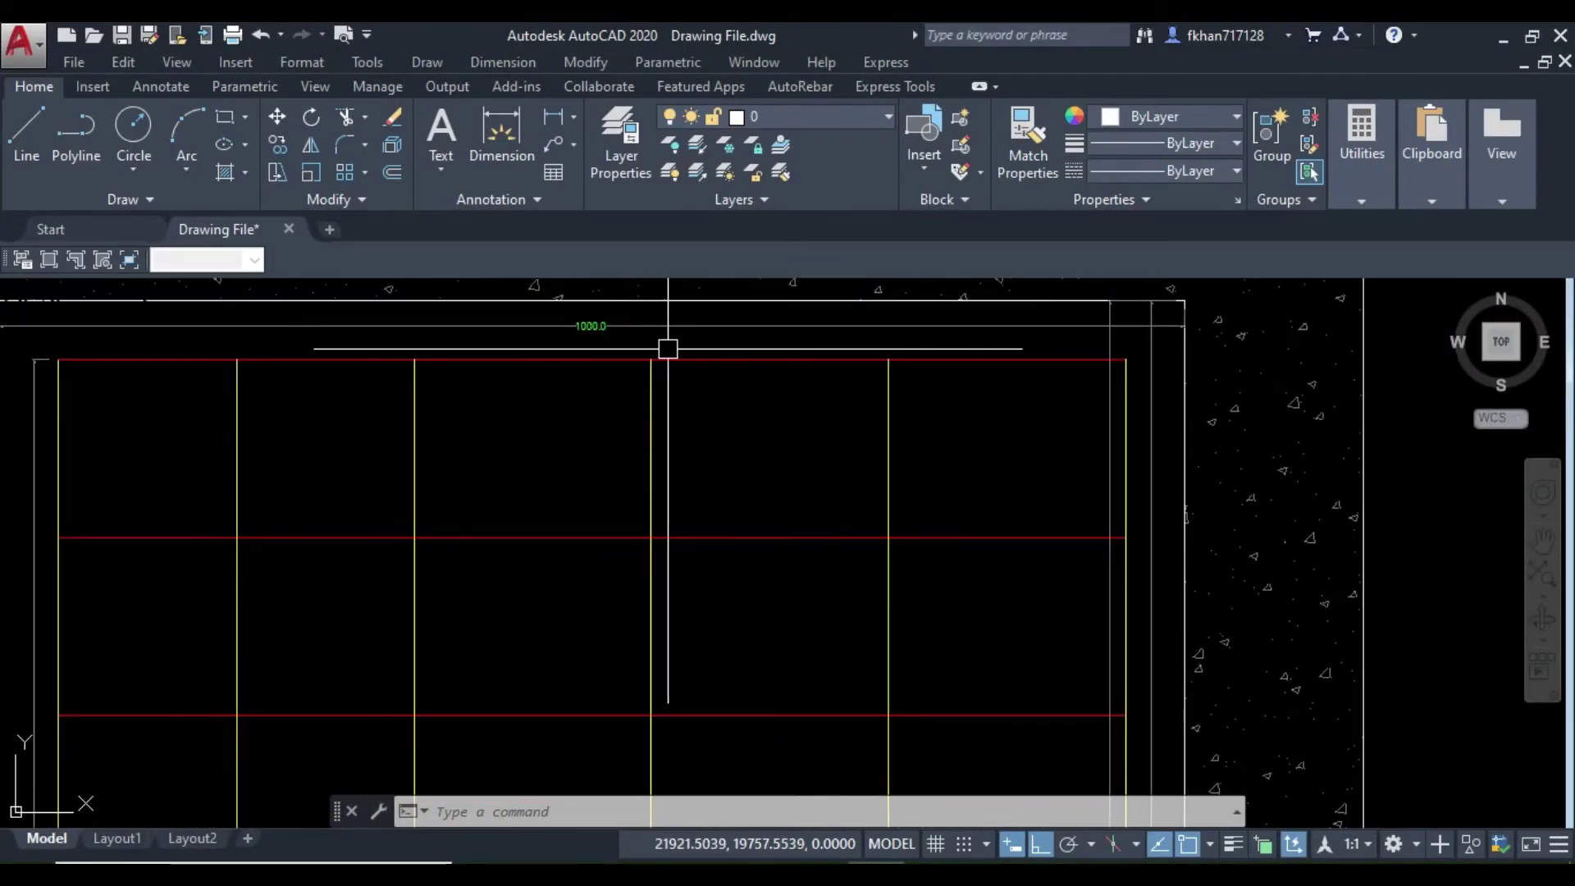
scroll(668, 349, "down", 4)
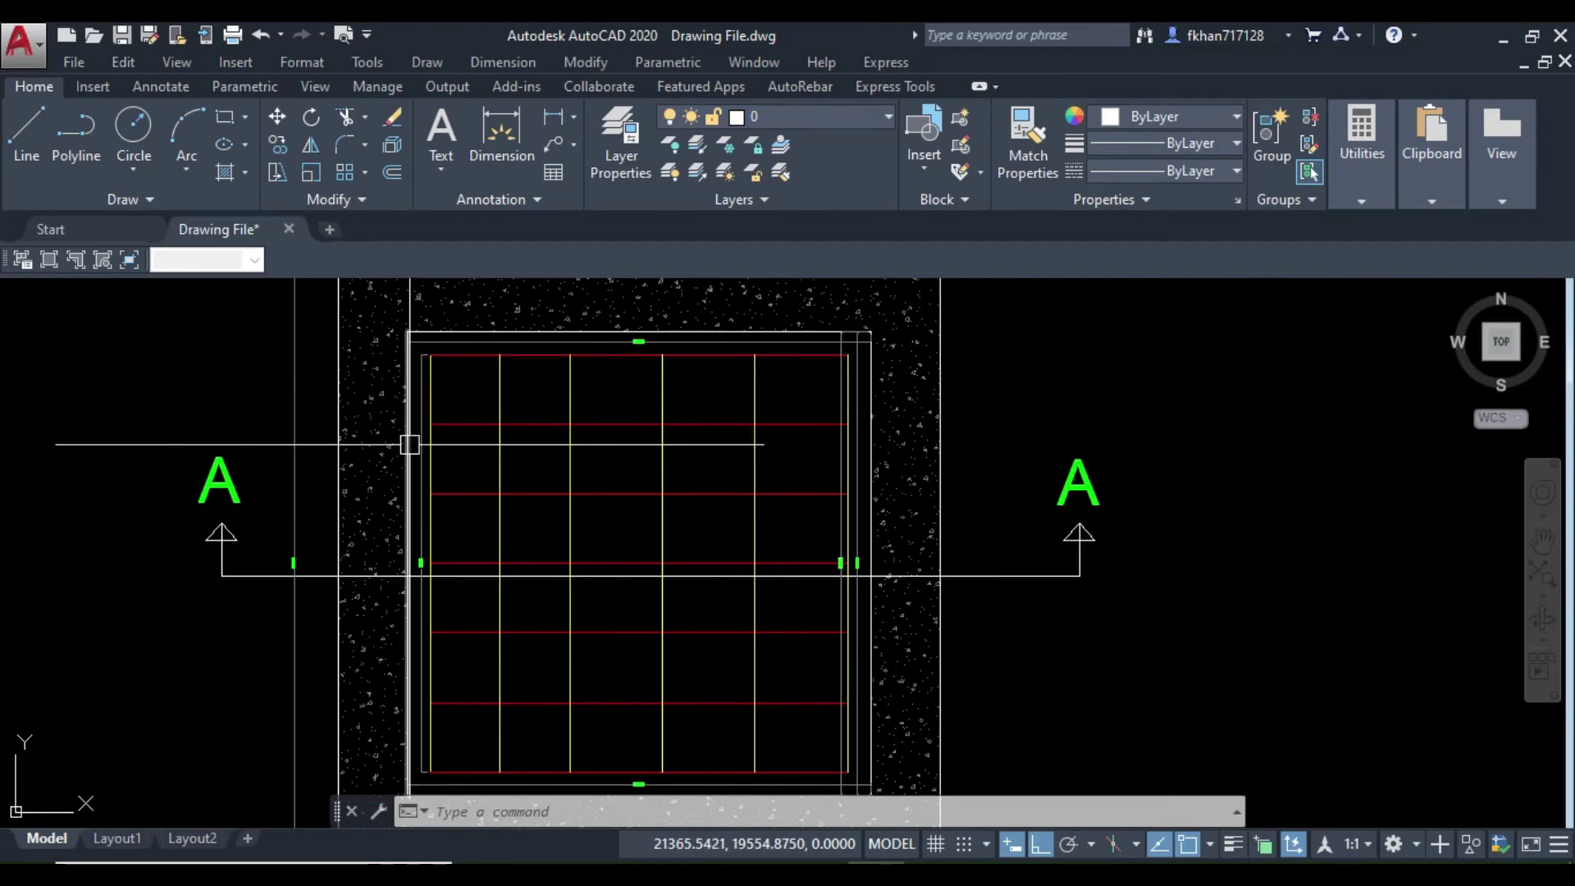
scroll(597, 457, "down", 2)
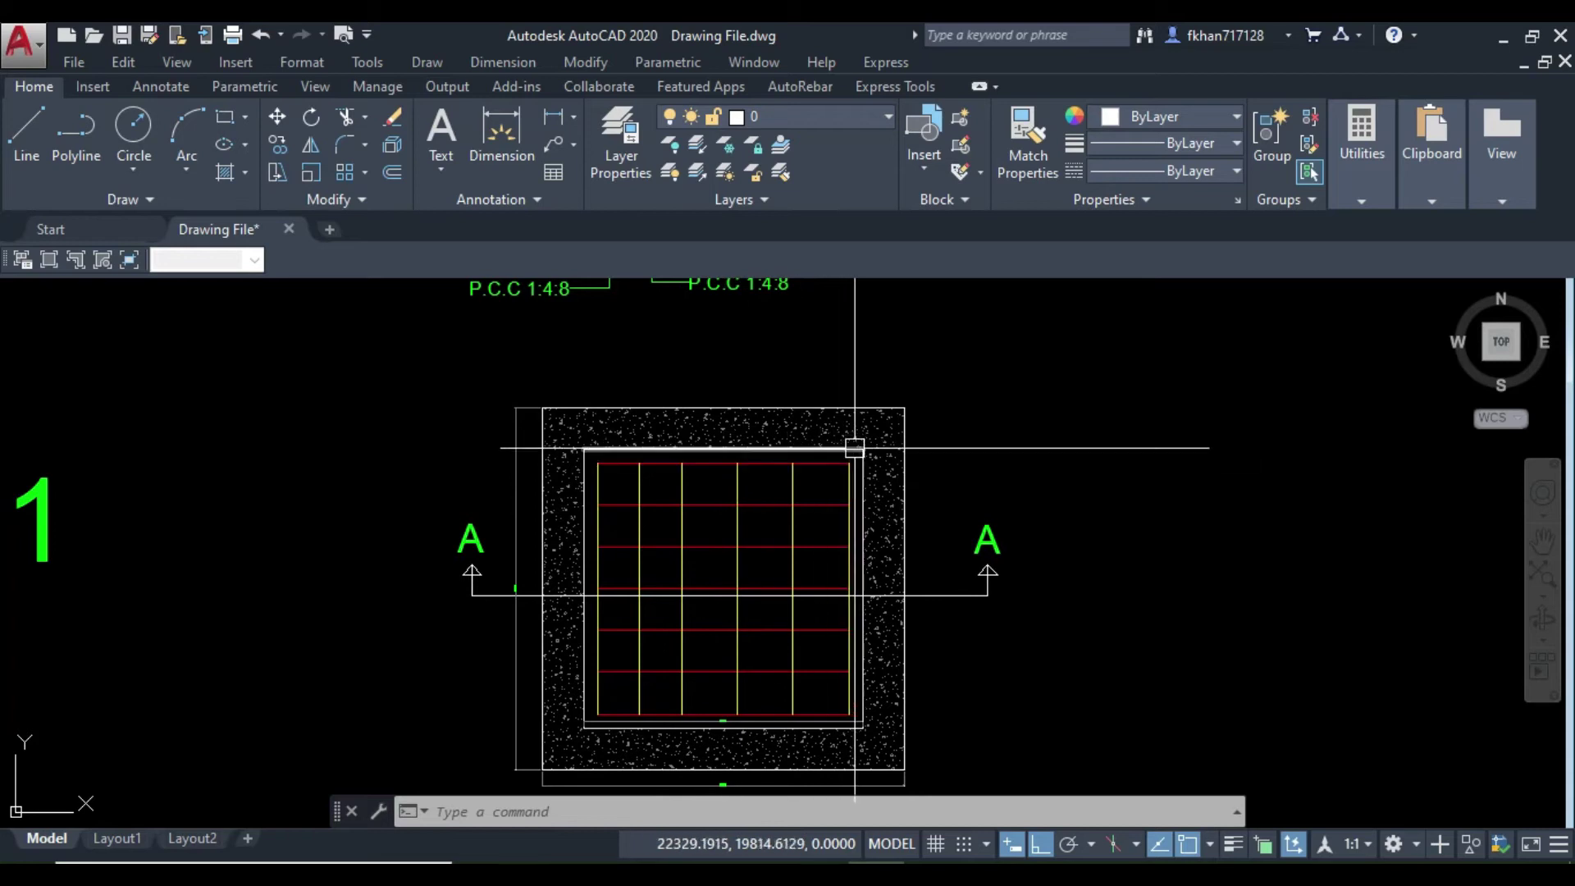
left_click(599, 457)
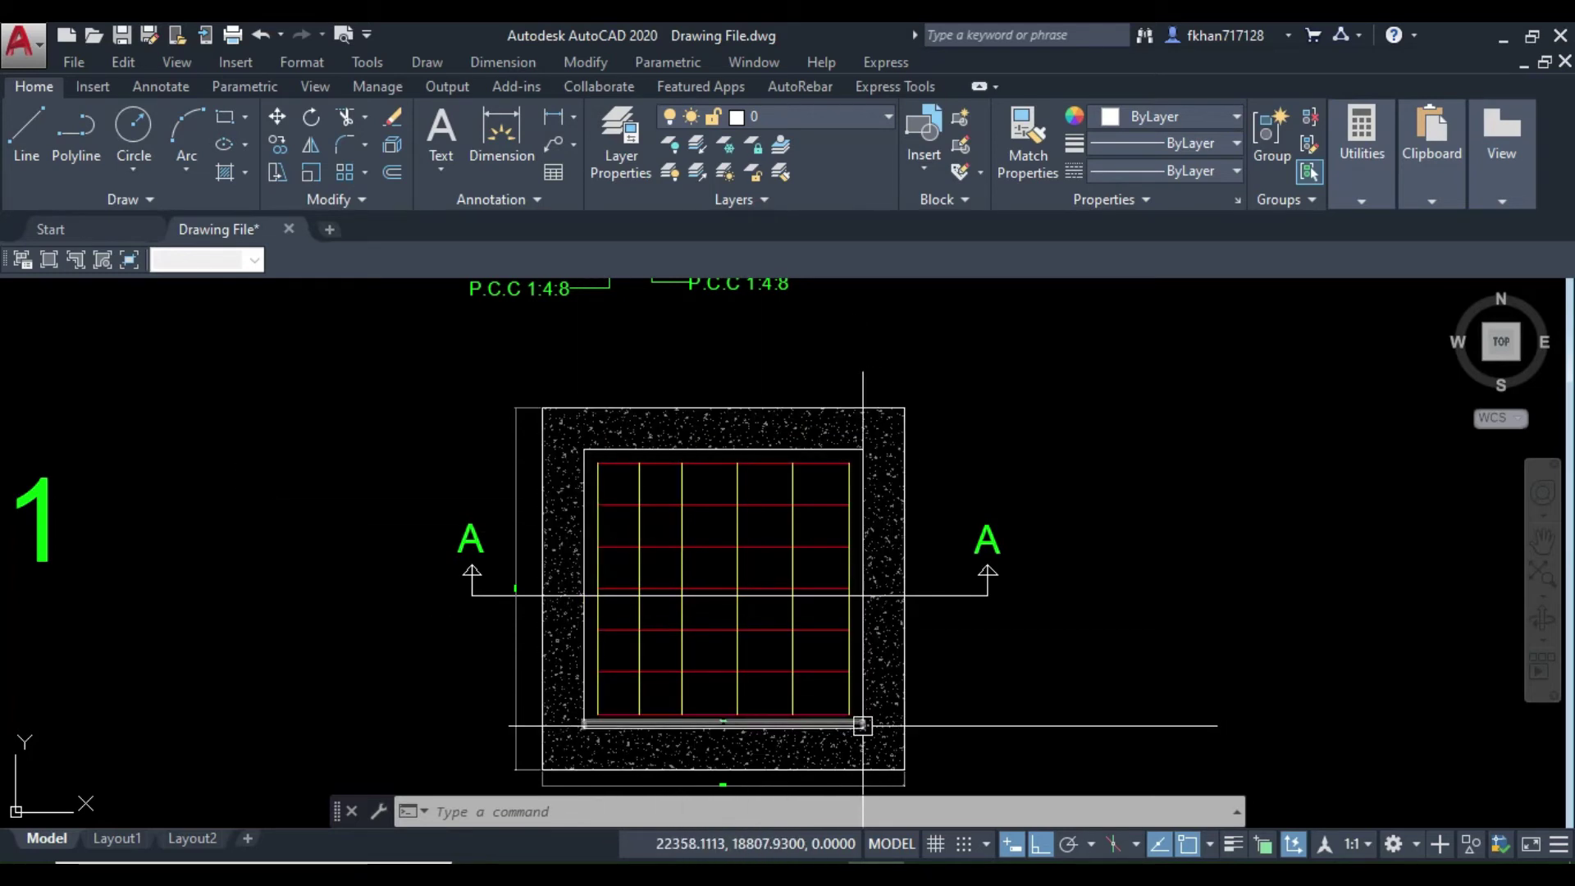
scroll(760, 749, "up", 4)
left_click(706, 672)
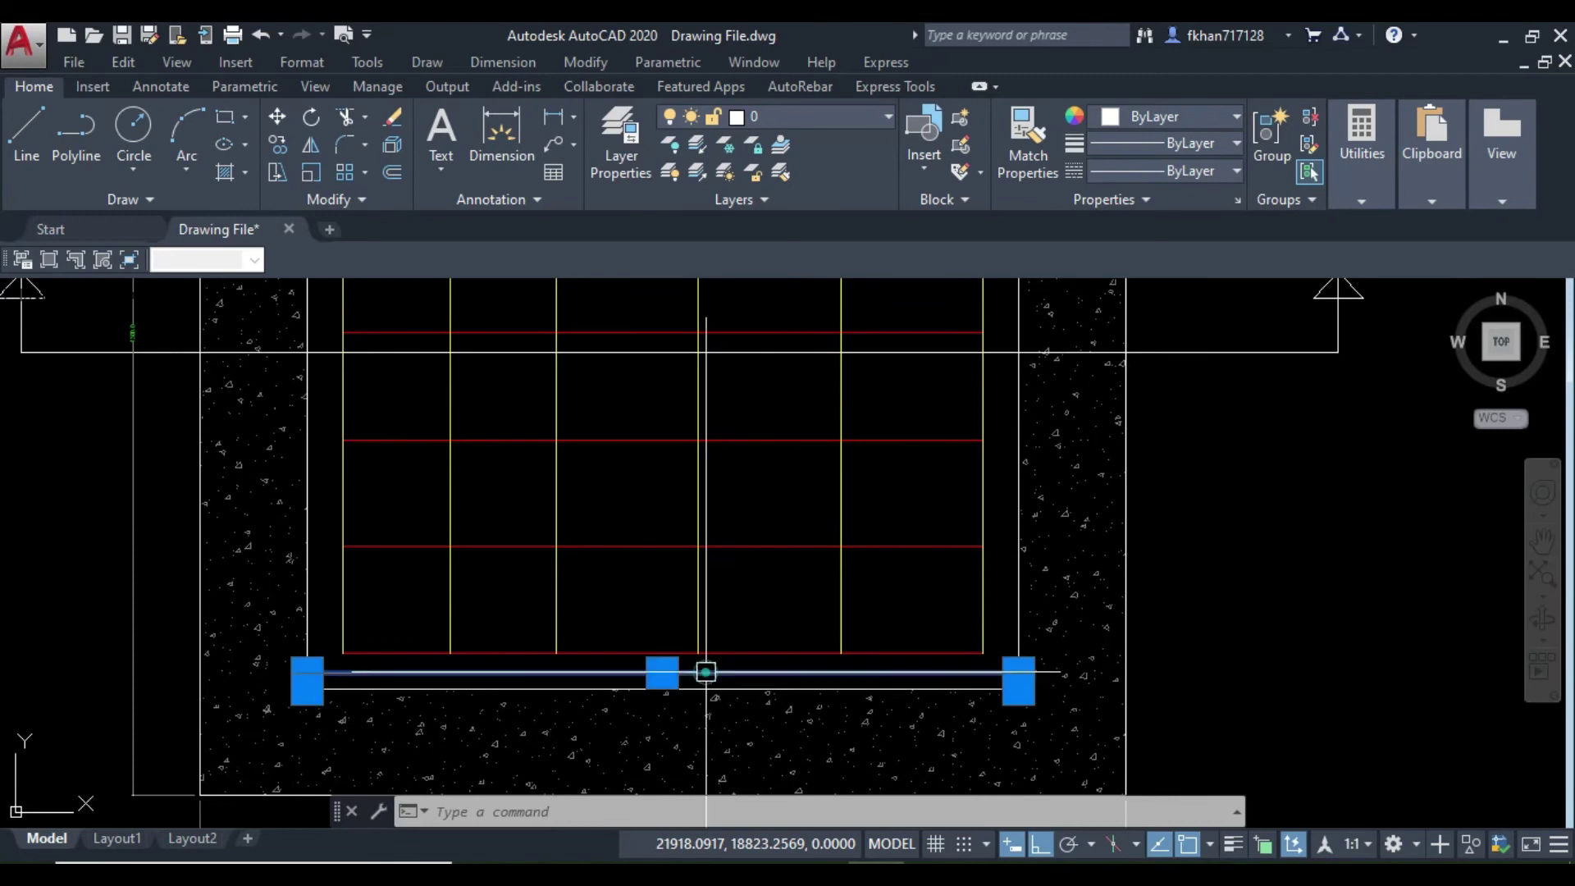
type("E")
key("Return")
- Pan up to the section line and zoom out to view the whole footing plan
scroll(654, 719, "down", 4)
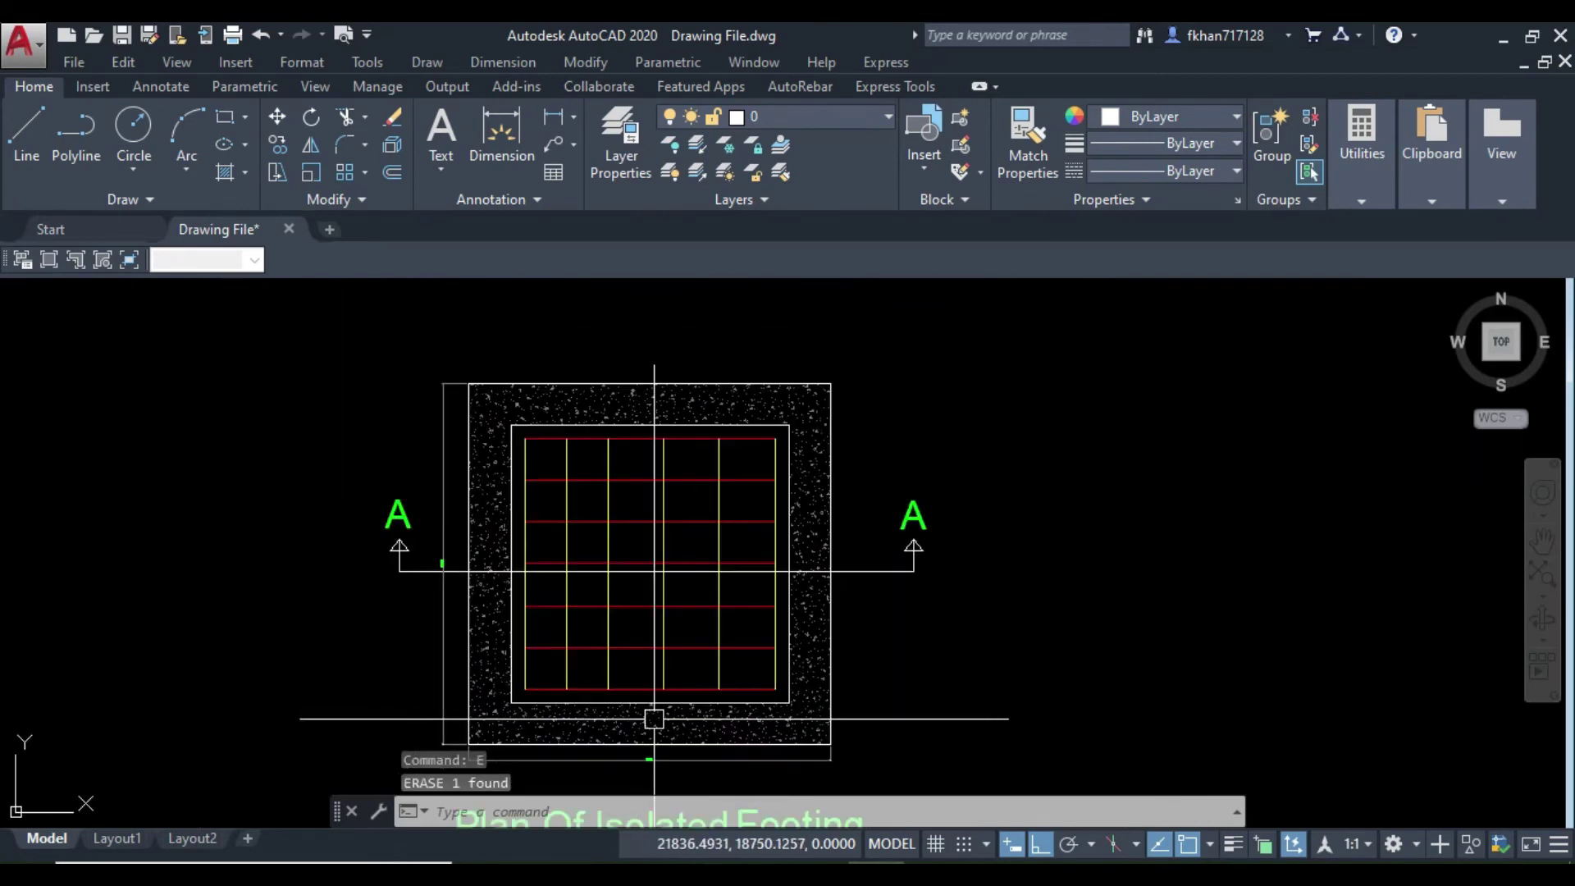
scroll(653, 719, "down", 3)
scroll(657, 643, "up", 3)
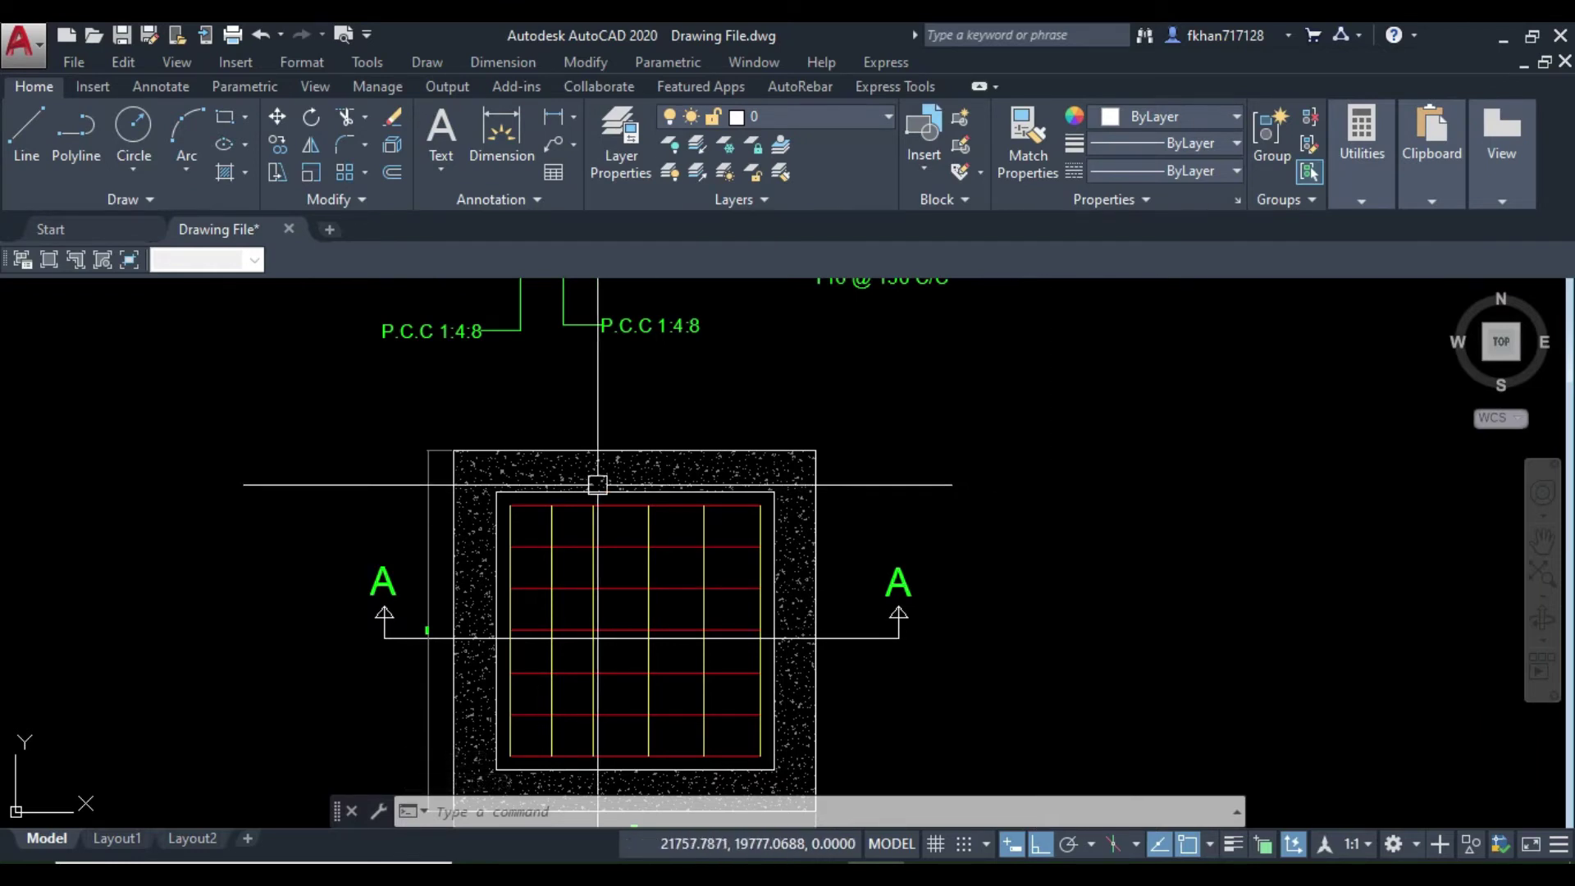
scroll(598, 485, "up", 4)
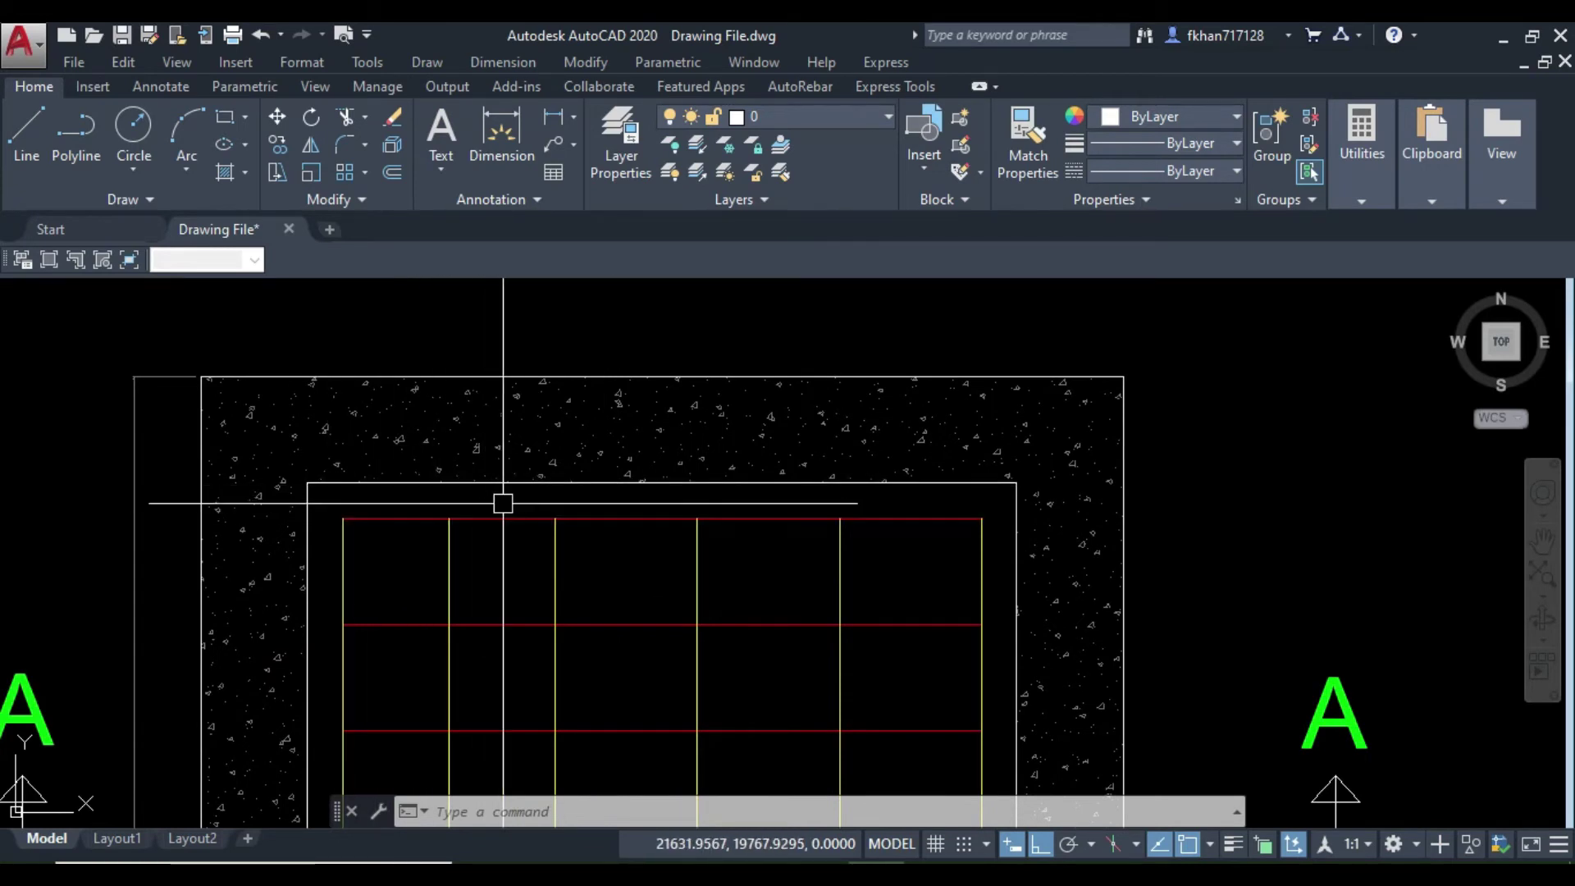
middle_click_drag(419, 498, 415, 337)
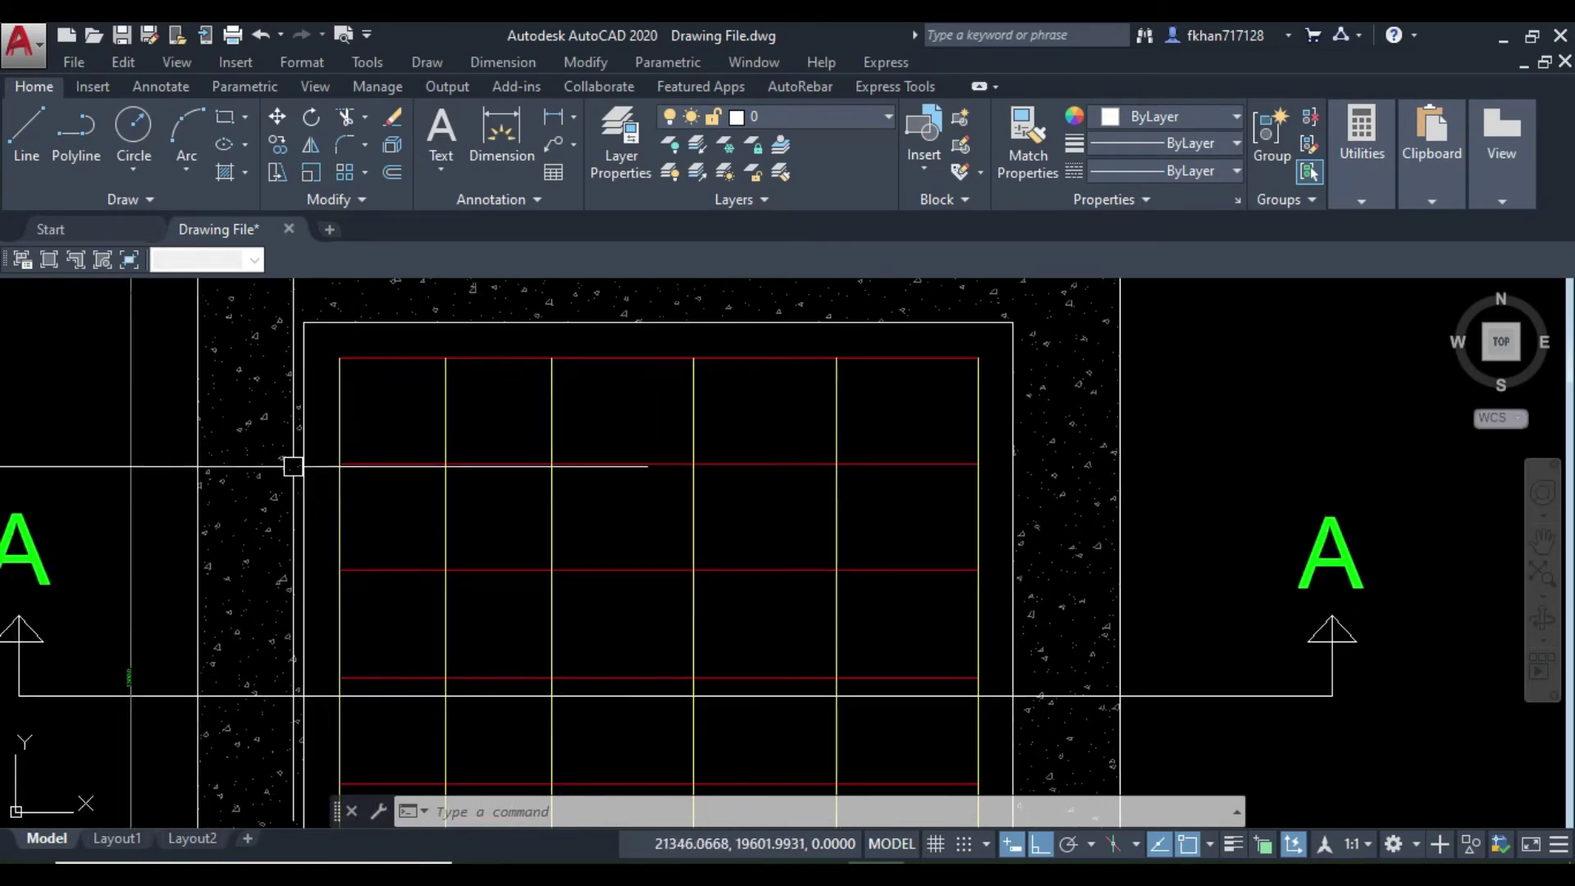
scroll(686, 492, "down", 3)
scroll(887, 497, "down", 1)
scroll(882, 517, "up", 4)
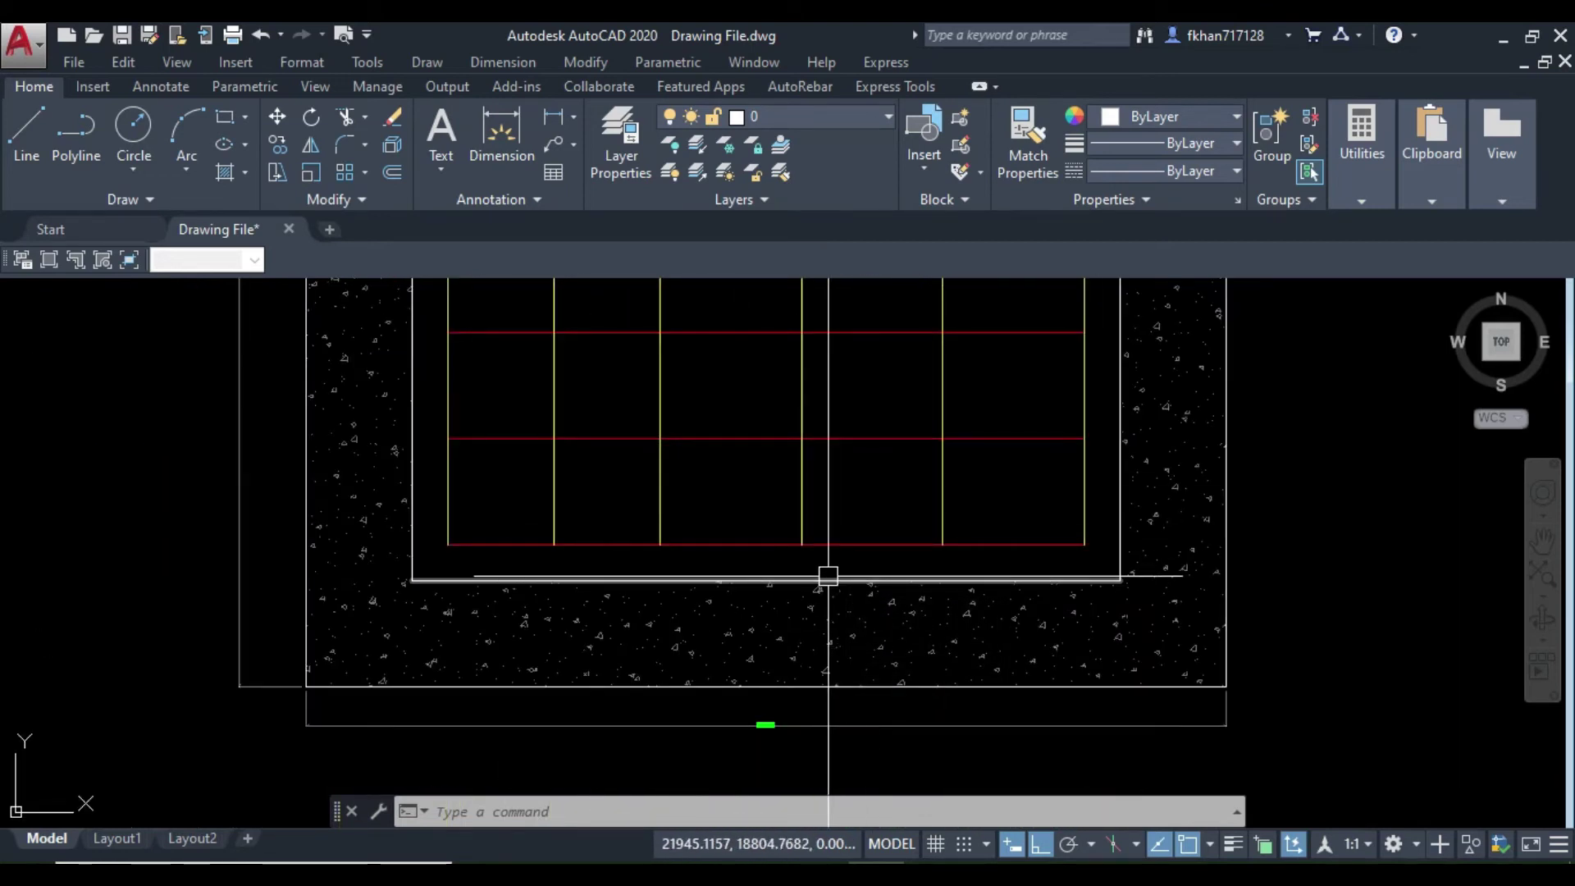
scroll(767, 604, "down", 4)
middle_click_drag(767, 604, 719, 643)
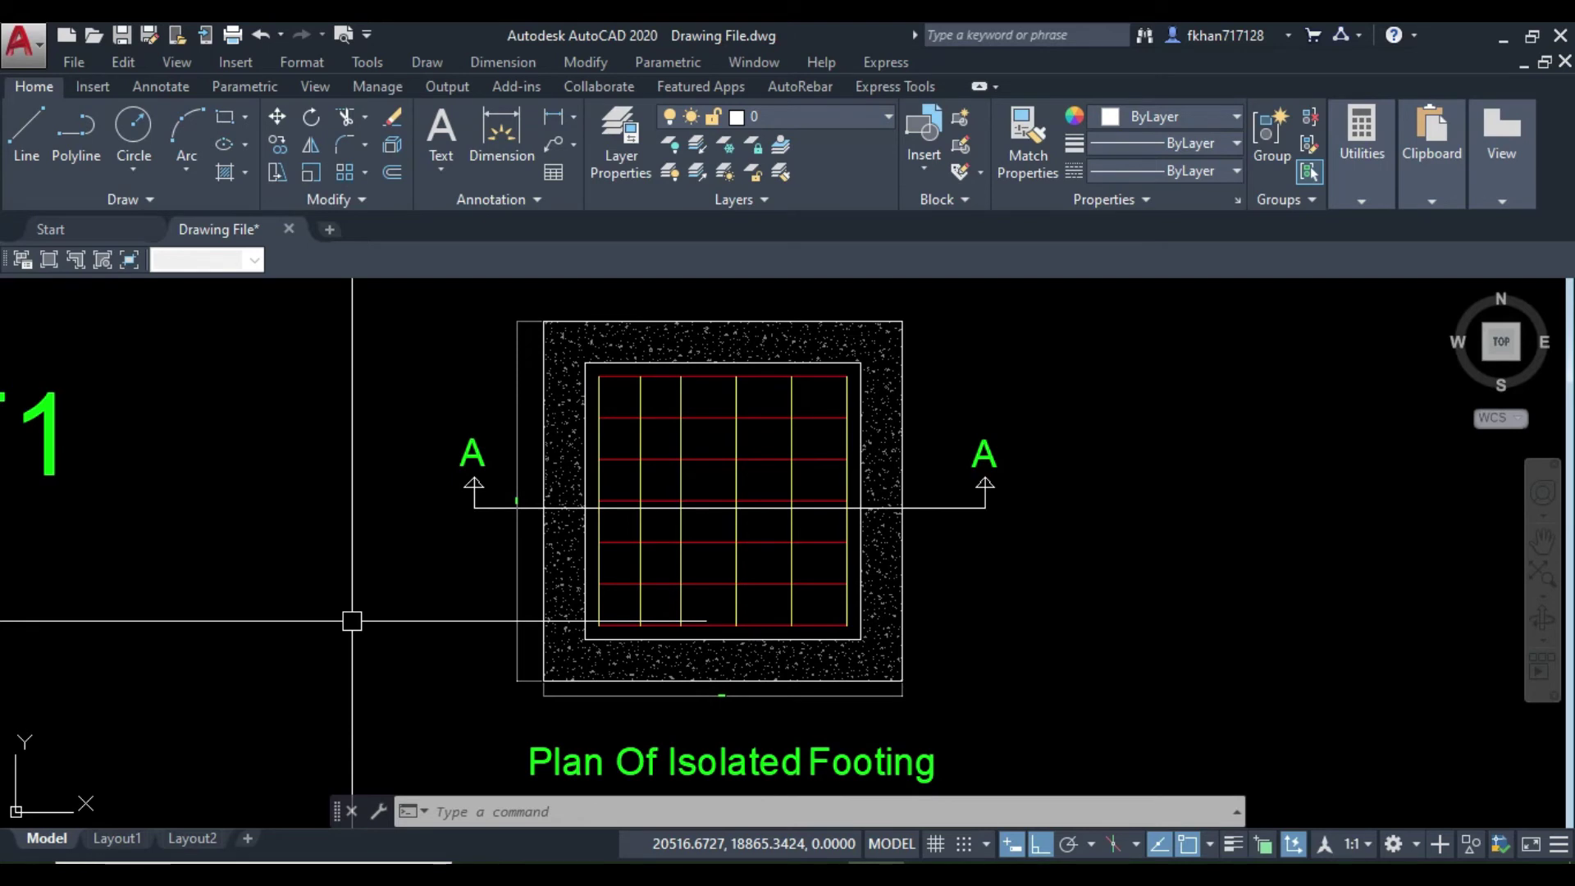
- Draw a rectangle snapped to opposite corners of the footing's inner edge
type("r")
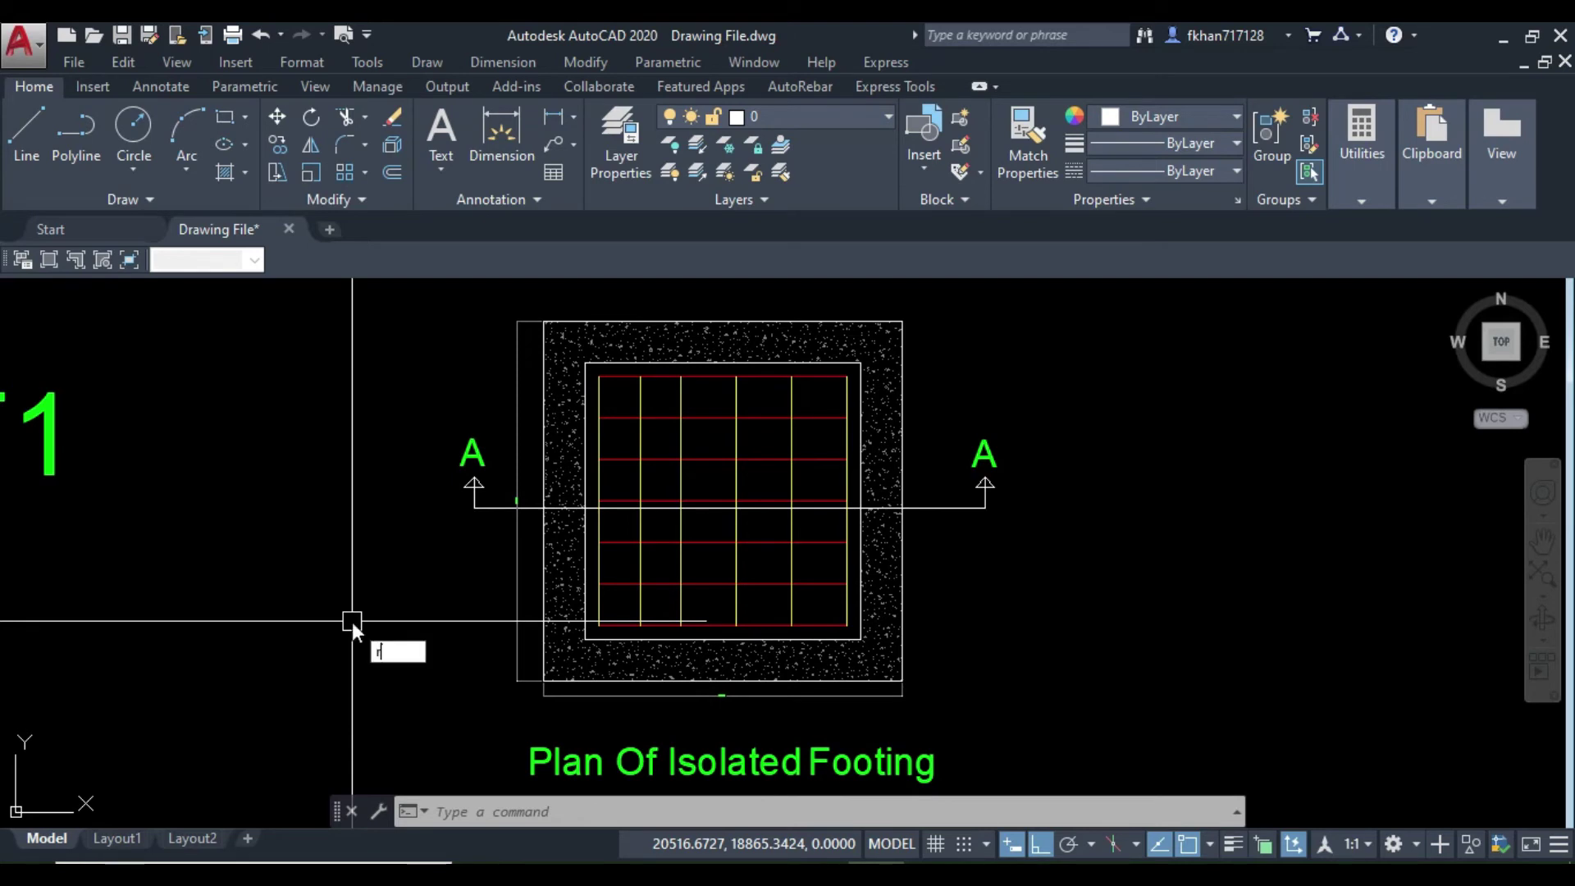
type("st c")
key("Return")
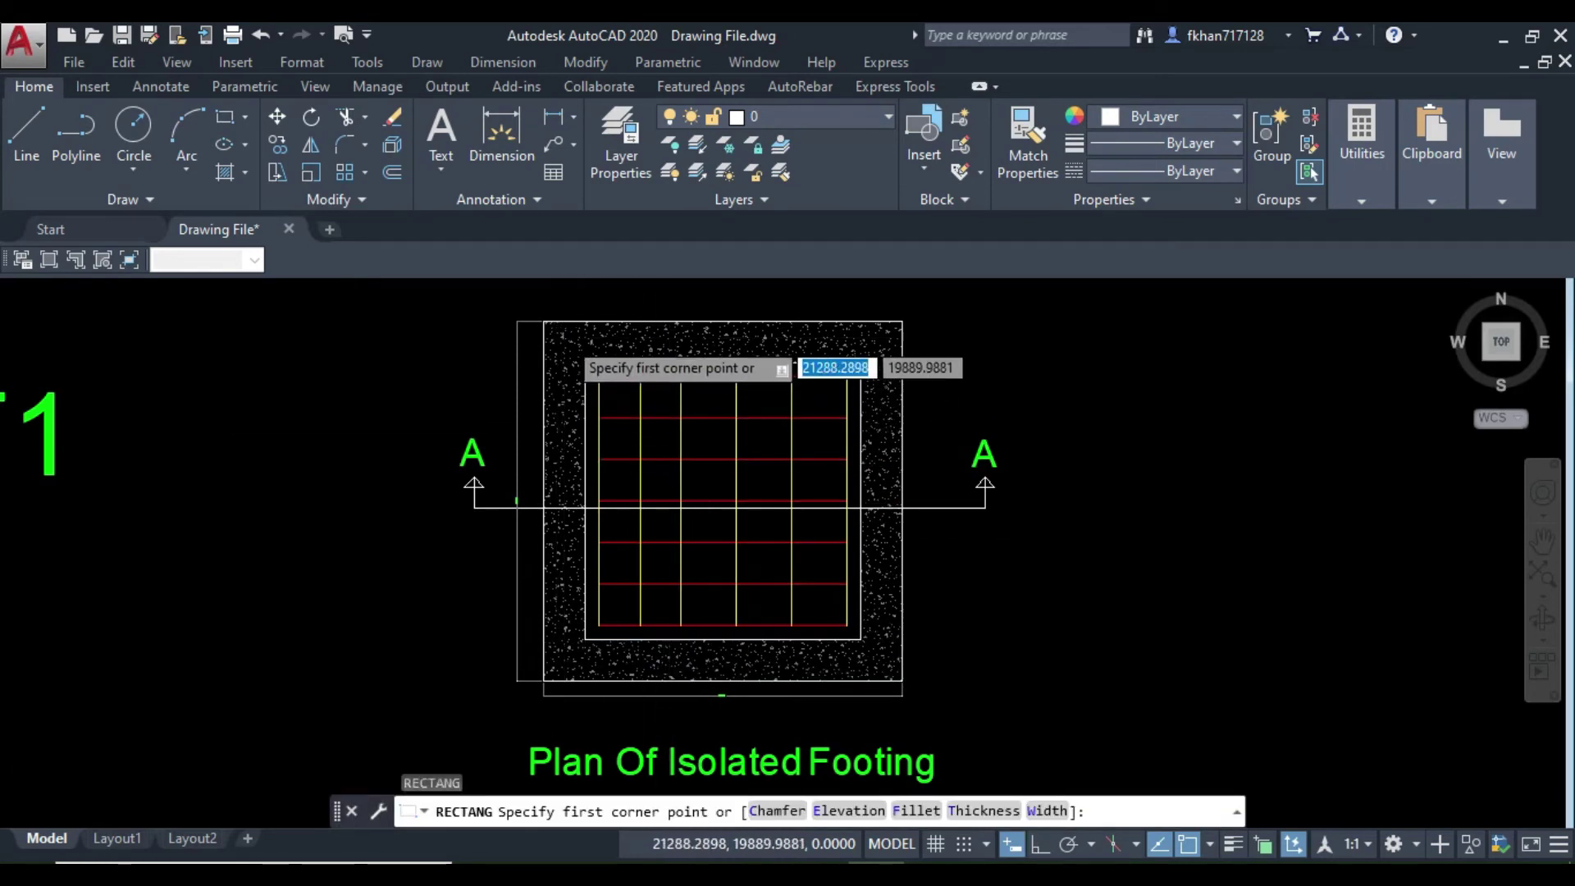
scroll(566, 332, "up", 6)
left_click(636, 443)
scroll(637, 443, "down", 6)
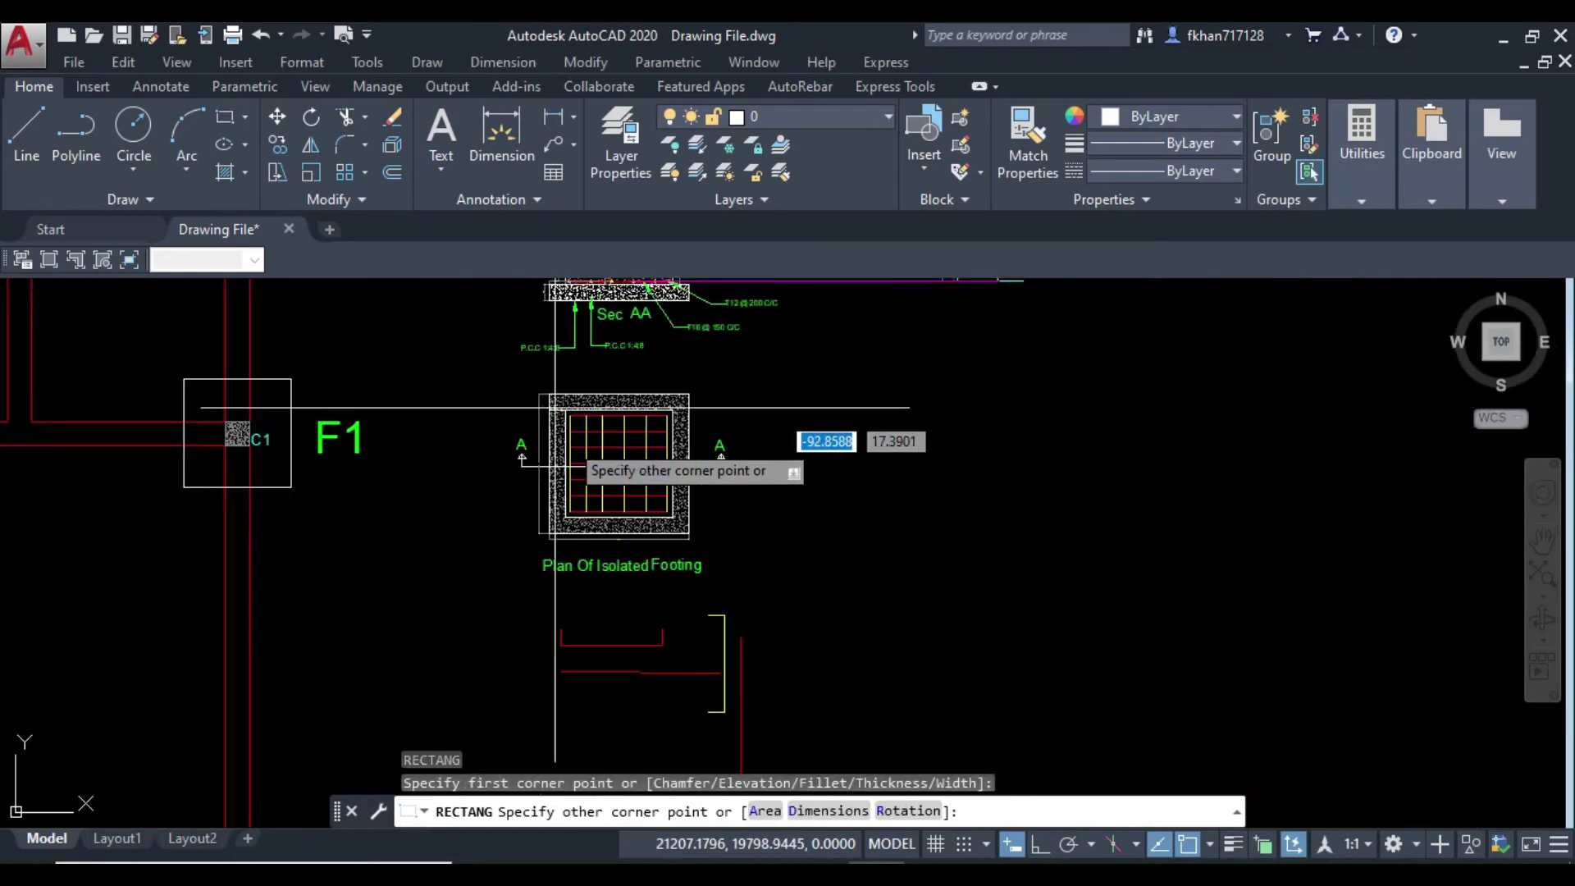
scroll(654, 546, "up", 5)
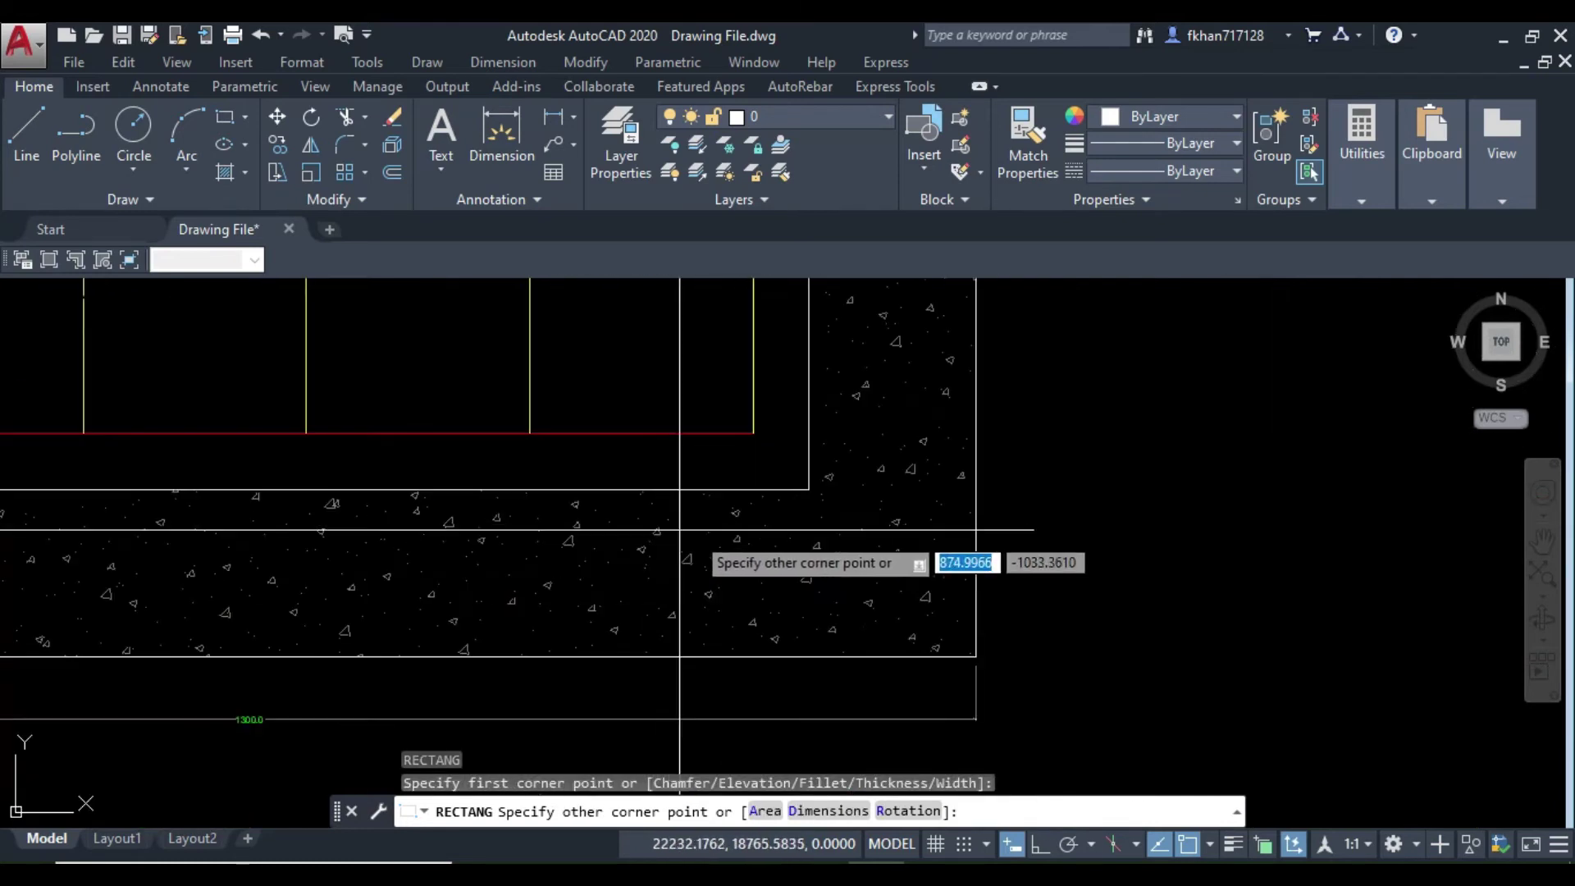
left_click(809, 496)
scroll(832, 514, "down", 1)
- Change the new rectangle's colour to Red and clear the selection
left_click(809, 485)
scroll(809, 485, "down", 5)
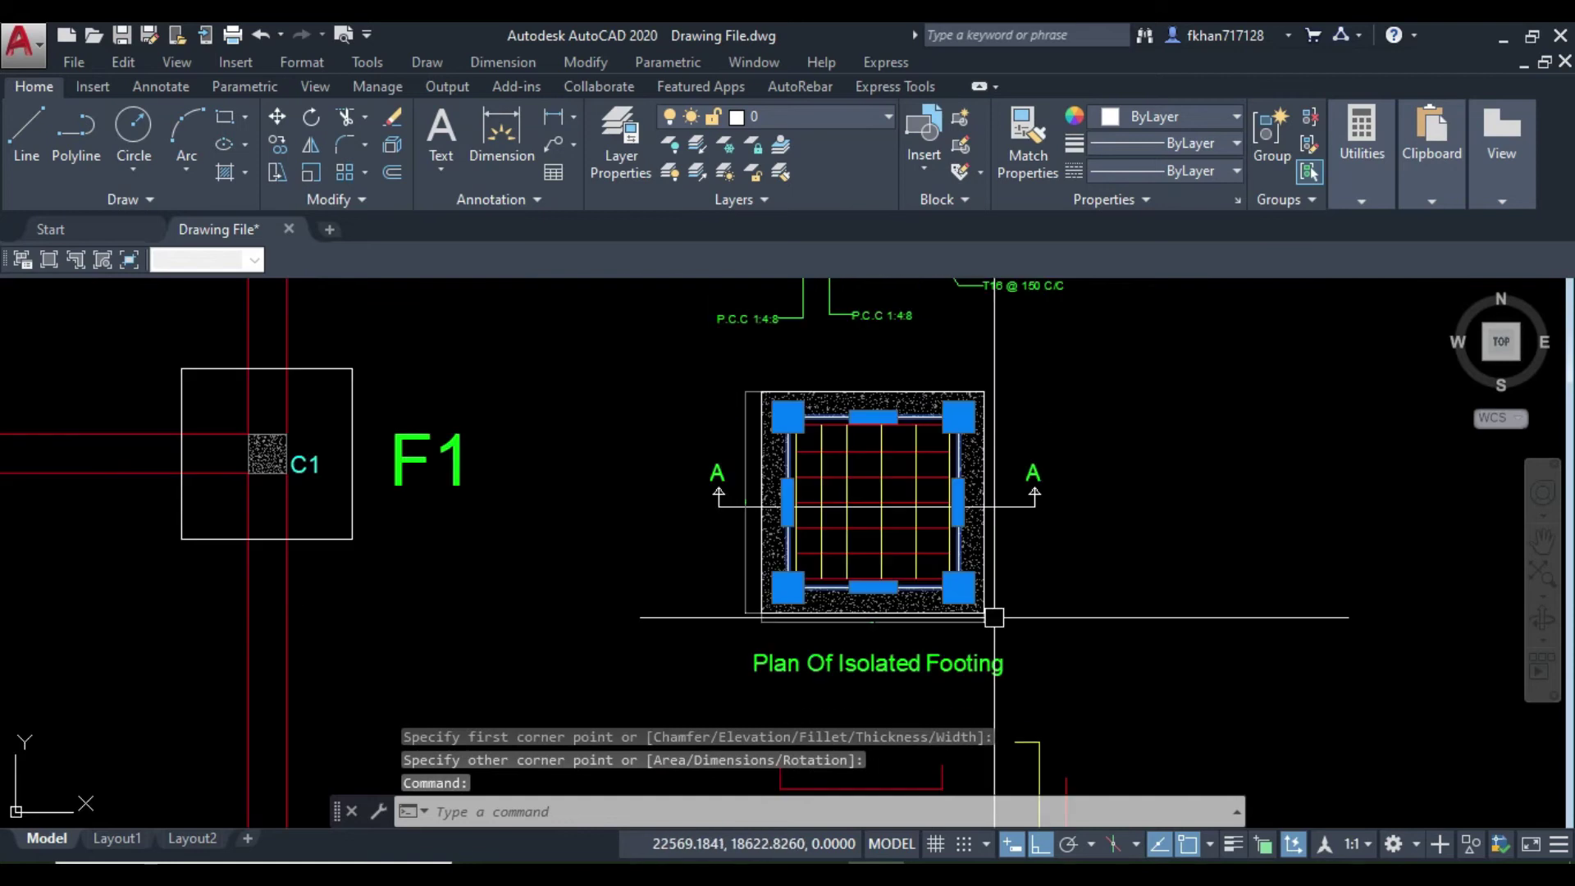
left_click(1233, 117)
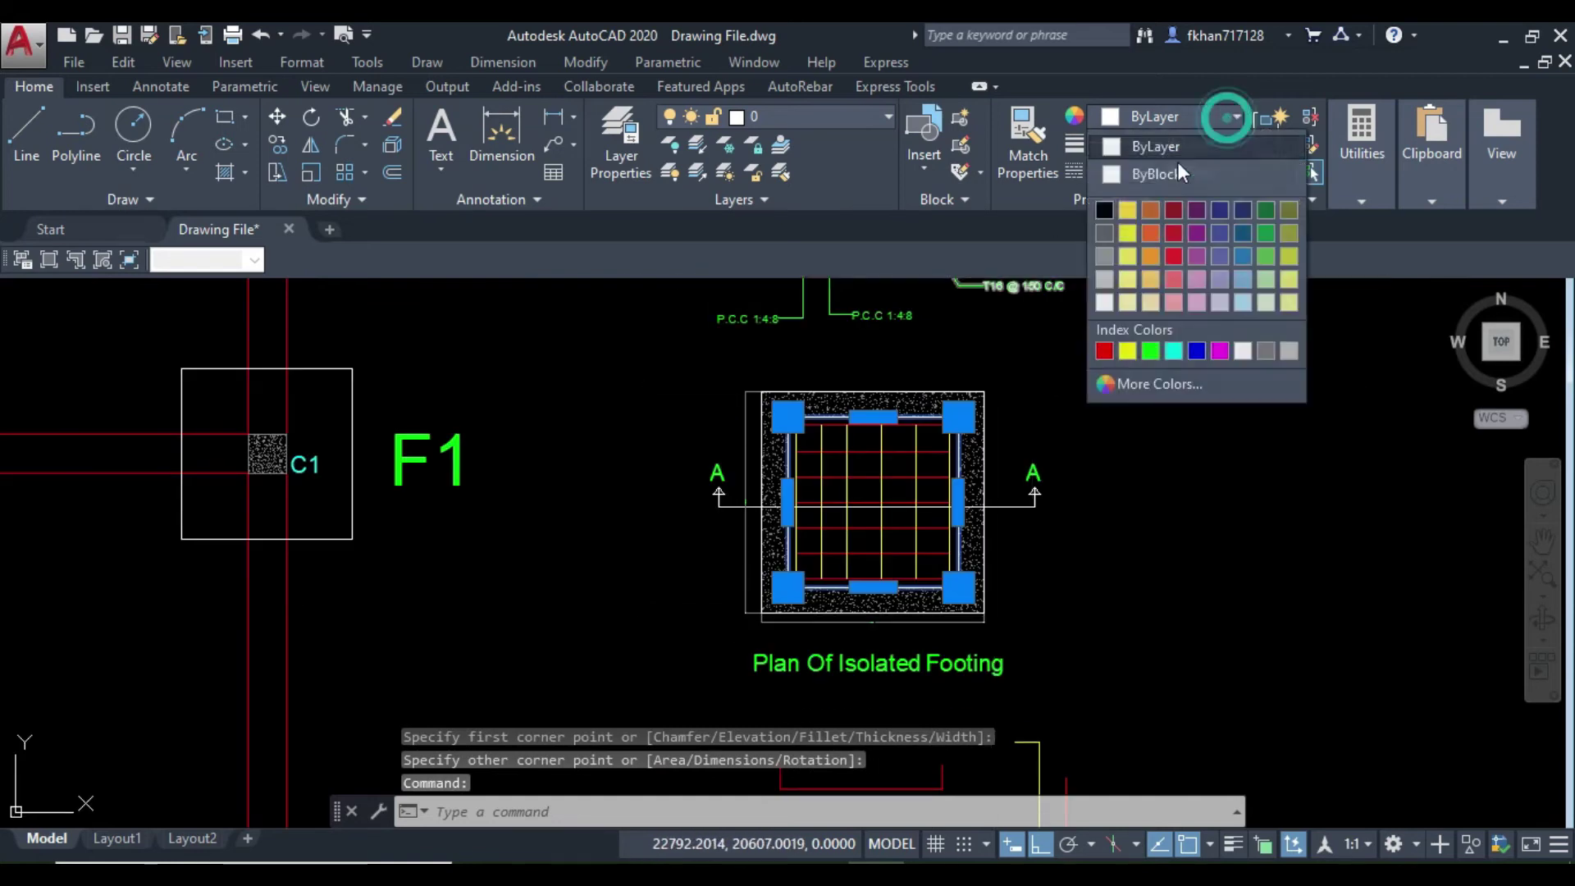
left_click(1100, 347)
key("Escape")
scroll(957, 534, "up", 4)
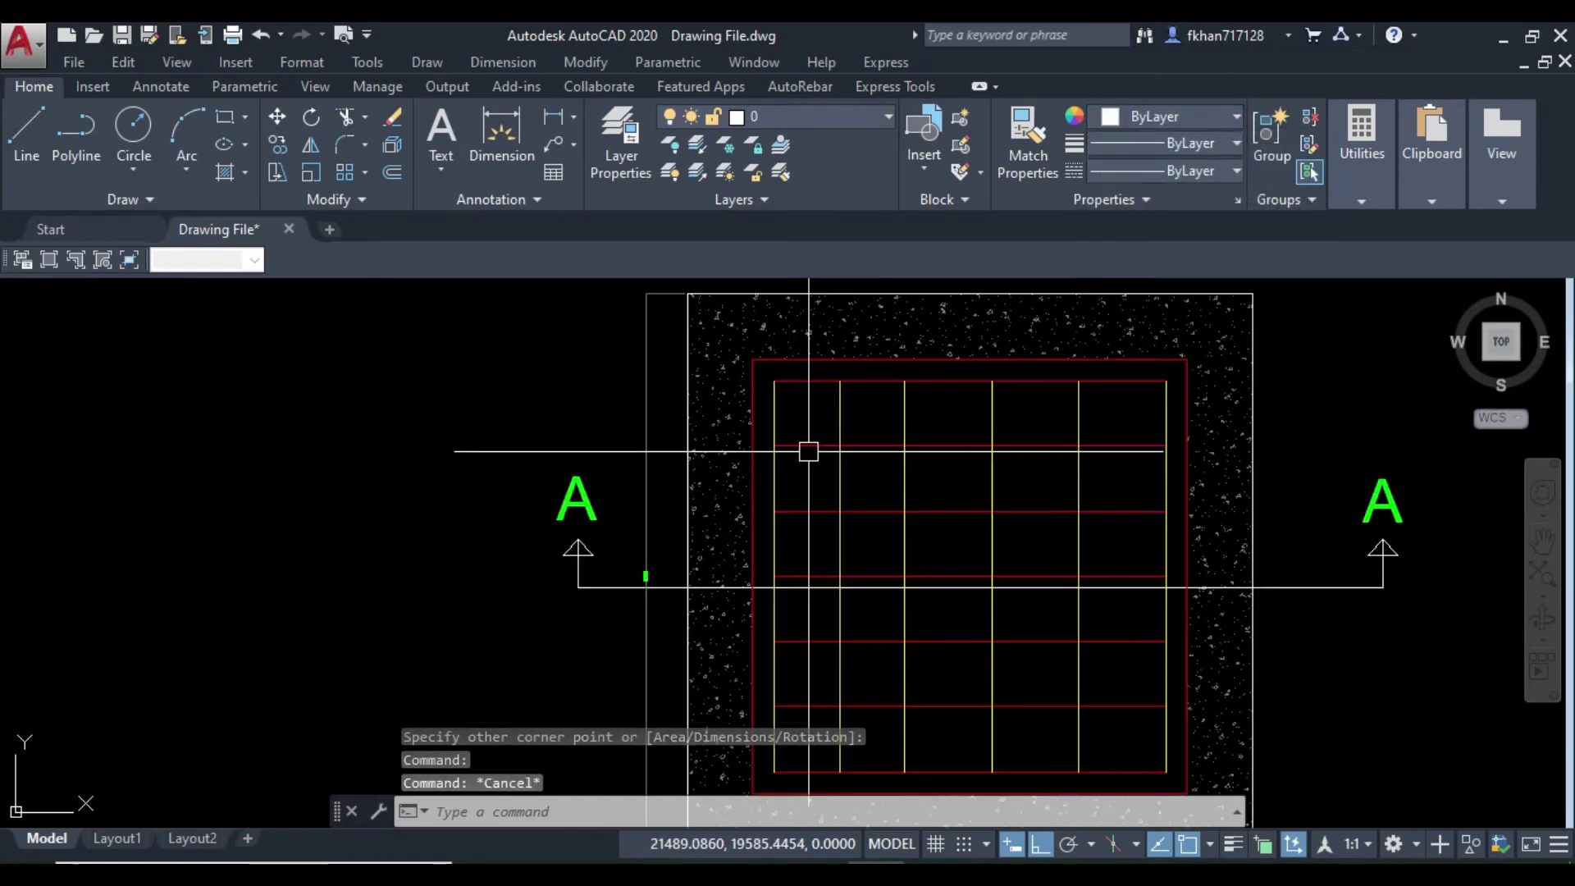
scroll(809, 446, "up", 2)
scroll(636, 366, "down", 5)
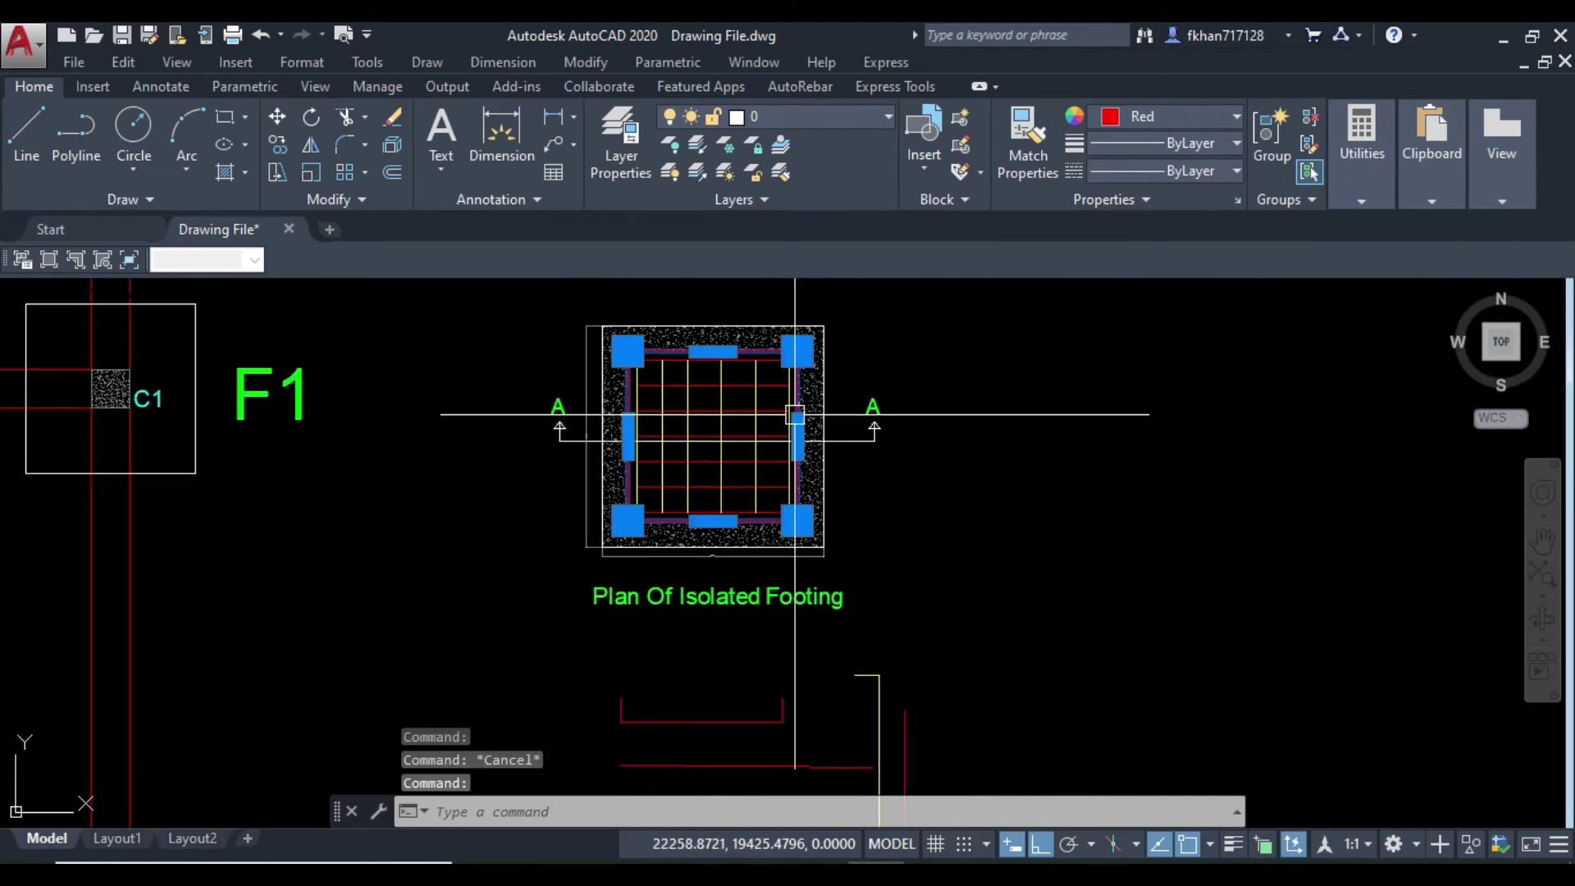
scroll(803, 397, "up", 5)
key("Escape")
scroll(865, 475, "down", 2)
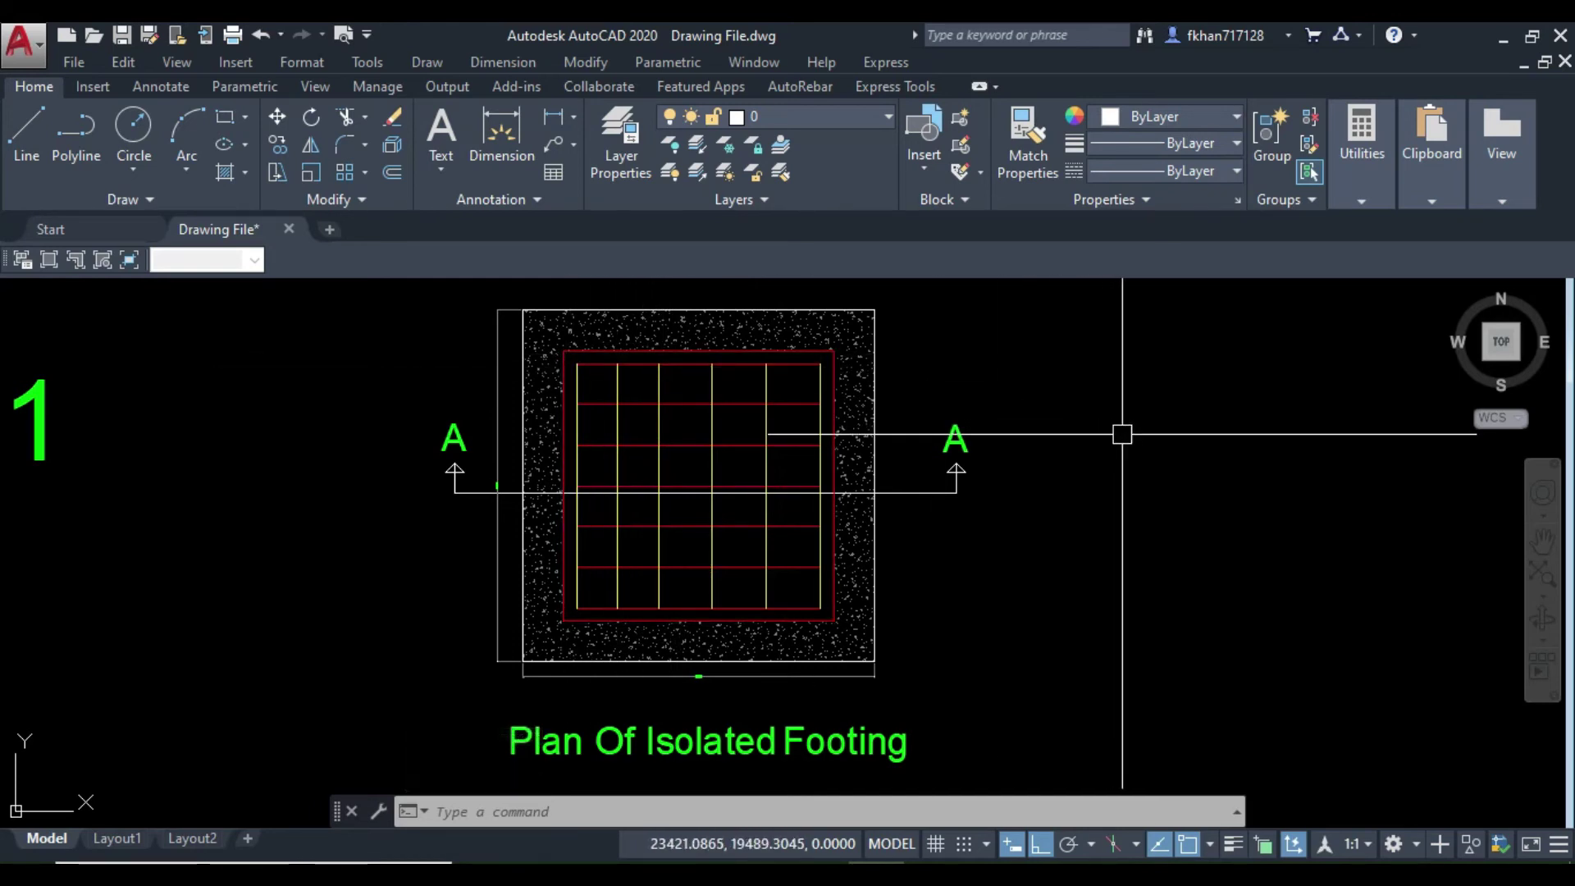
type("li")
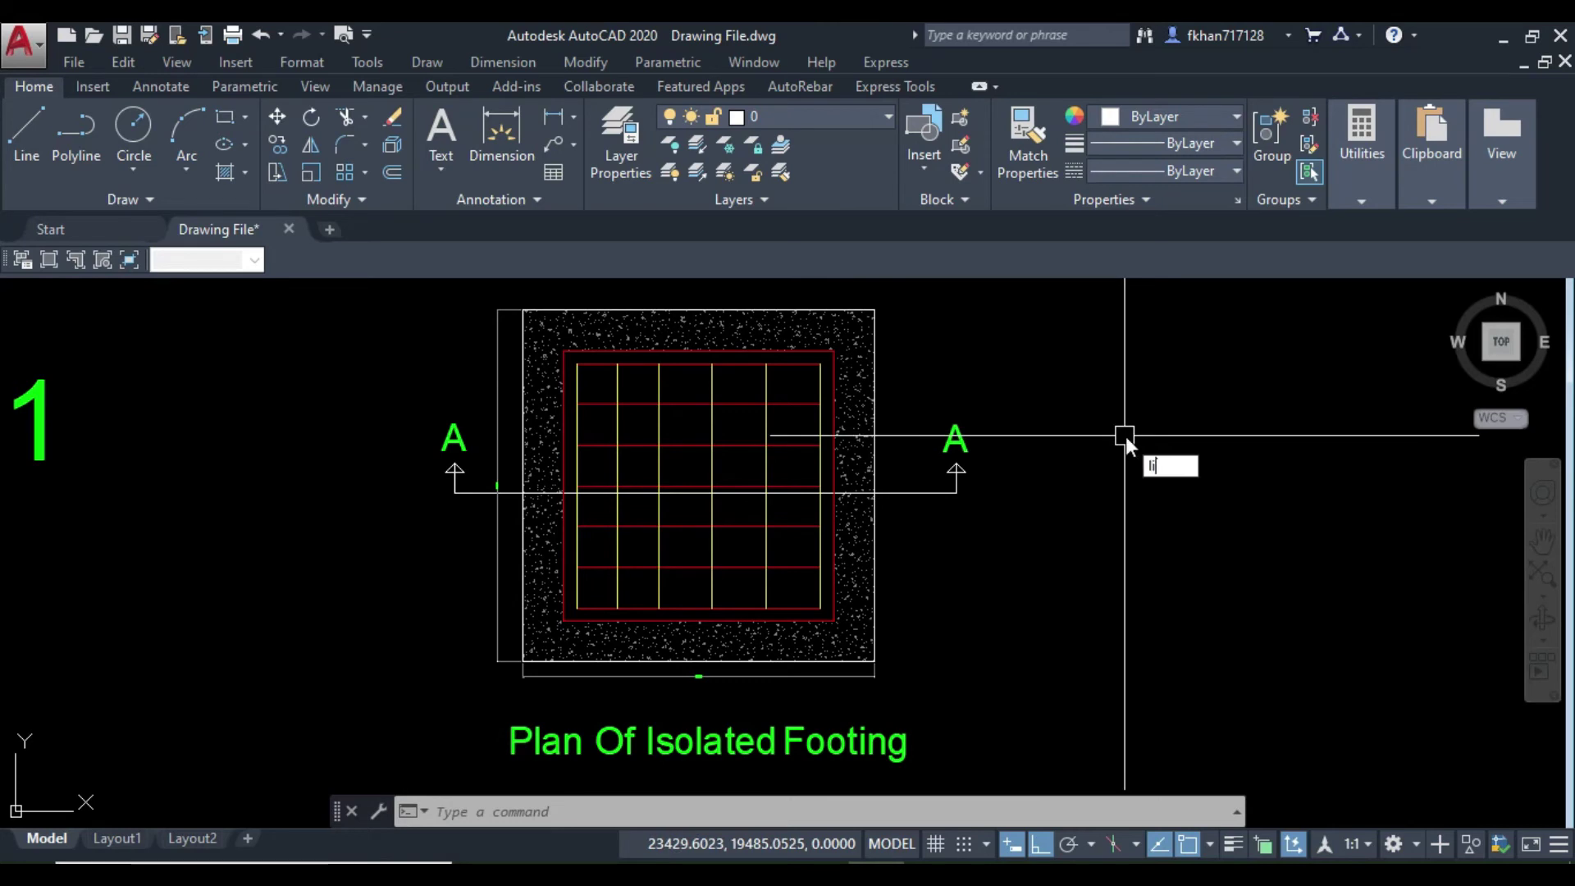
key("Return")
scroll(862, 361, "up", 4)
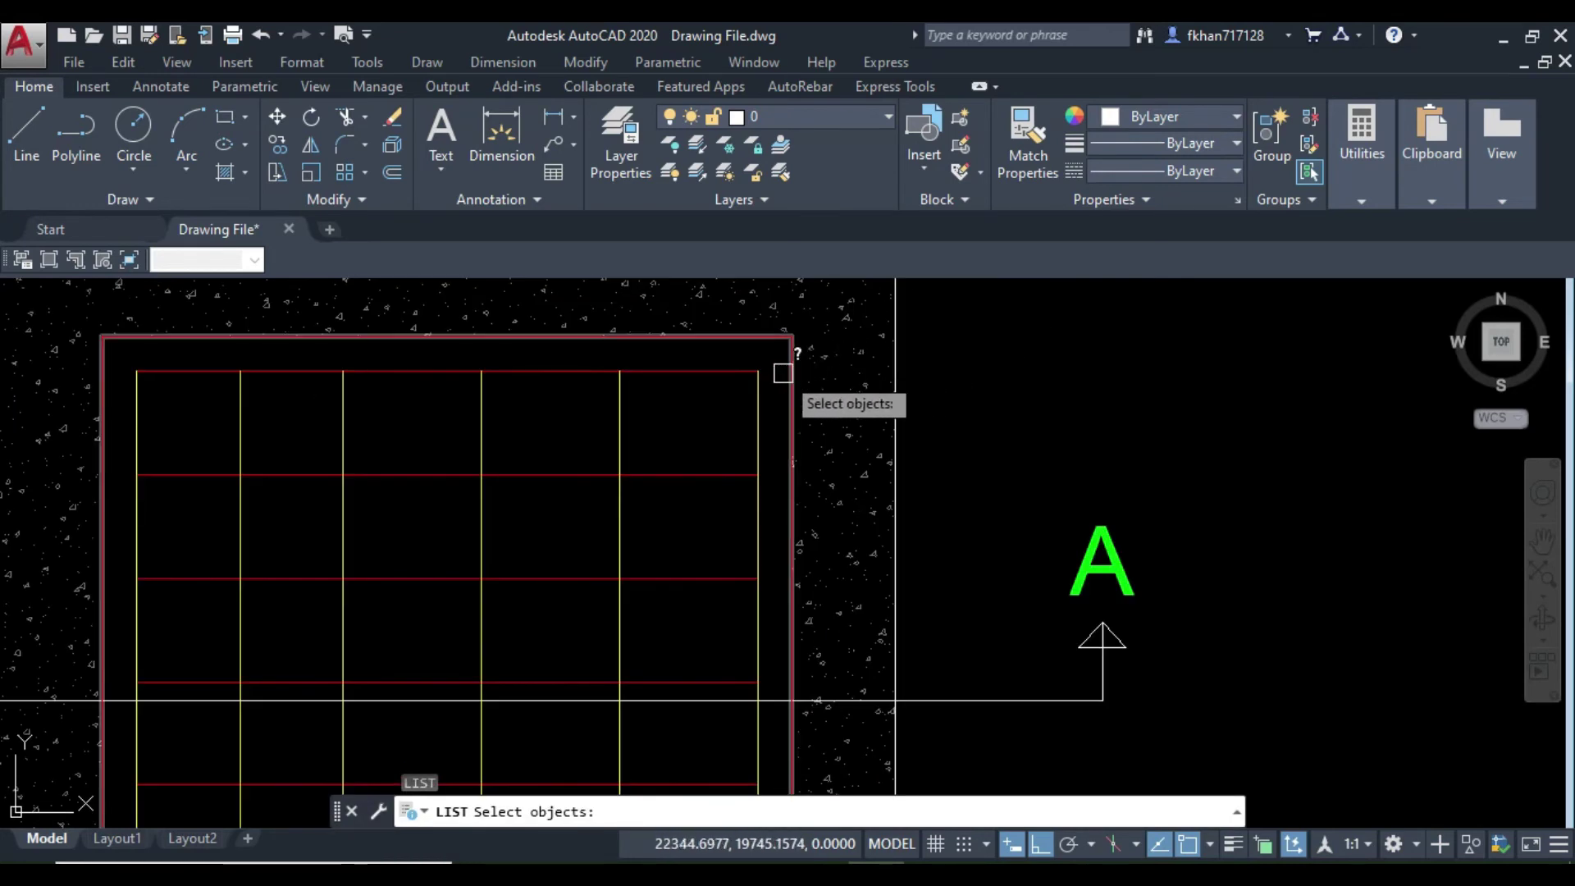
left_click(783, 373)
key("Return")
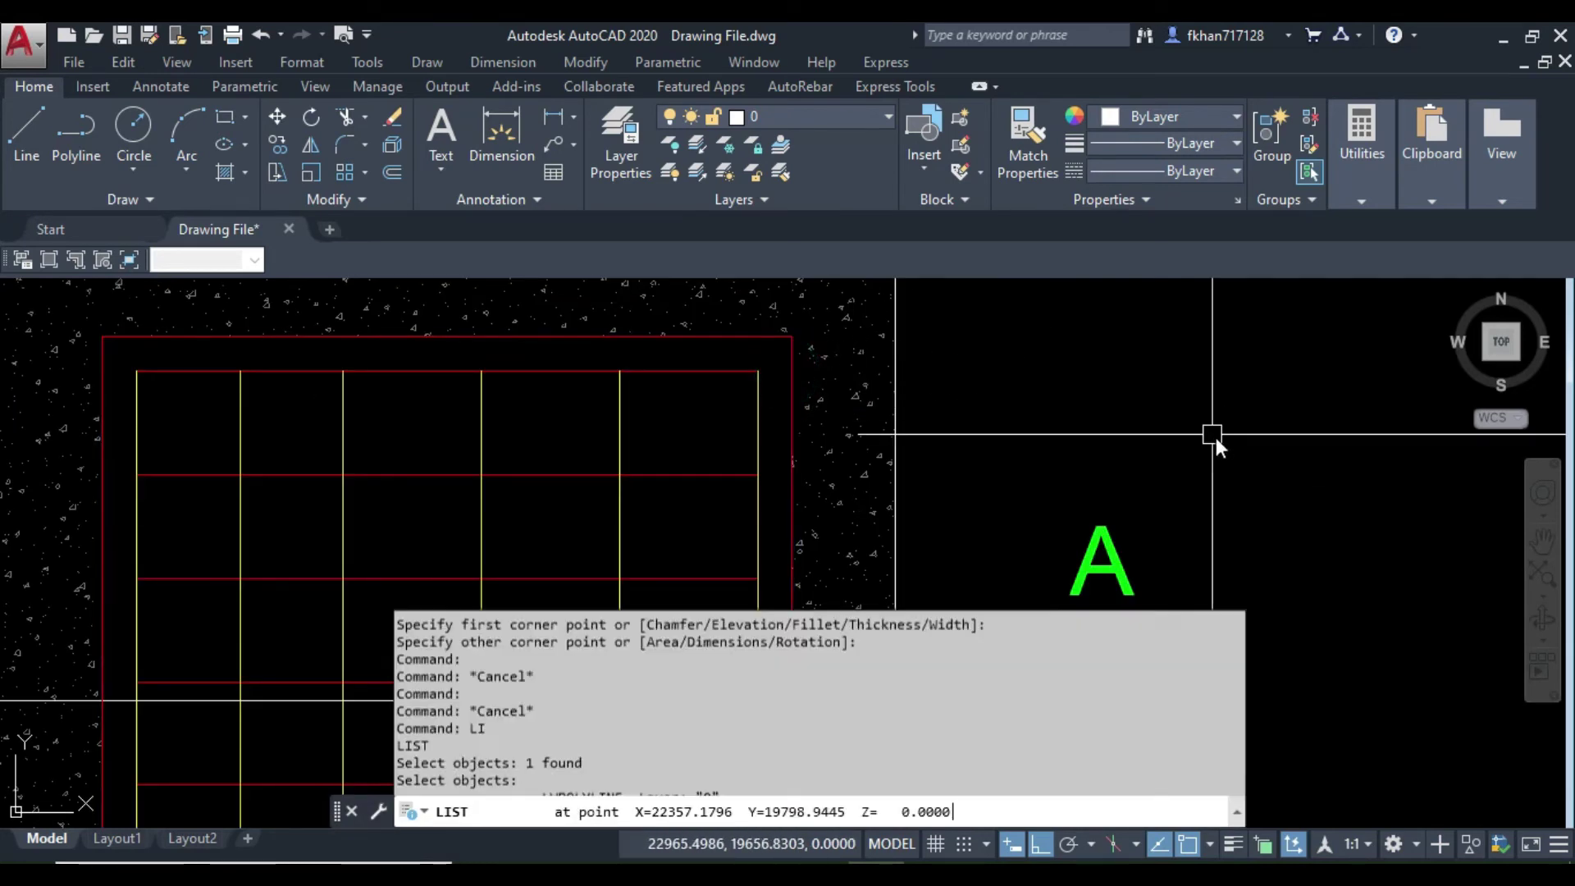
triple_click(501, 699)
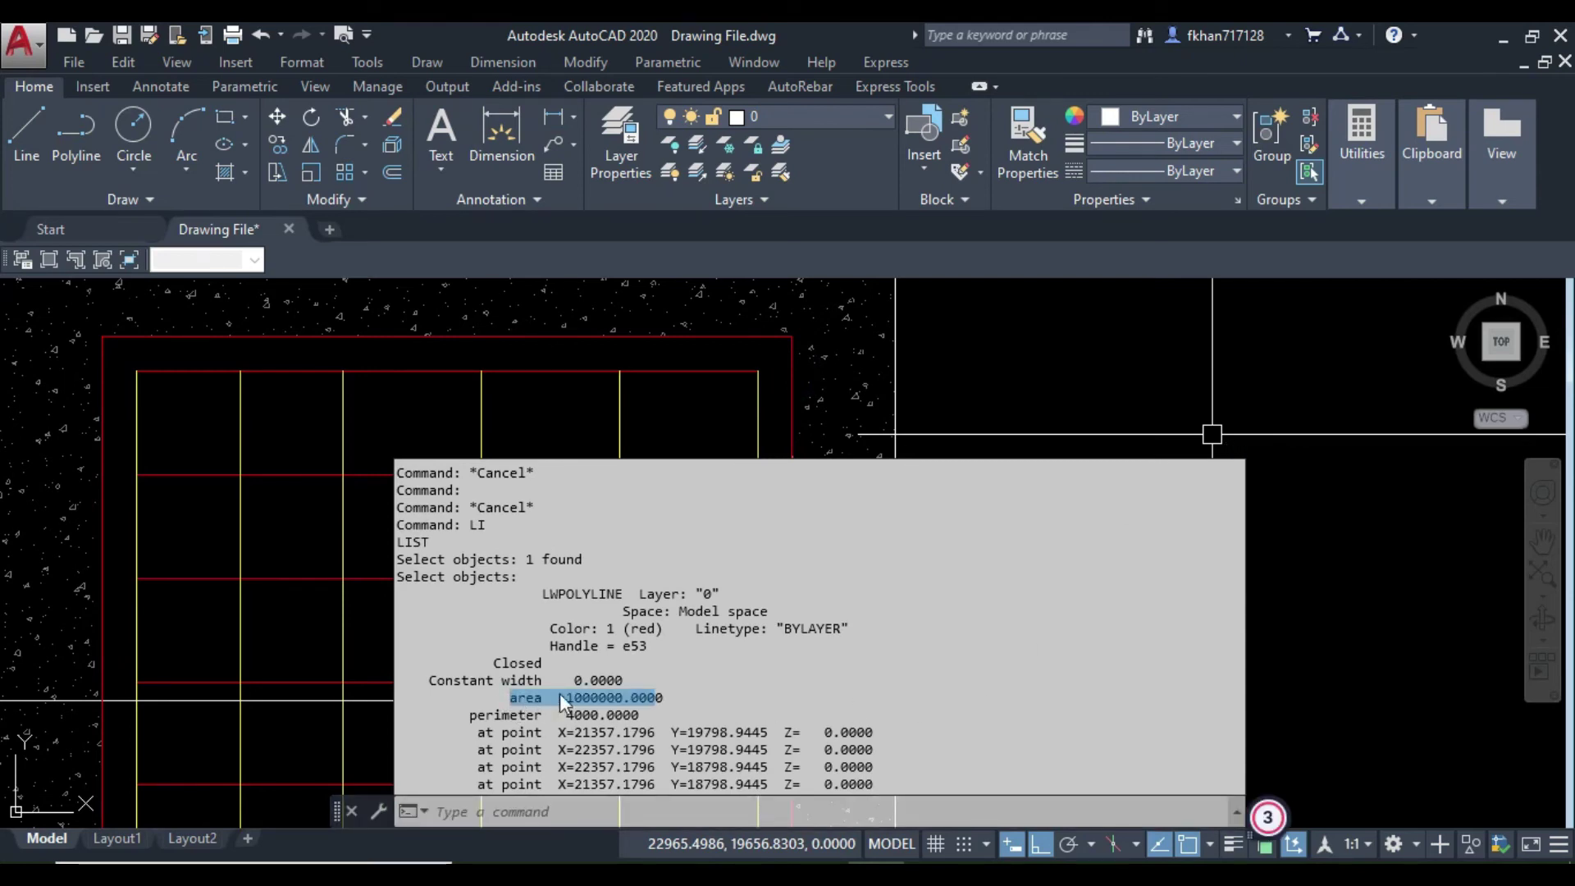
left_click_drag(462, 715, 595, 720)
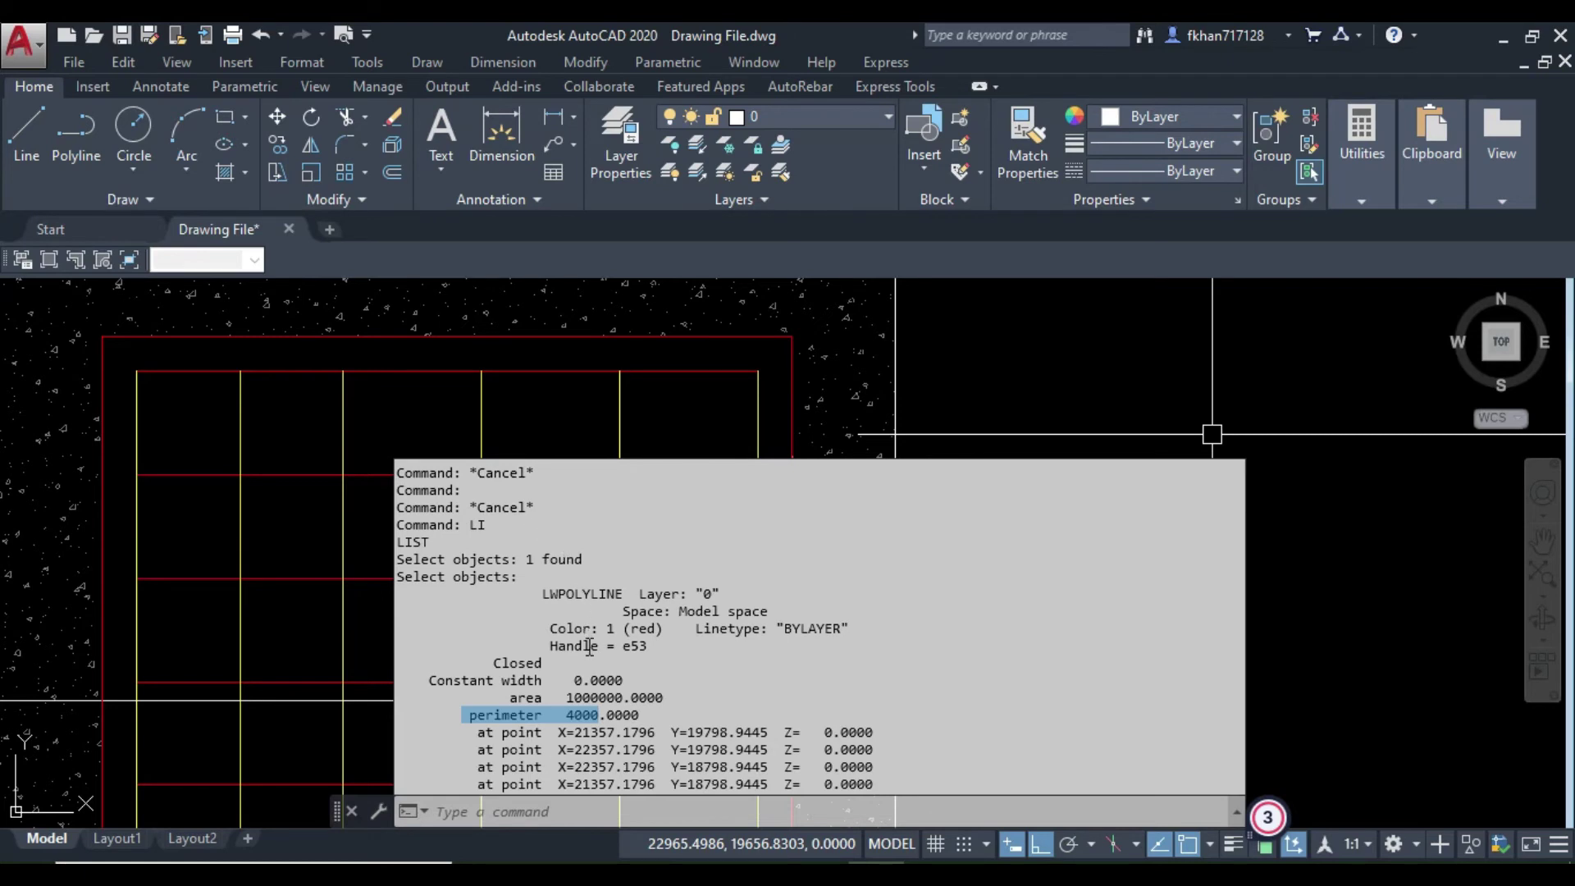
left_click(599, 723)
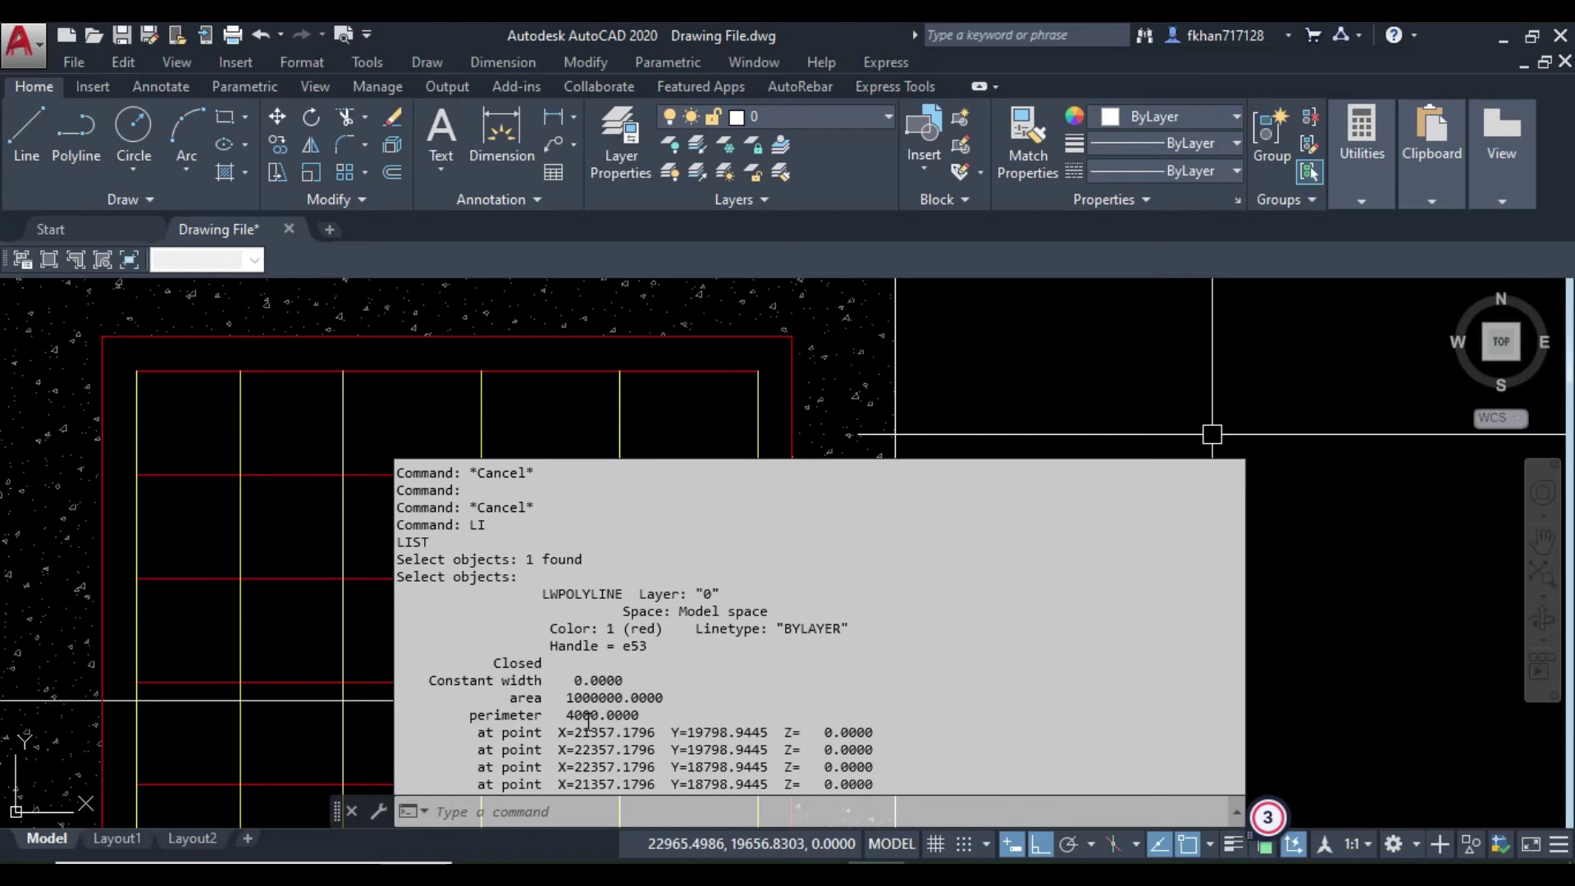
left_click(985, 362)
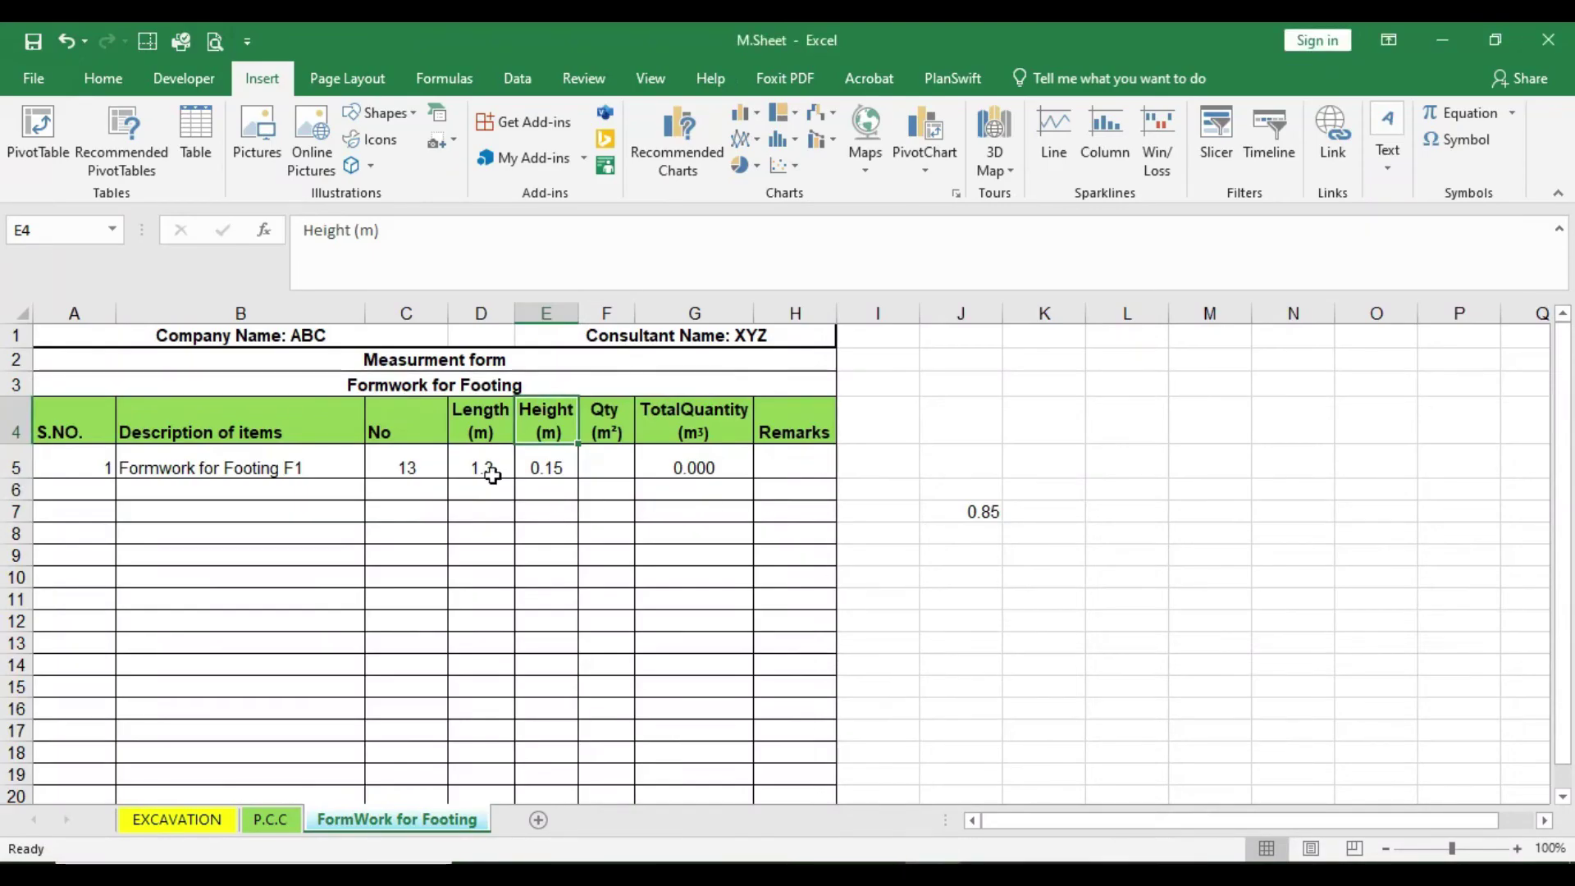
- Set footing F1's length in D5 to 4 and move to height cell E5
left_click(492, 474)
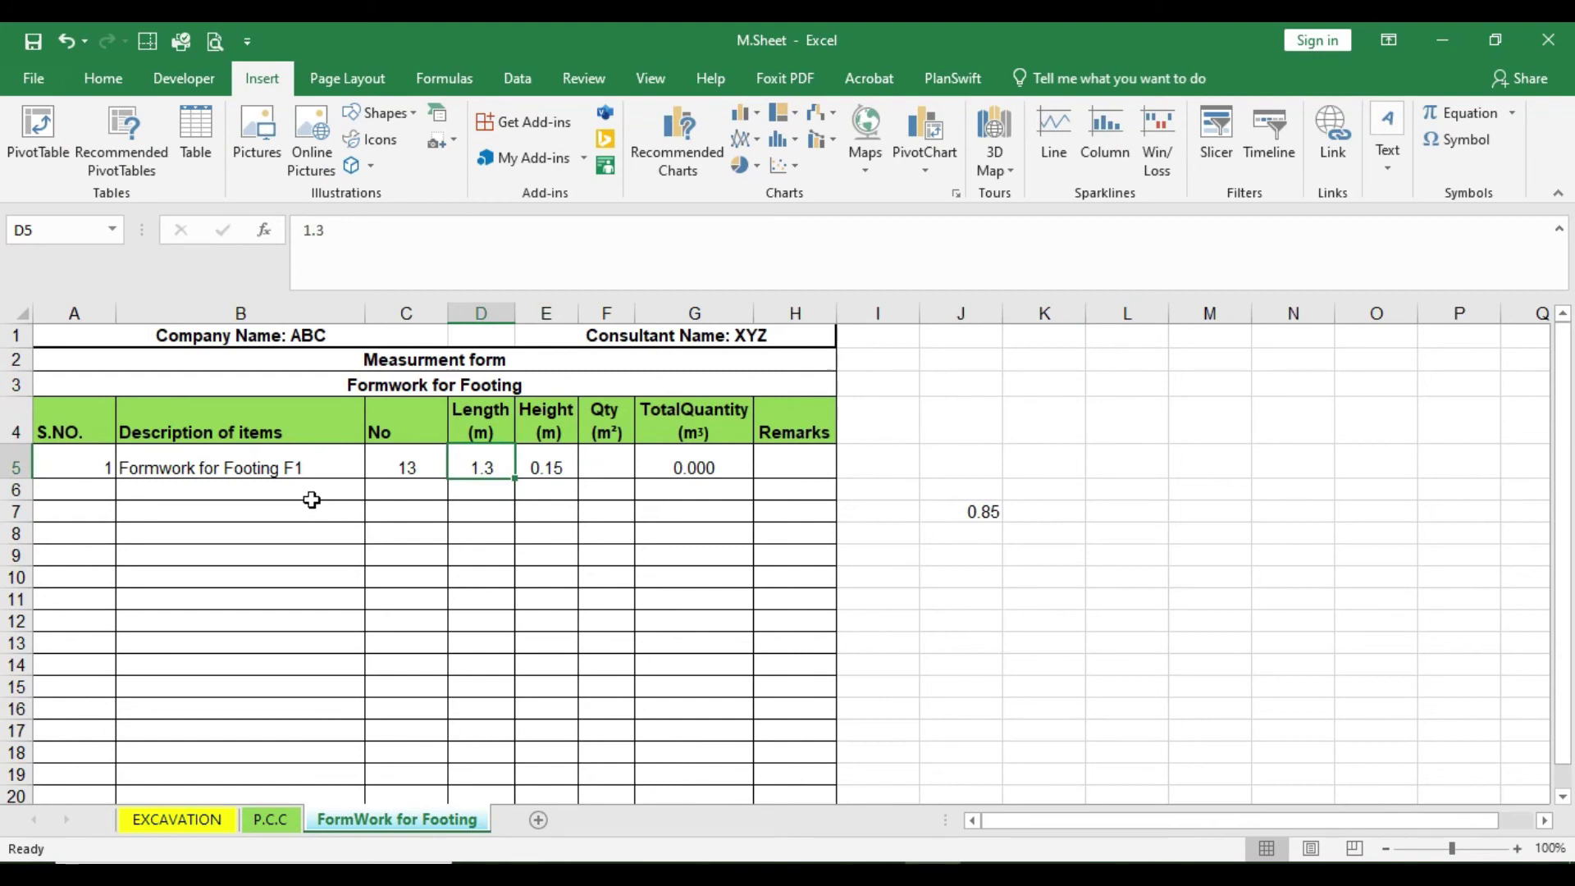
type("4")
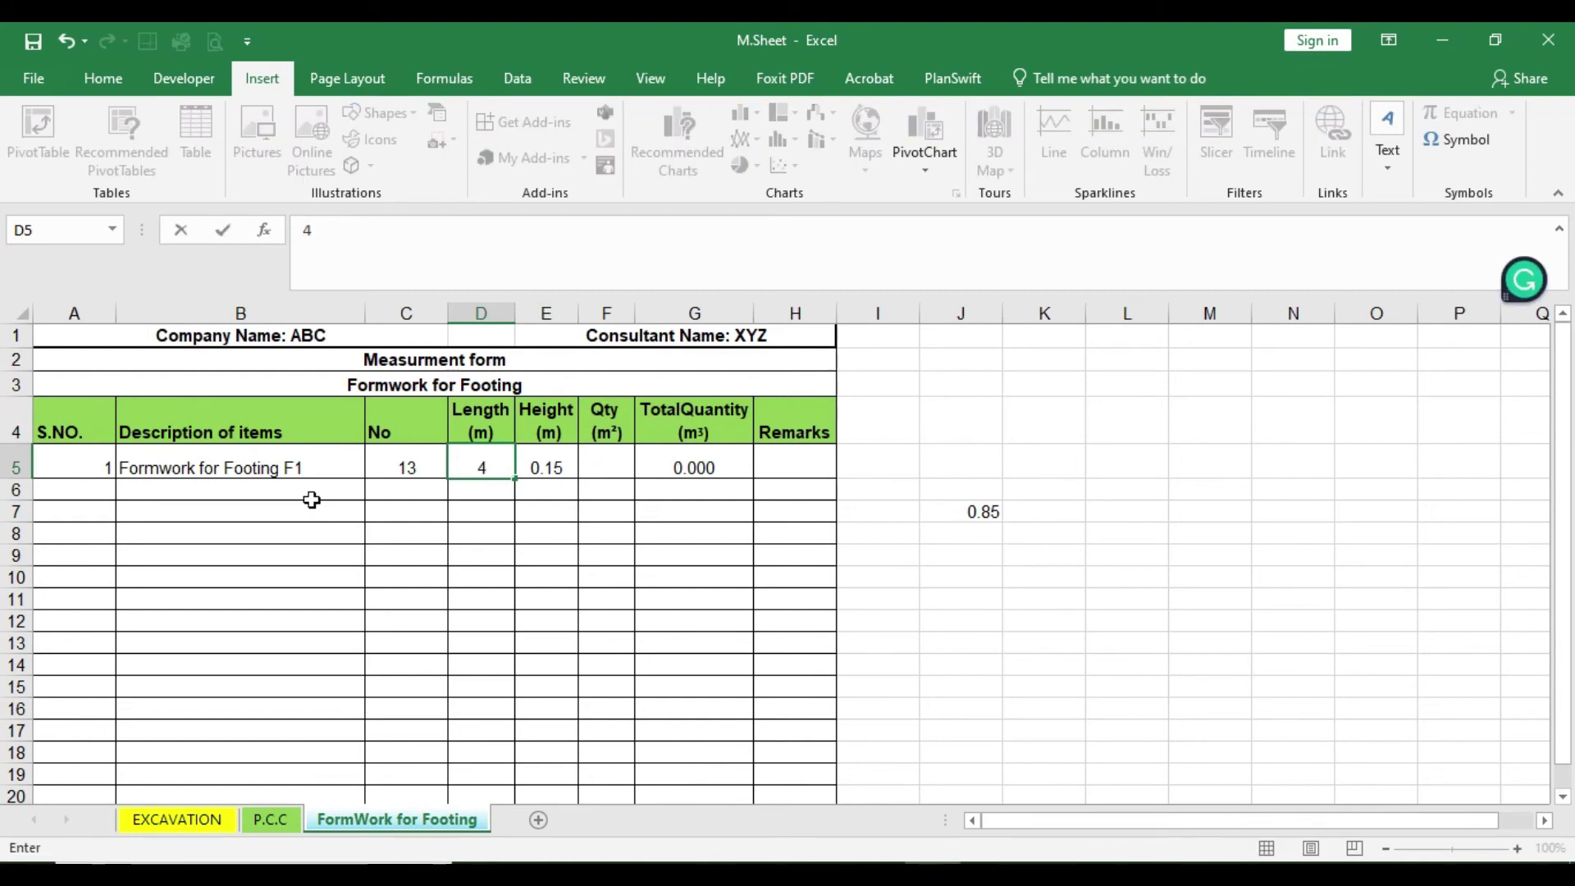
key("Return")
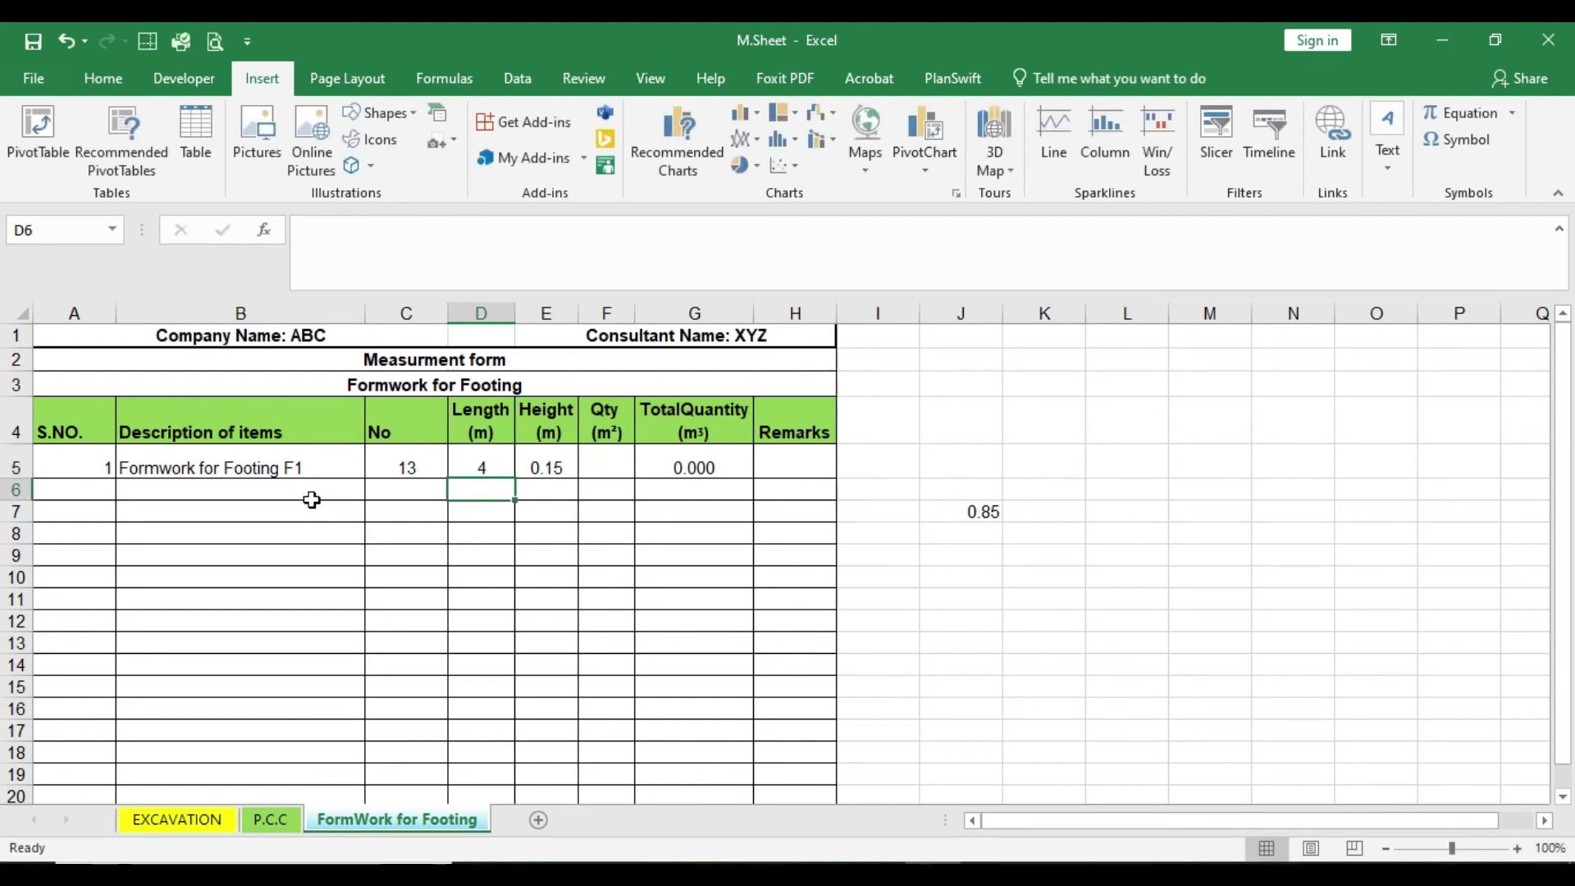
left_click(482, 463)
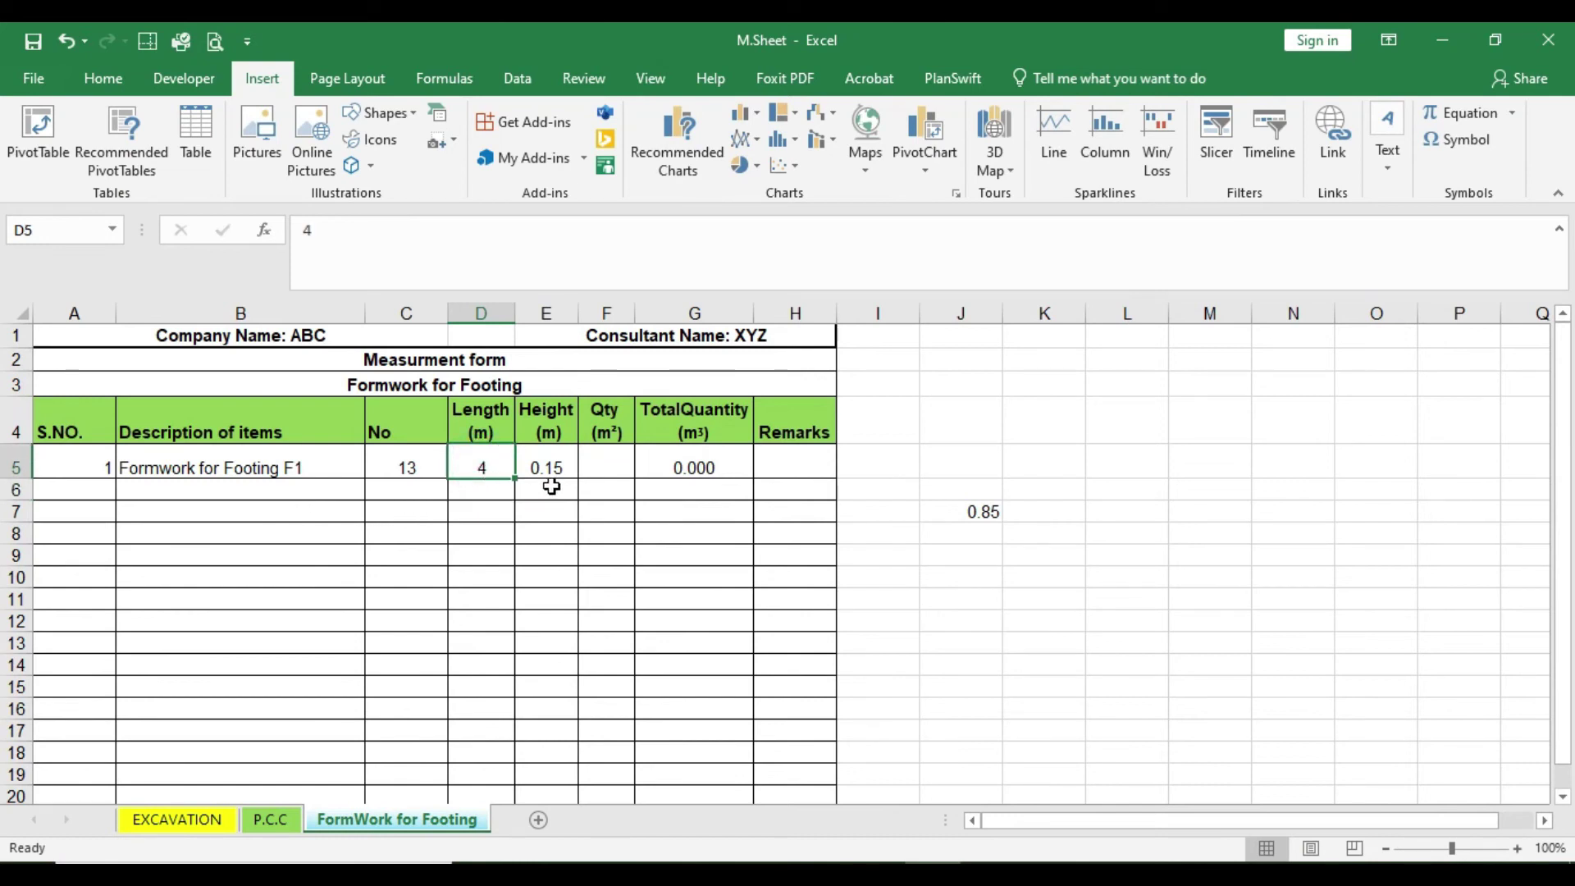
left_click(535, 458)
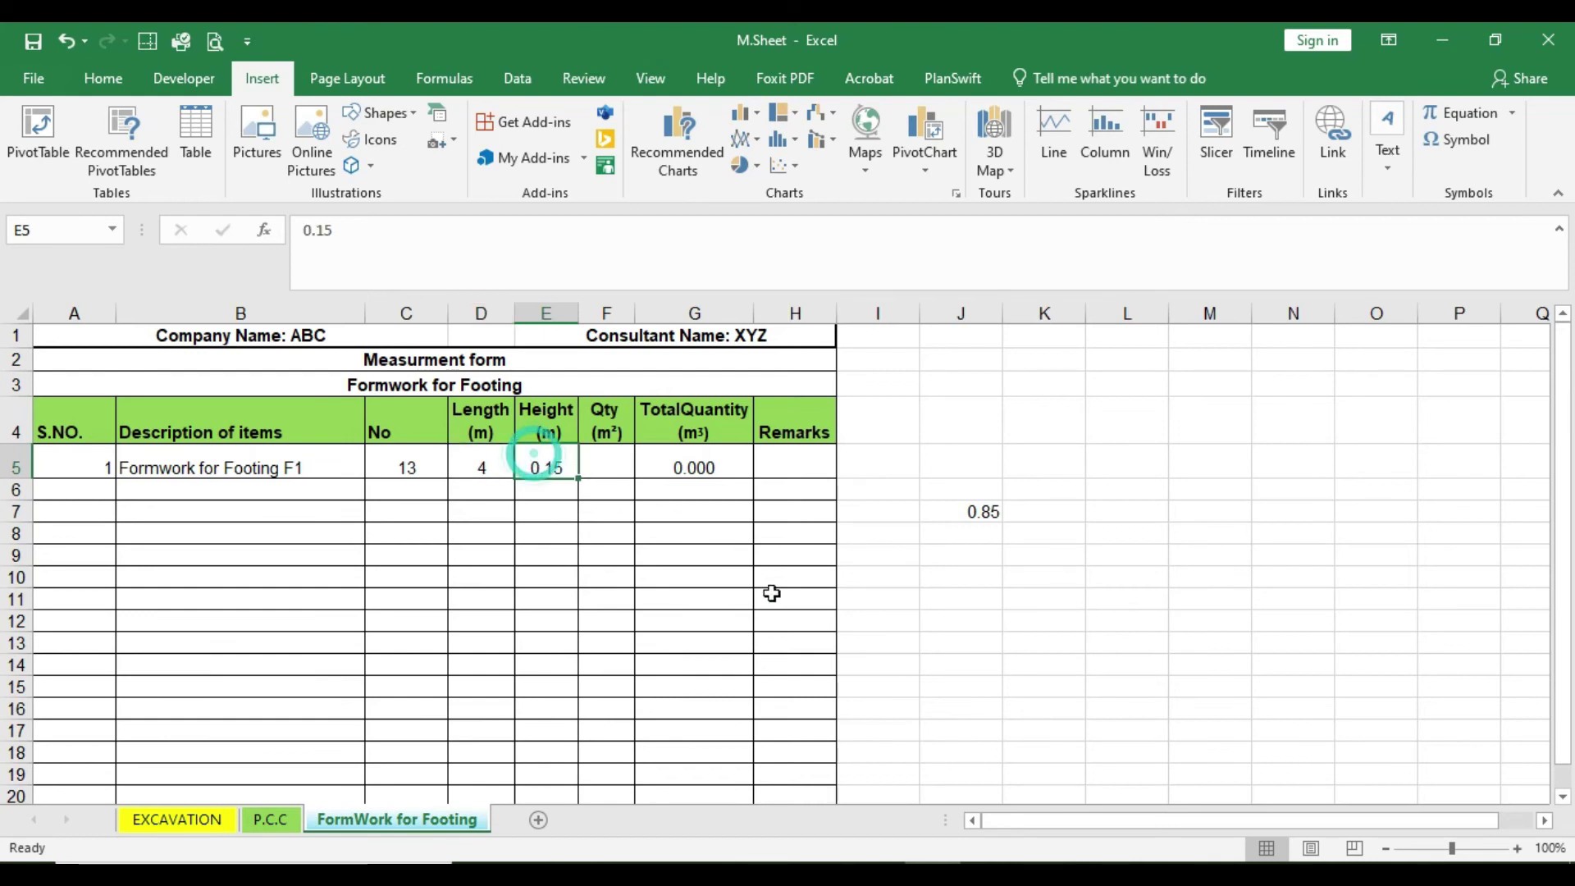
scroll(662, 580, "up", 1)
scroll(679, 534, "up", 5)
- Add a 400.0 aligned dimension along the footing section's height using DLI
type("dli")
key("Return")
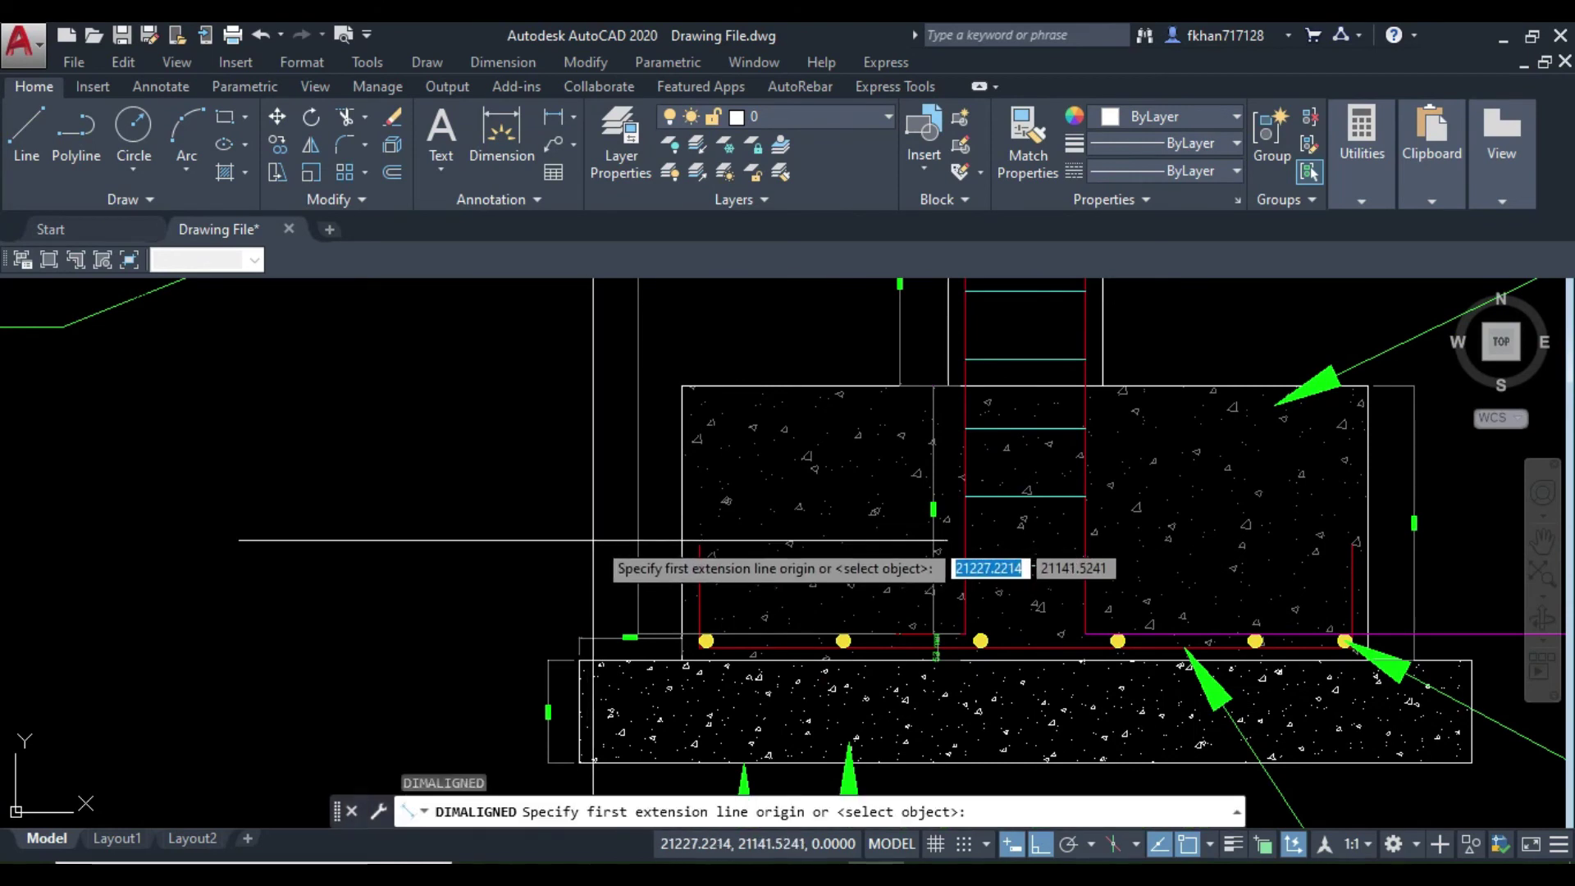
left_click(682, 385)
scroll(687, 653, "up", 4)
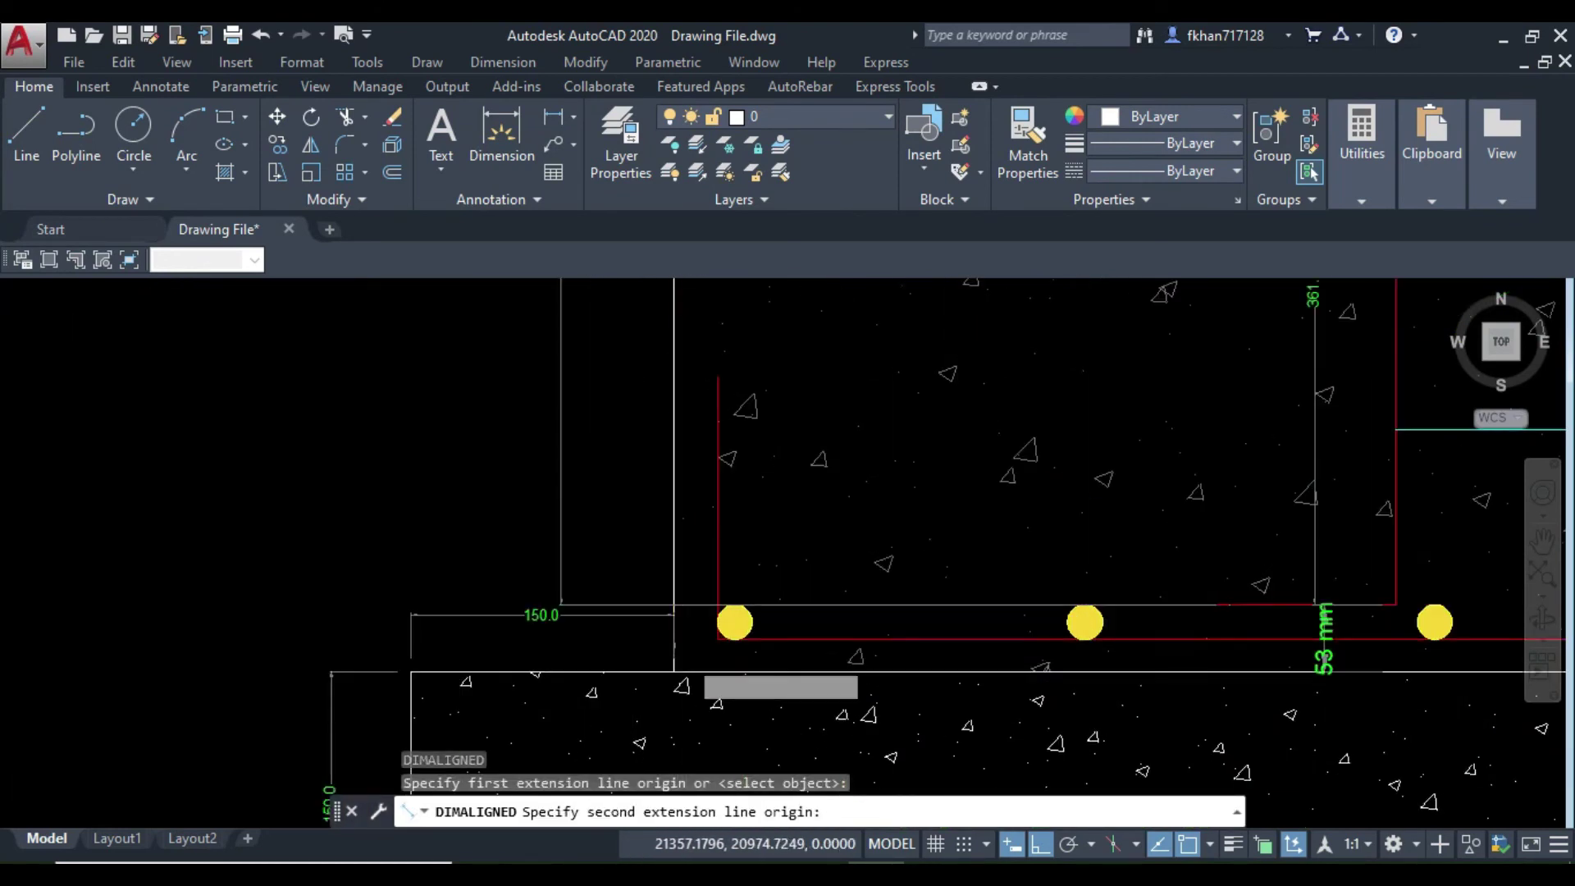
scroll(694, 662, "up", 2)
left_click(665, 680)
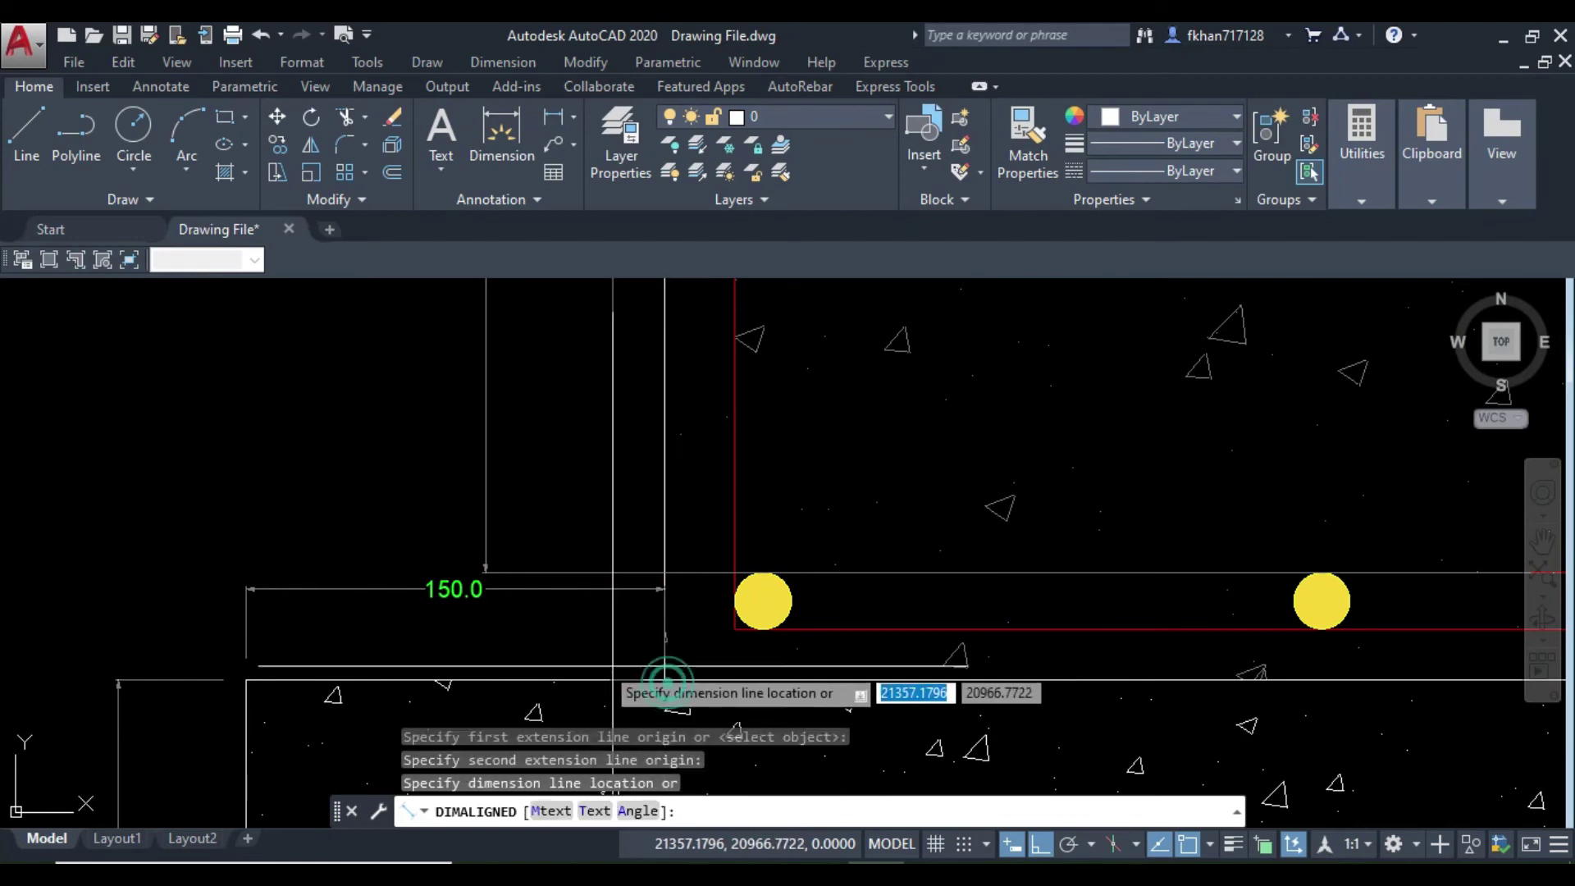
left_click(148, 630)
- In Excel, enter =400/1000 in cell K5 to convert the height to metres
scroll(511, 608, "down", 3)
scroll(365, 499, "up", 5)
scroll(472, 483, "down", 3)
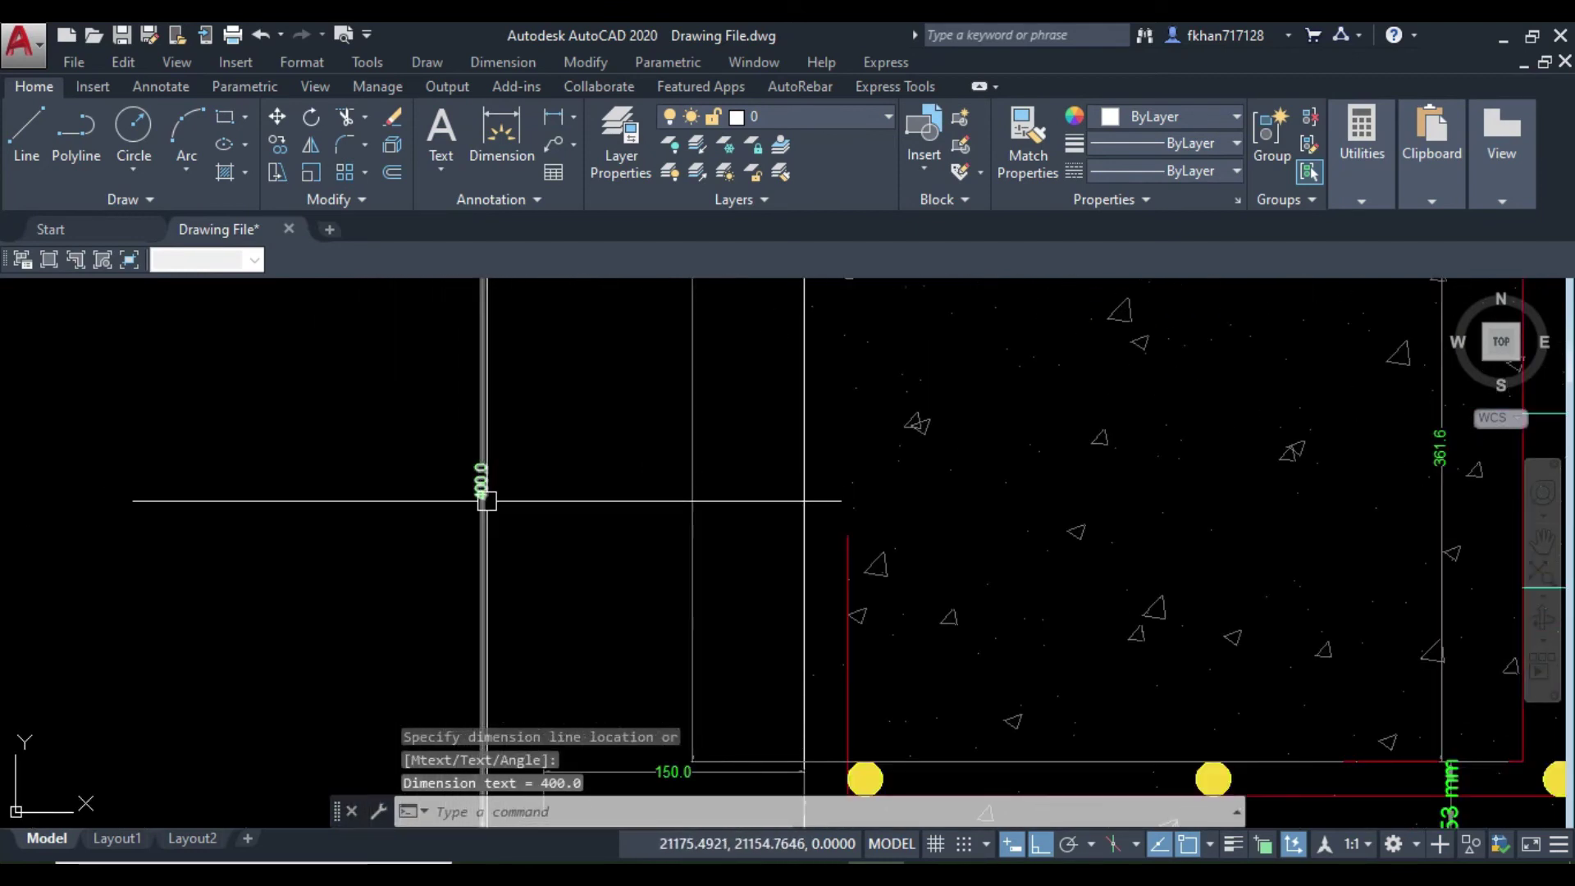
scroll(482, 485, "up", 3)
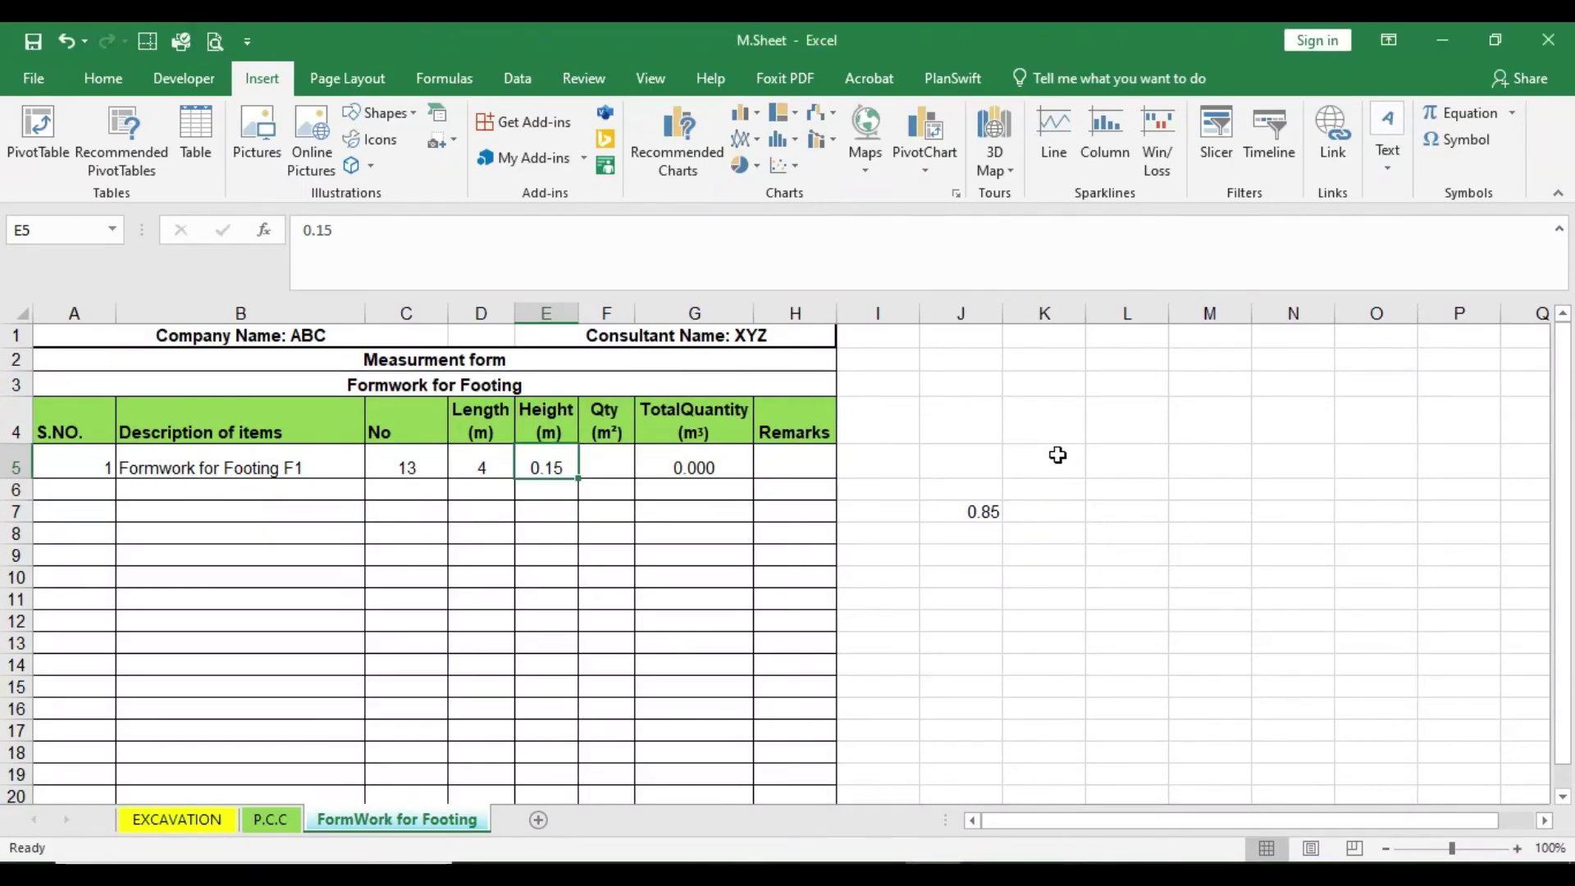
left_click(1058, 454)
type("=400/1000")
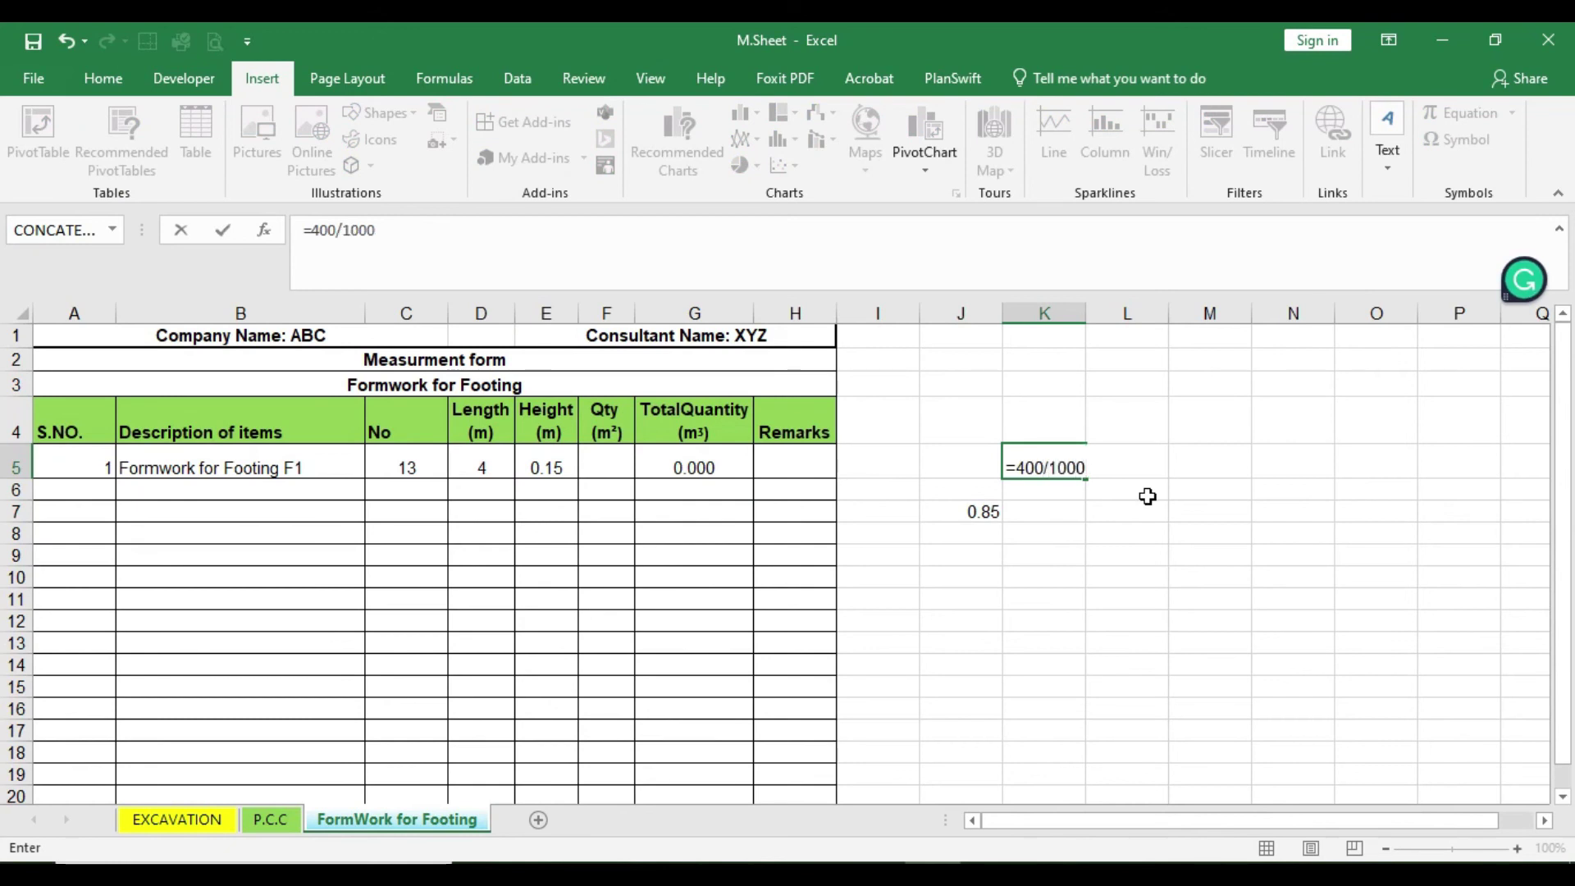
- Commit the K5 conversion to 0.4 and set footing F1's height in E5 to 0.4
key("Return")
left_click(1073, 468)
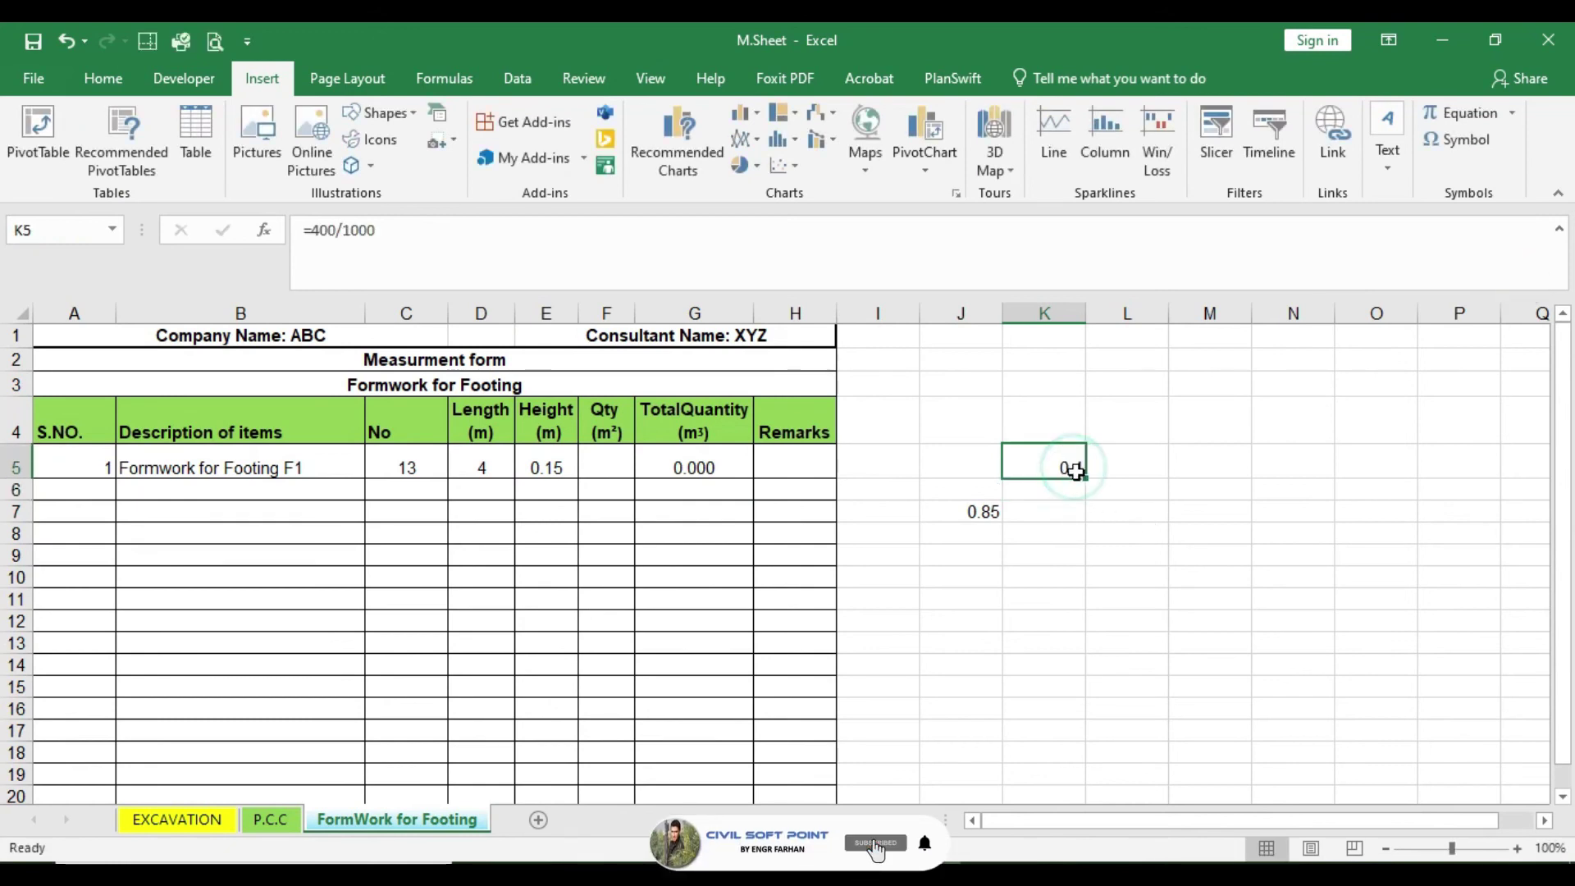
left_click(608, 461)
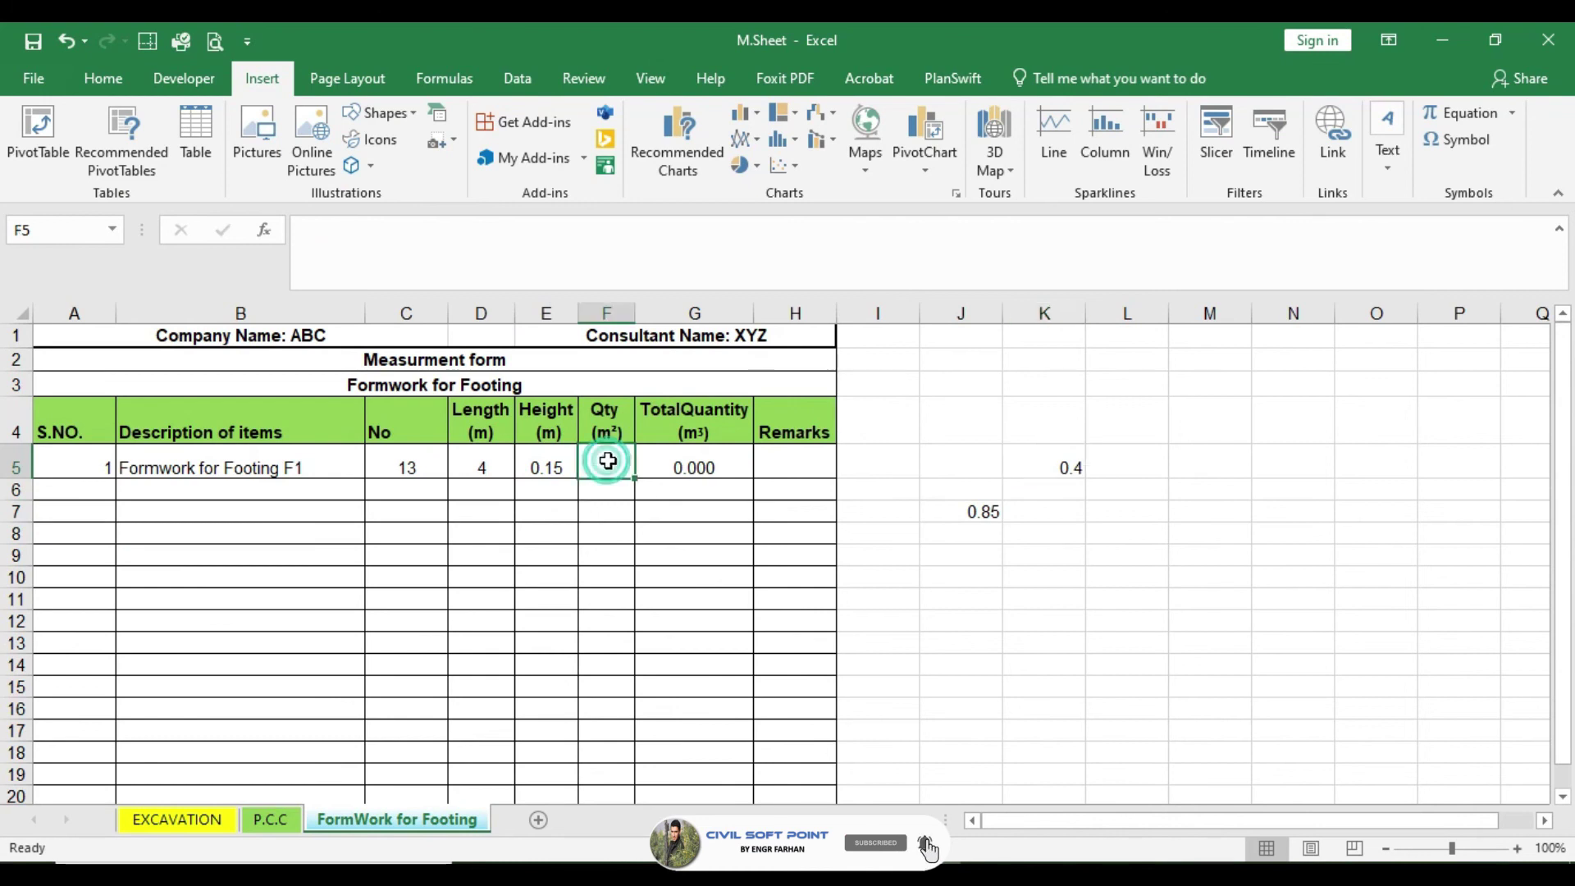
left_click(540, 465)
type("0.4")
key("Return")
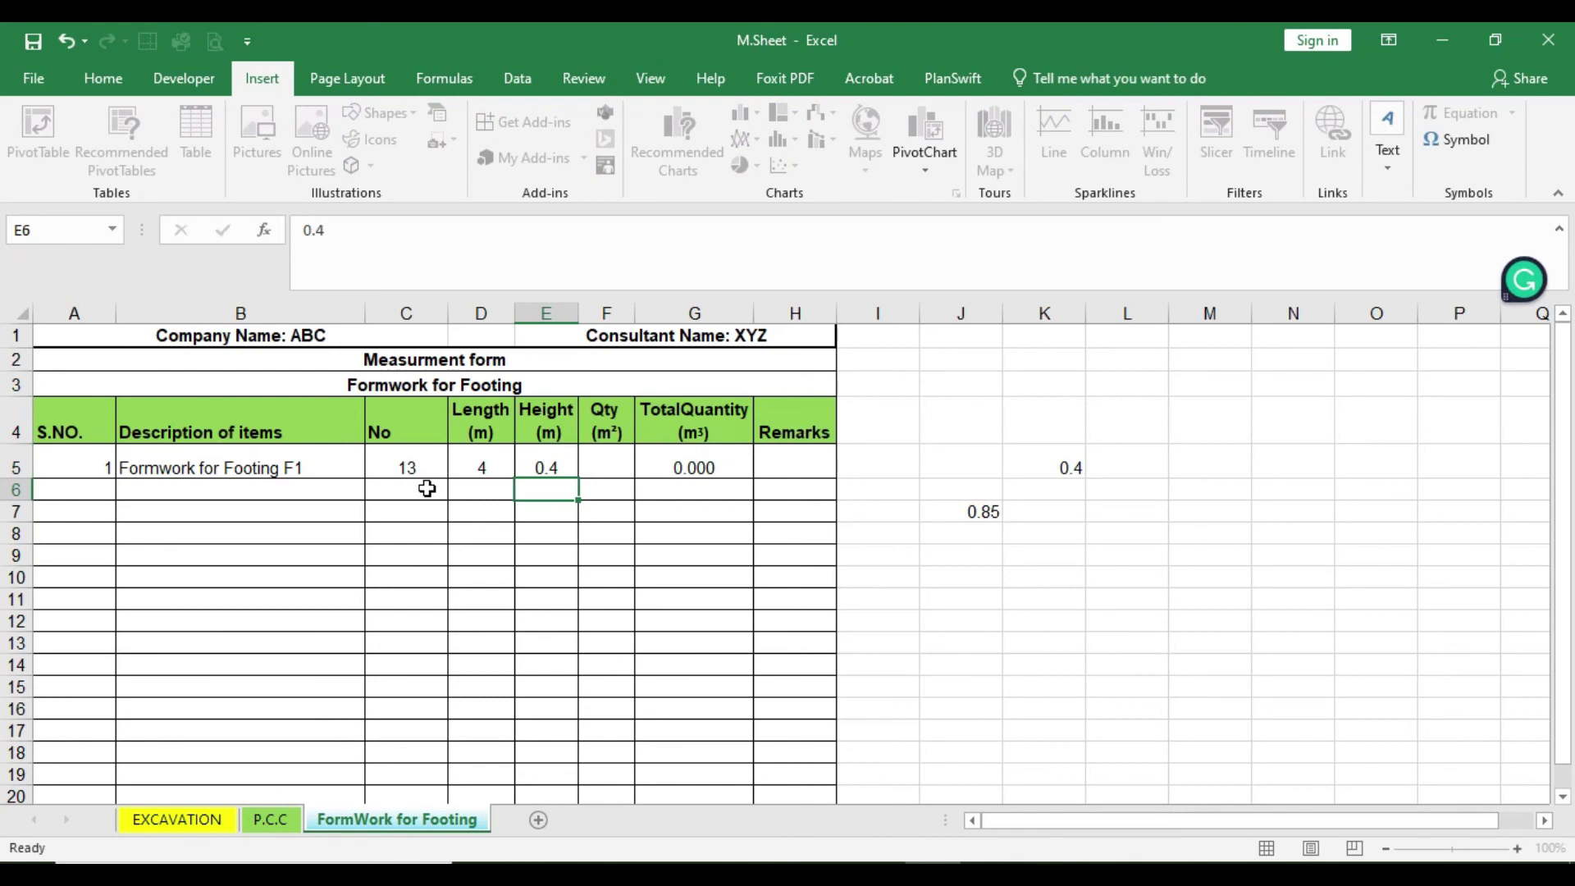
- Enter =C5*D5*E5 in Qty cell F5, giving a formwork quantity of 20.8
left_click(606, 477)
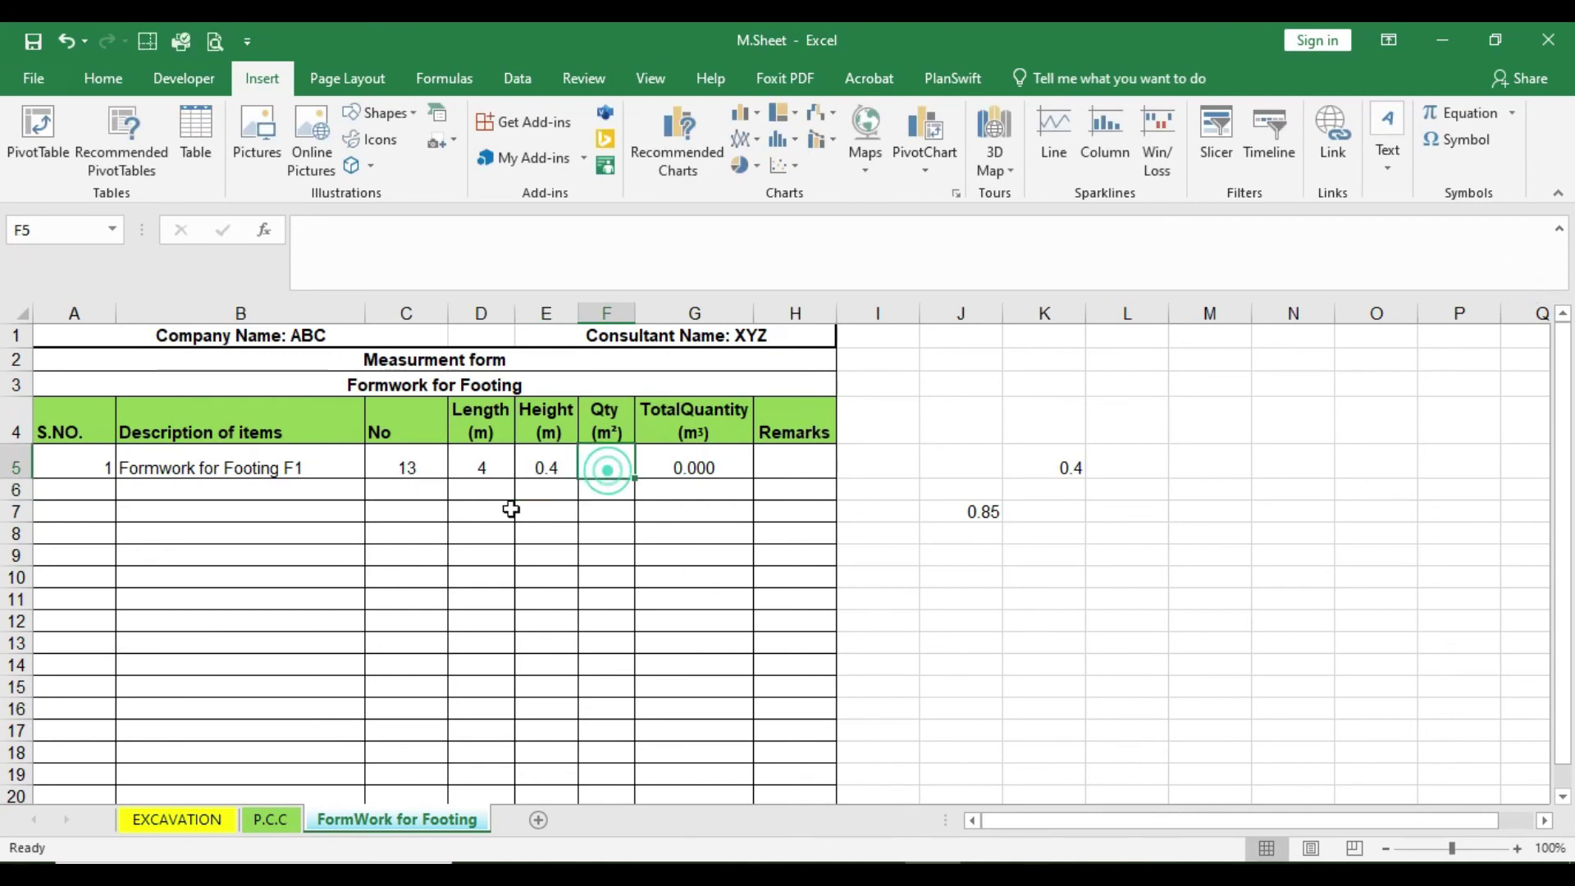
type("=")
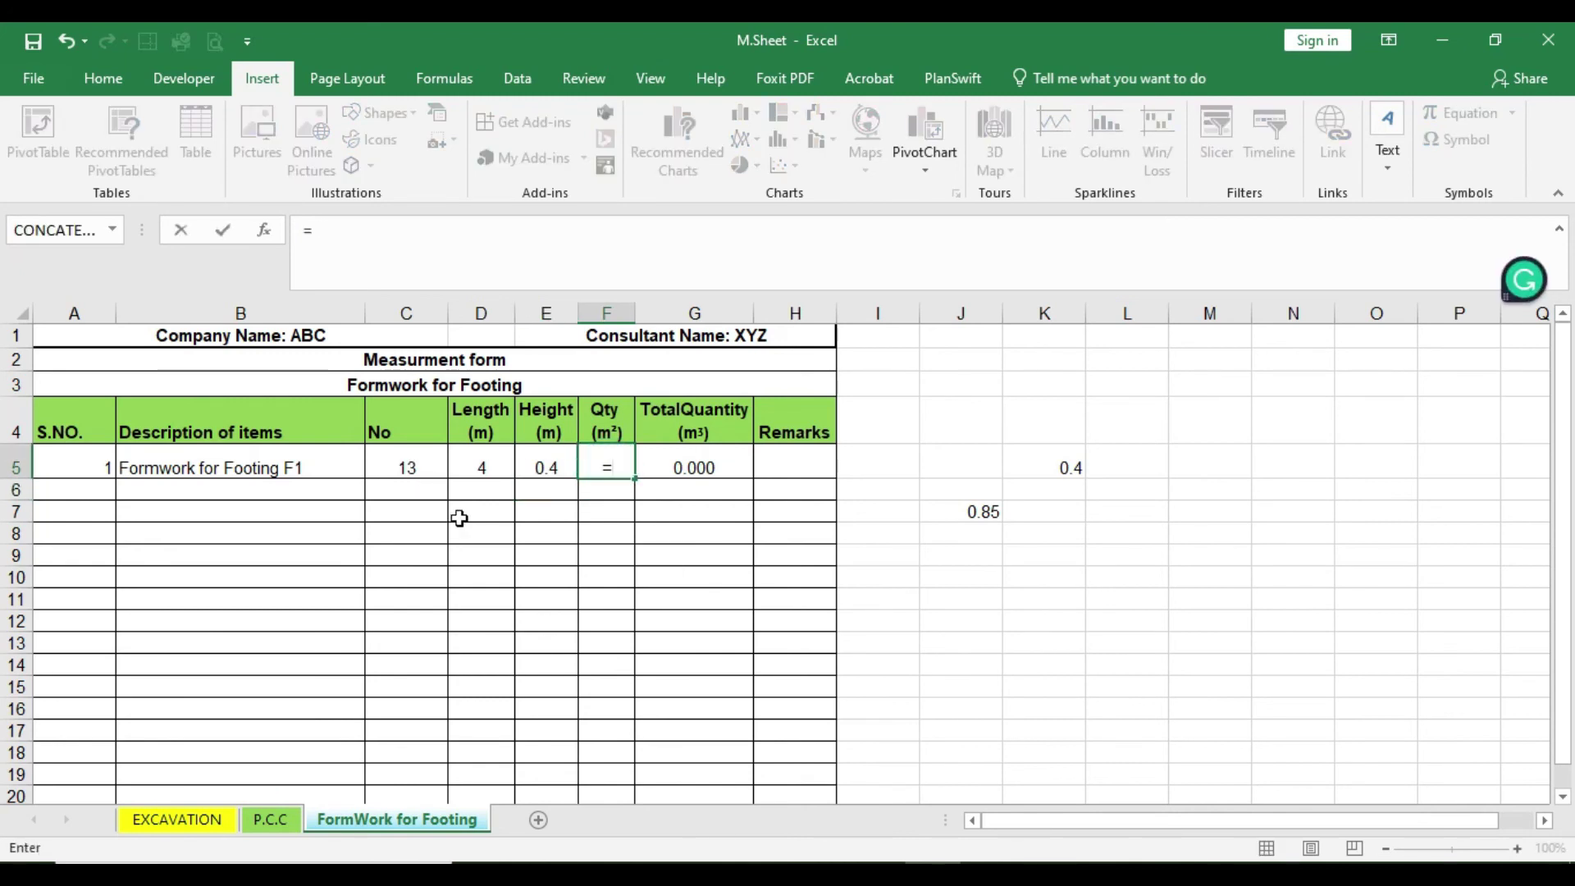
left_click(413, 468)
type("*")
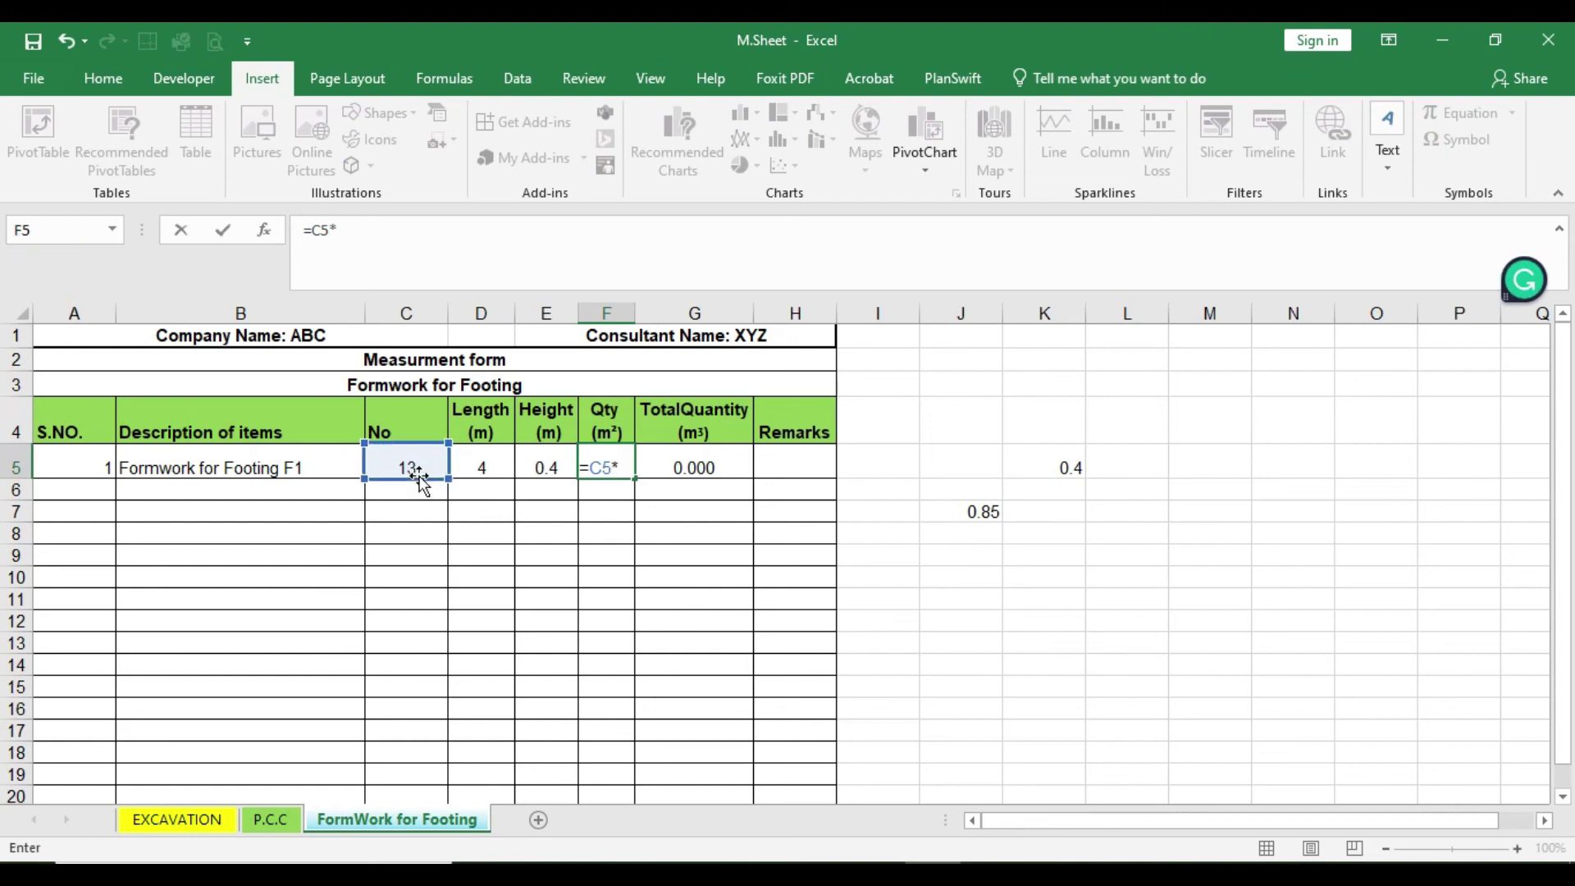
left_click(496, 467)
type("*")
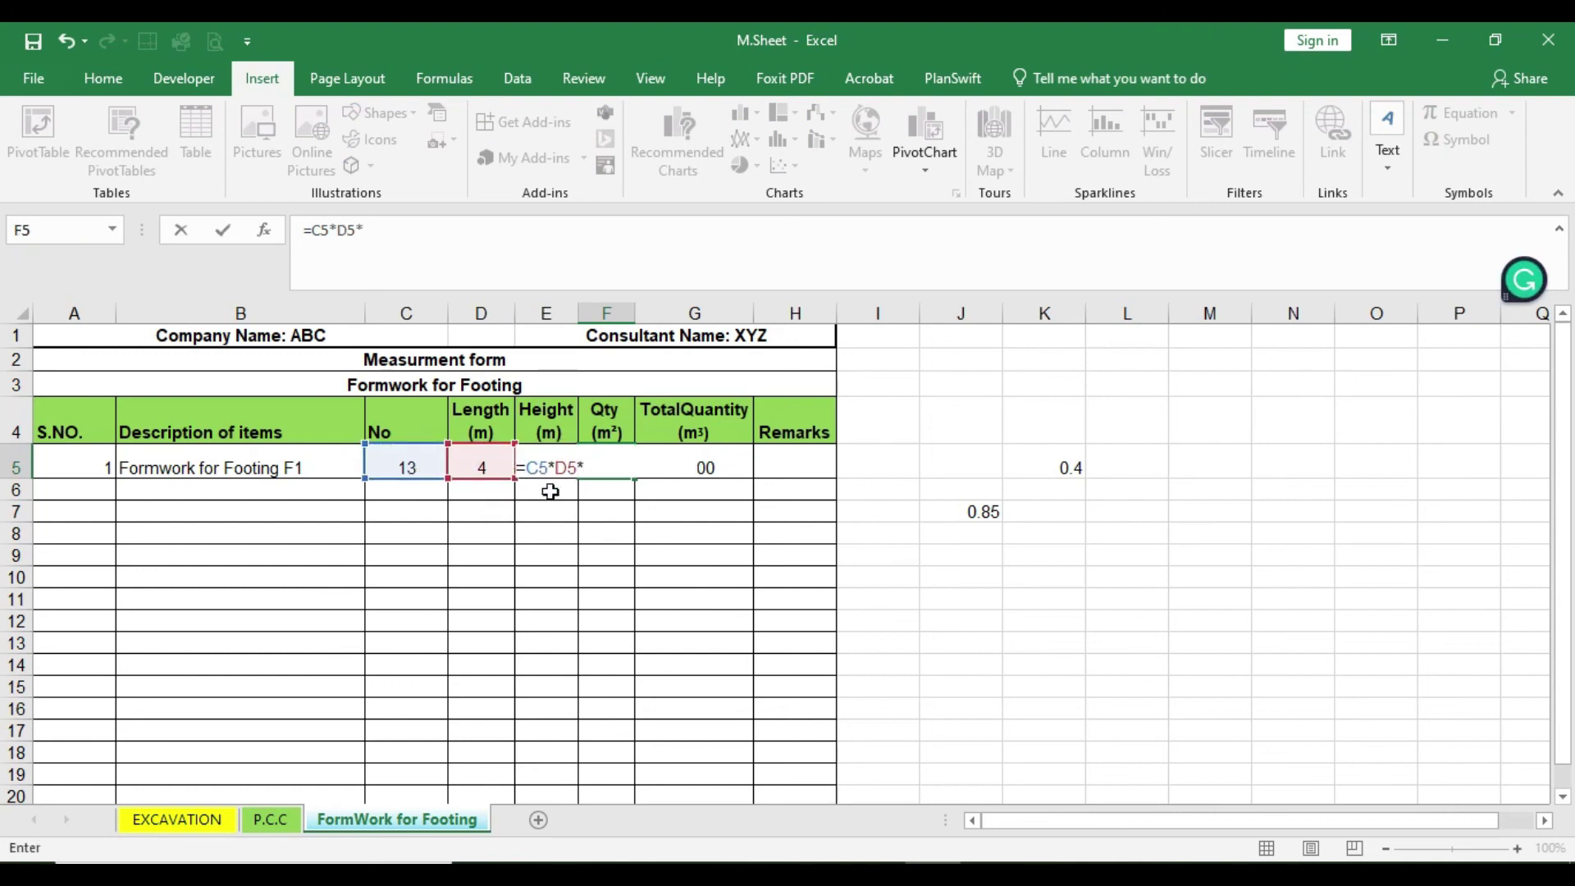
left_click(550, 495)
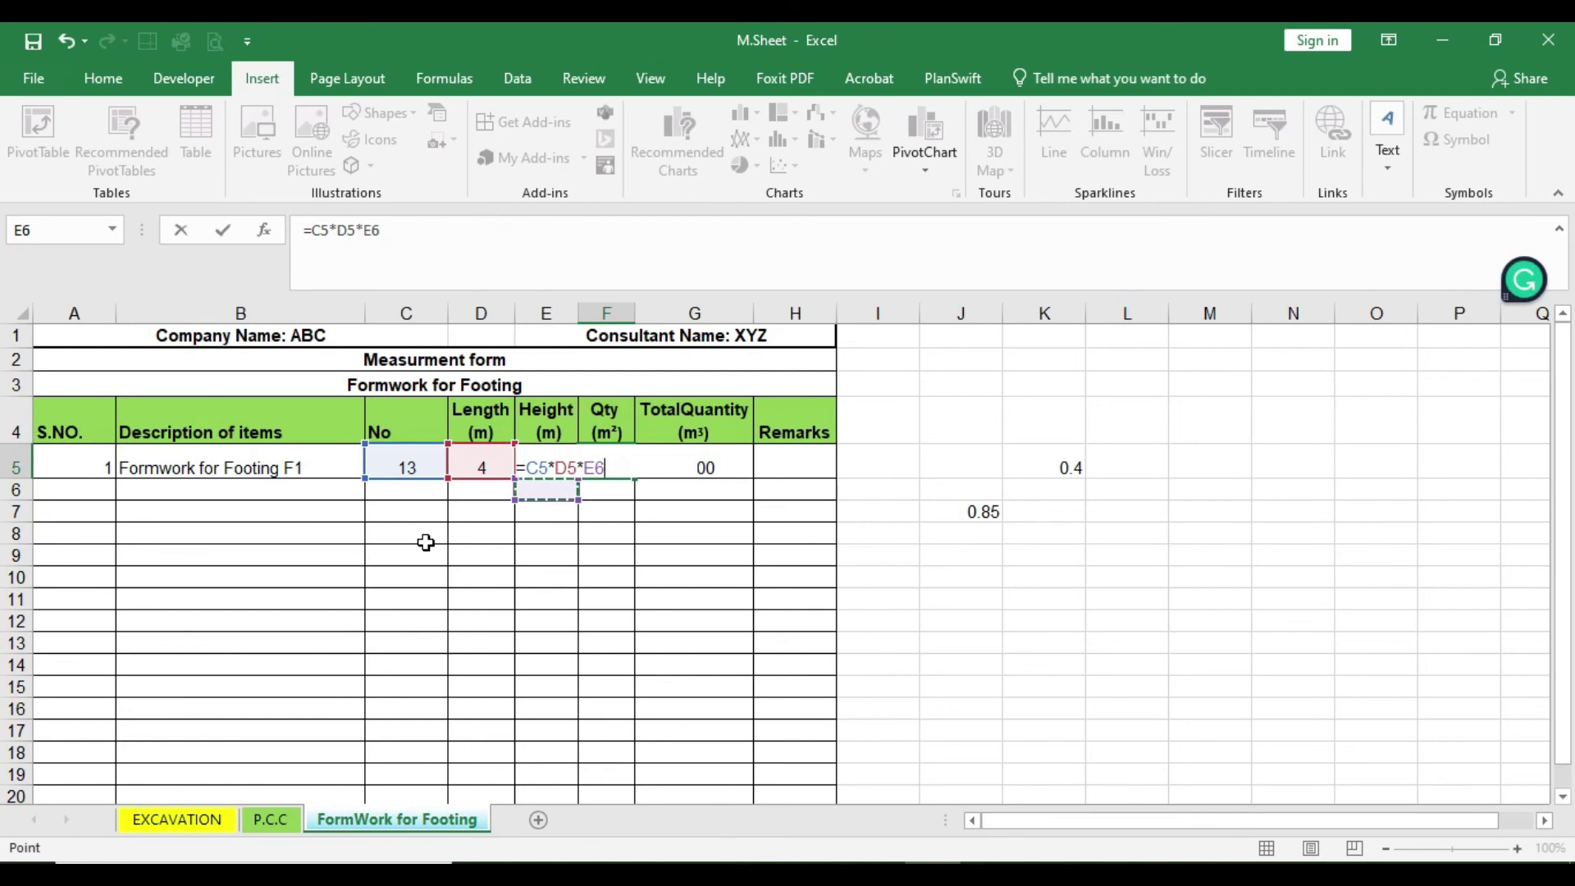
key("Up")
key("ctrl+Return")
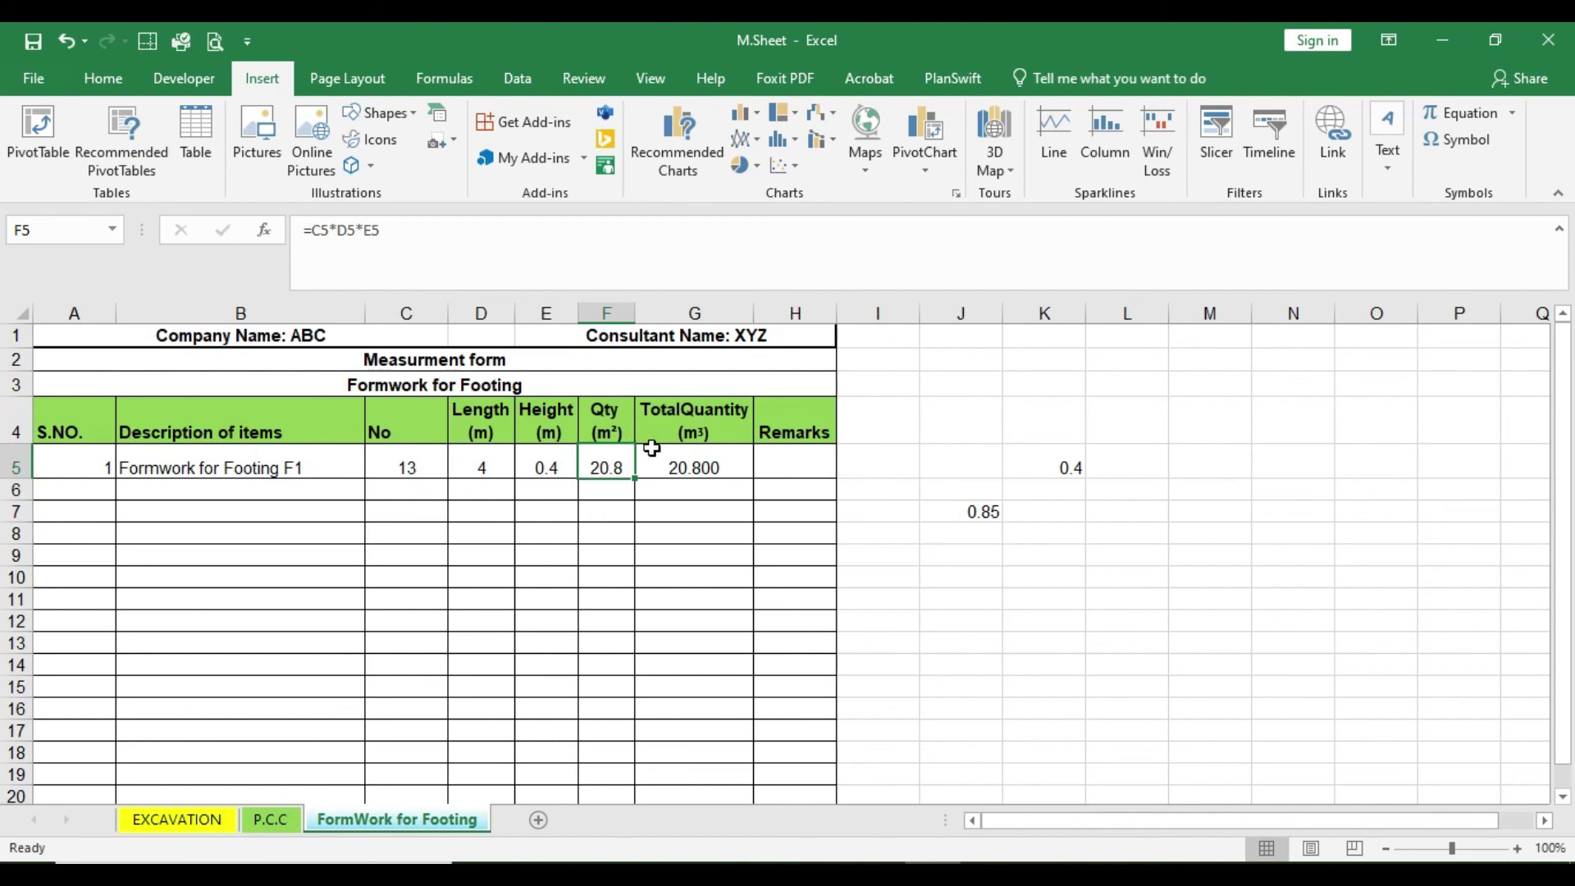
scroll(681, 575, "down", 2)
scroll(689, 640, "up", 2)
scroll(670, 622, "up", 1)
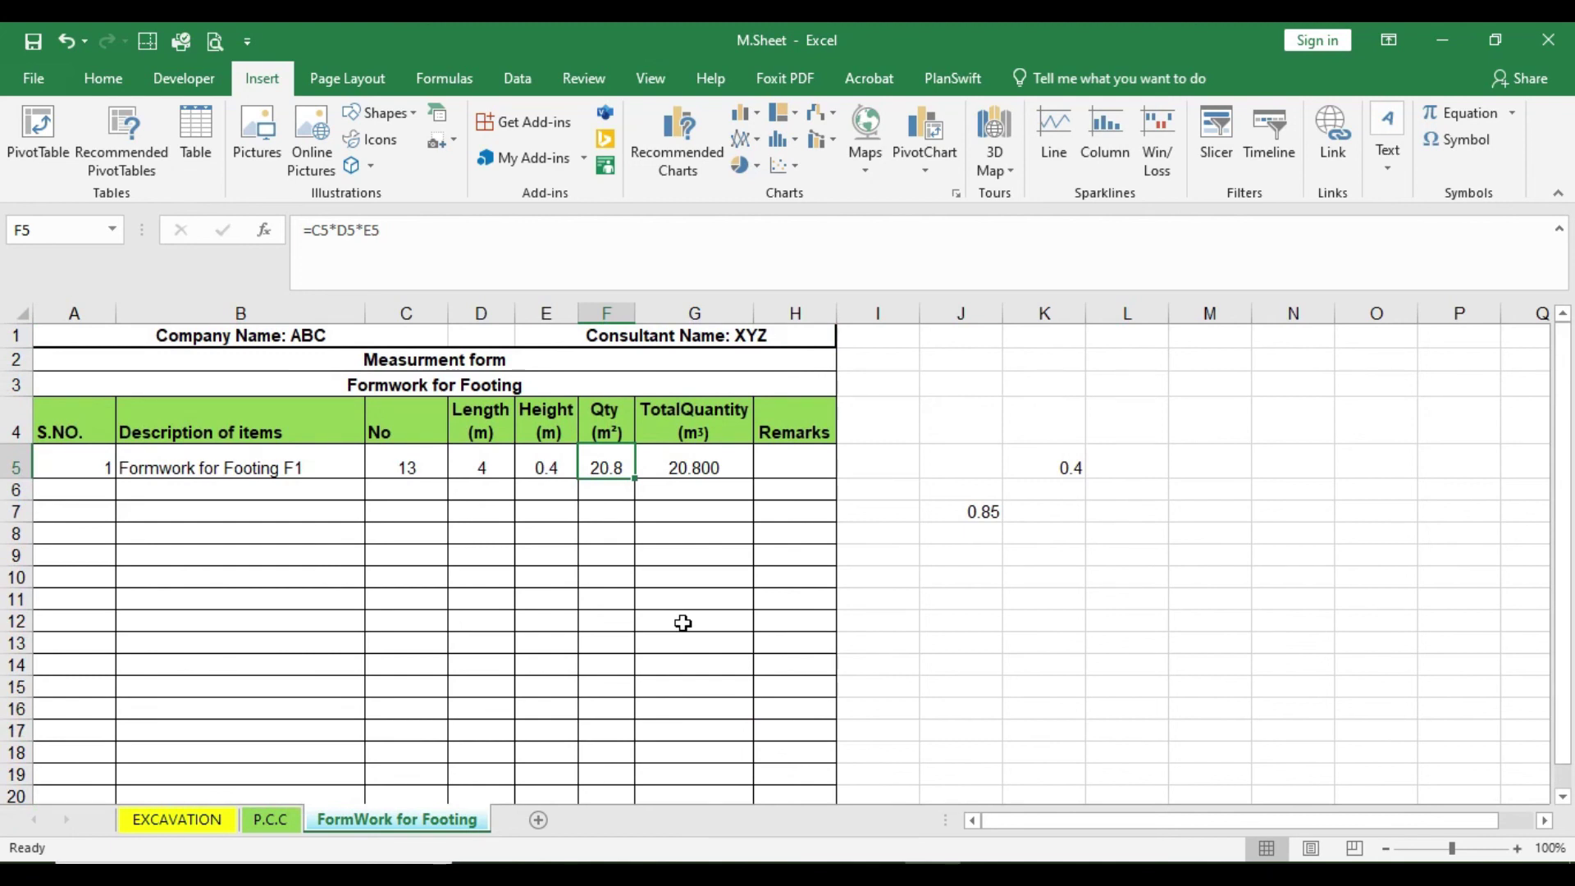